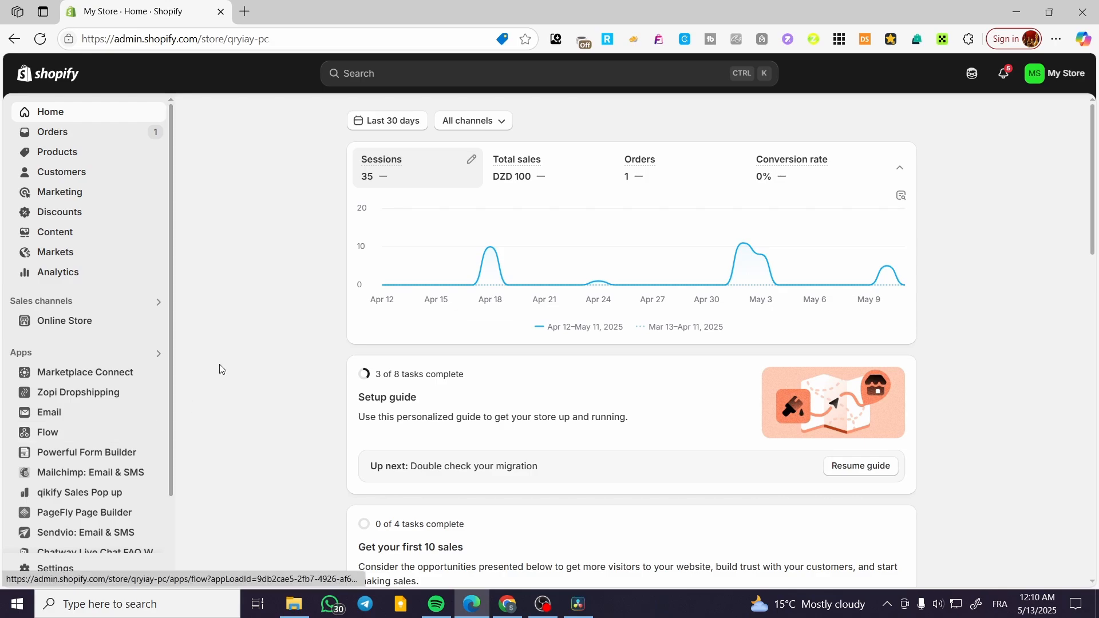
Search the Shopify App Store for "Avada" and open the Avada SEO Image Optimizer listing.
scroll(401, 315, "down", 3)
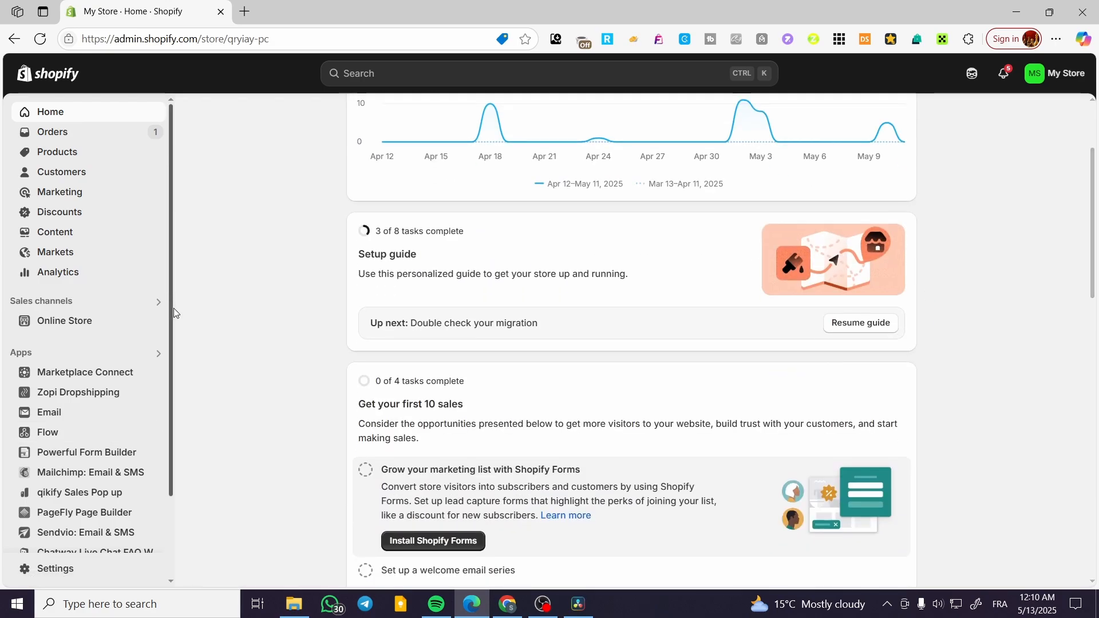
scroll(240, 338, "up", 3)
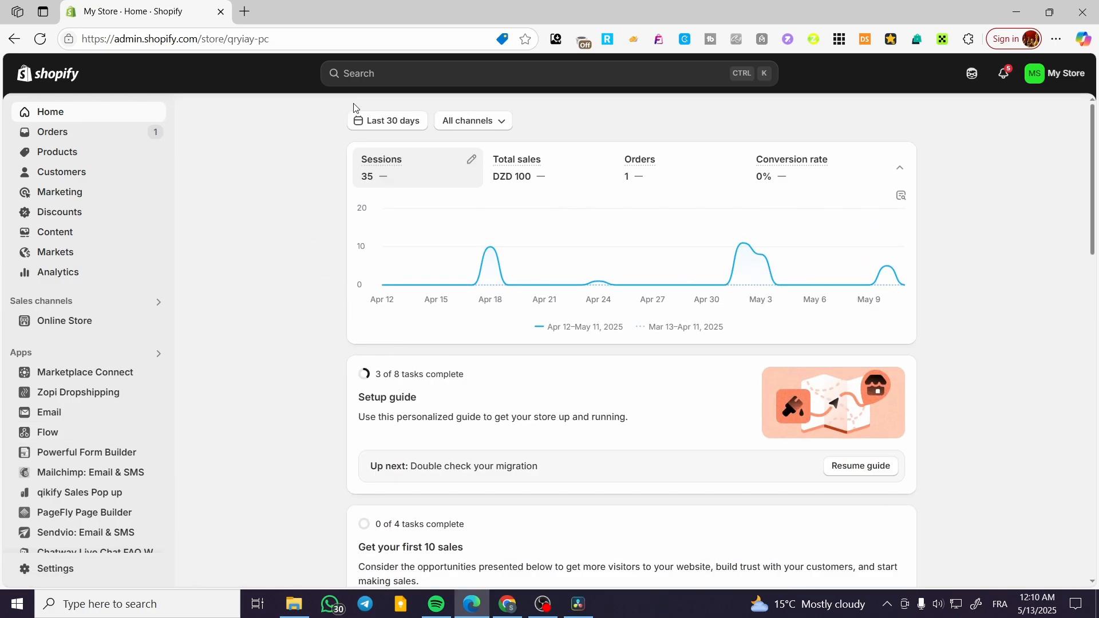
left_click(651, 77)
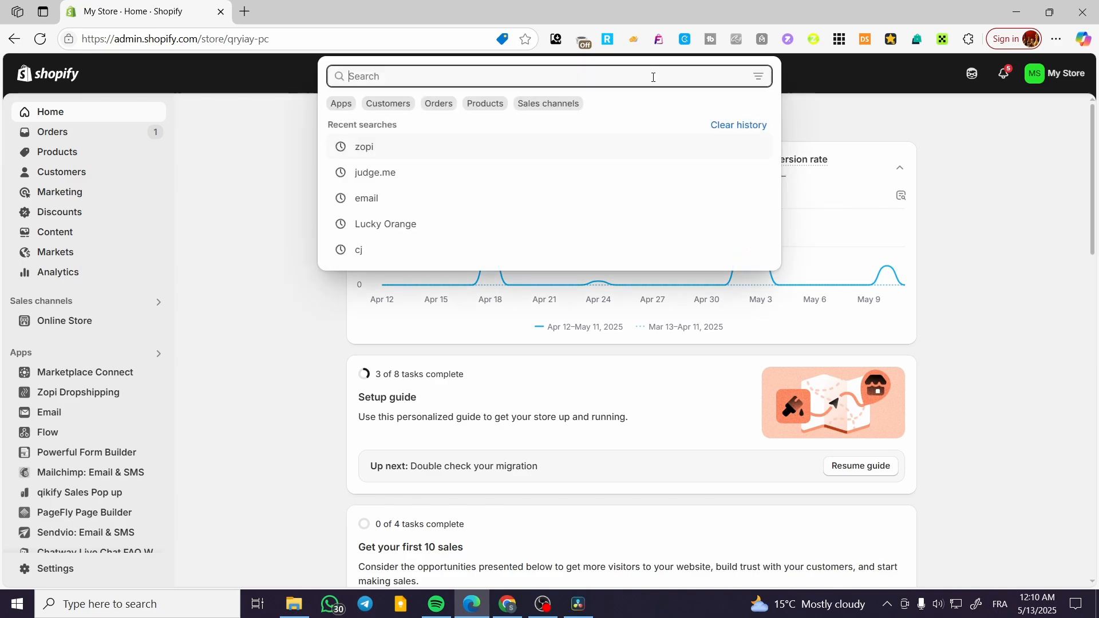
type("Avada")
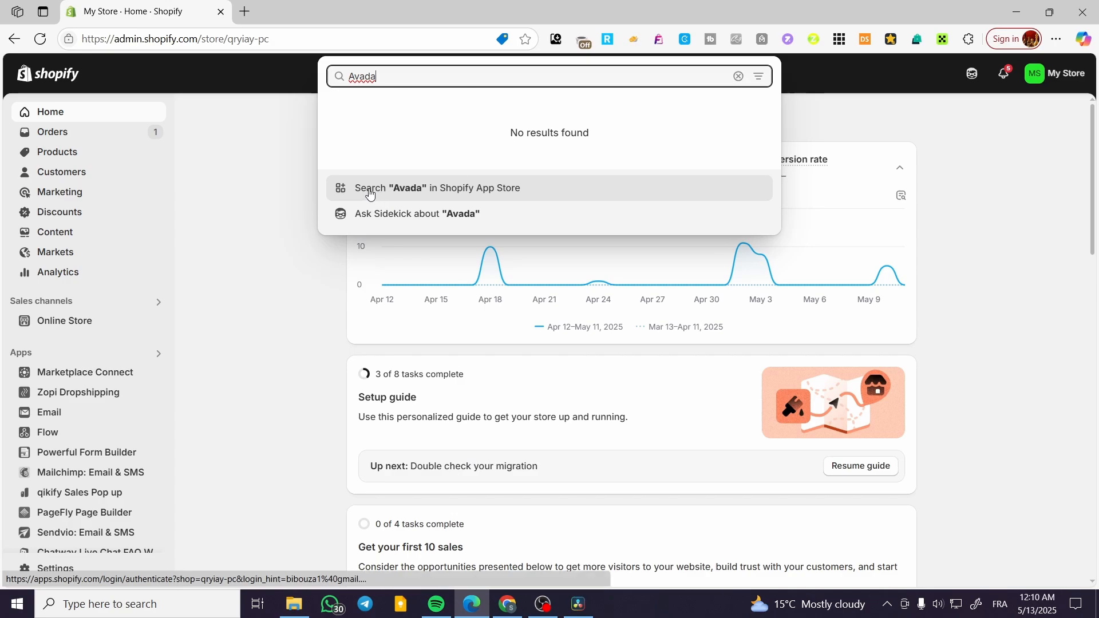
left_click(533, 195)
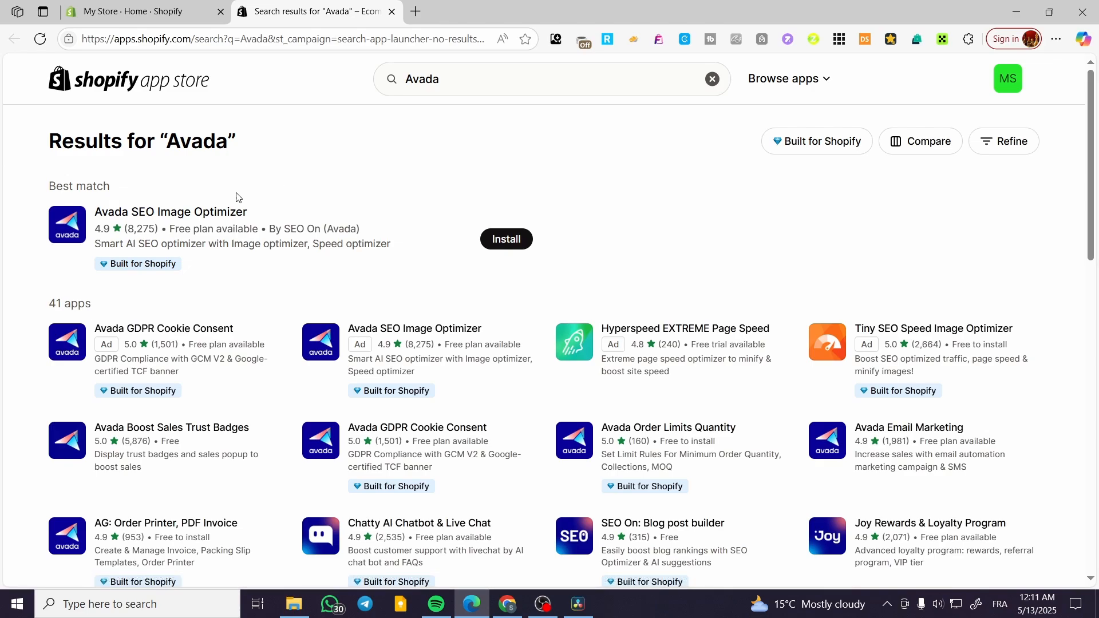
left_click(221, 211)
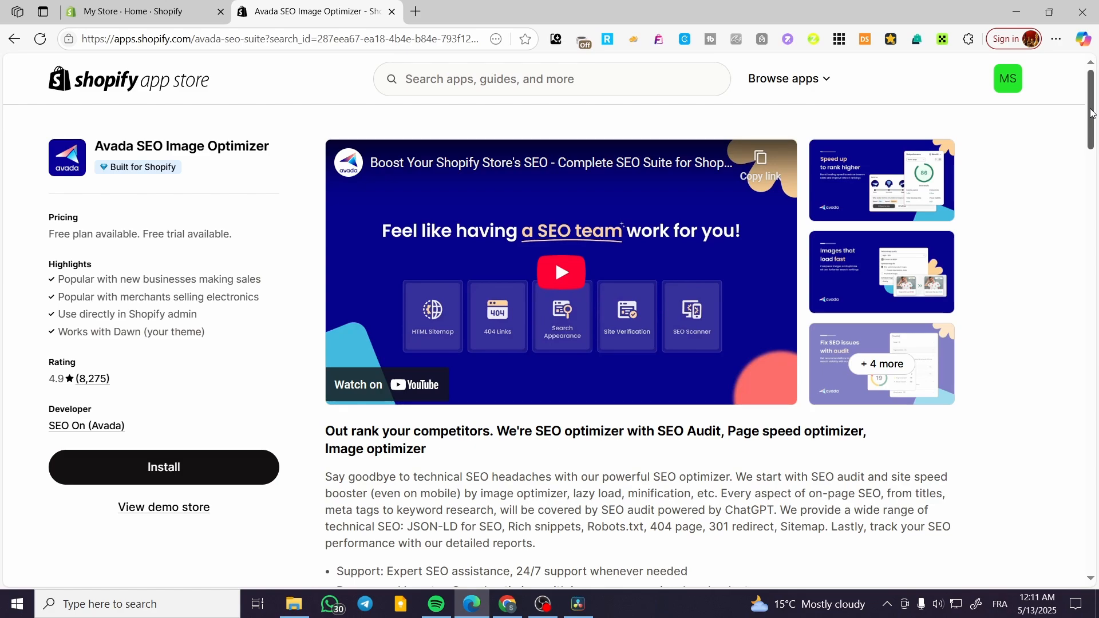
Install Avada SEO Image Optimizer on the store, approving its data access and closing the App Store listing.
scroll(618, 352, "down", 3)
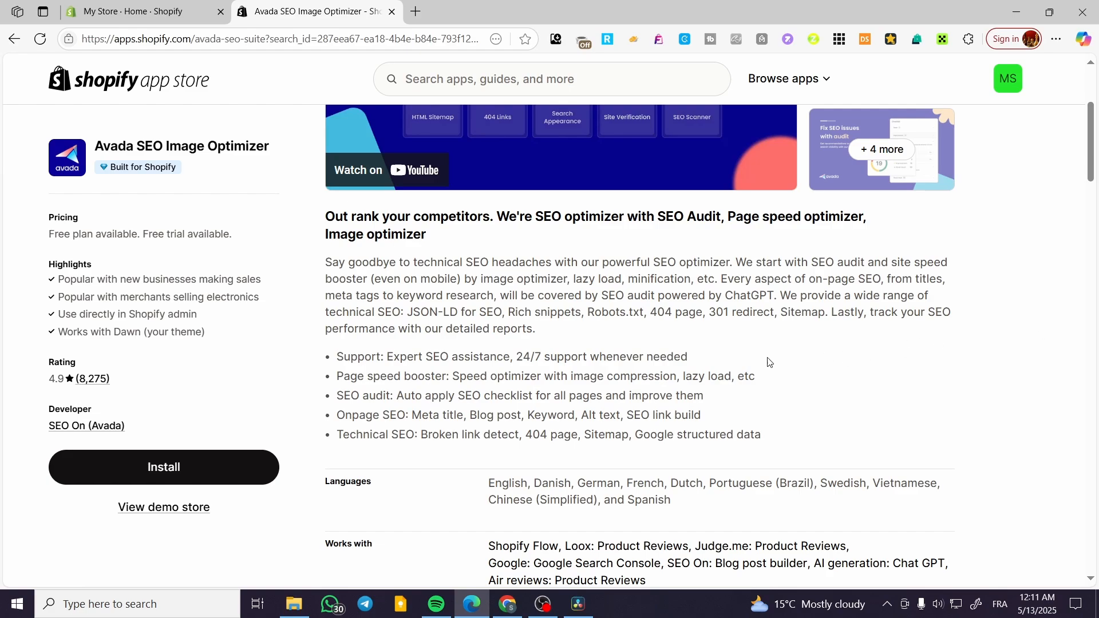
scroll(968, 335, "up", 1)
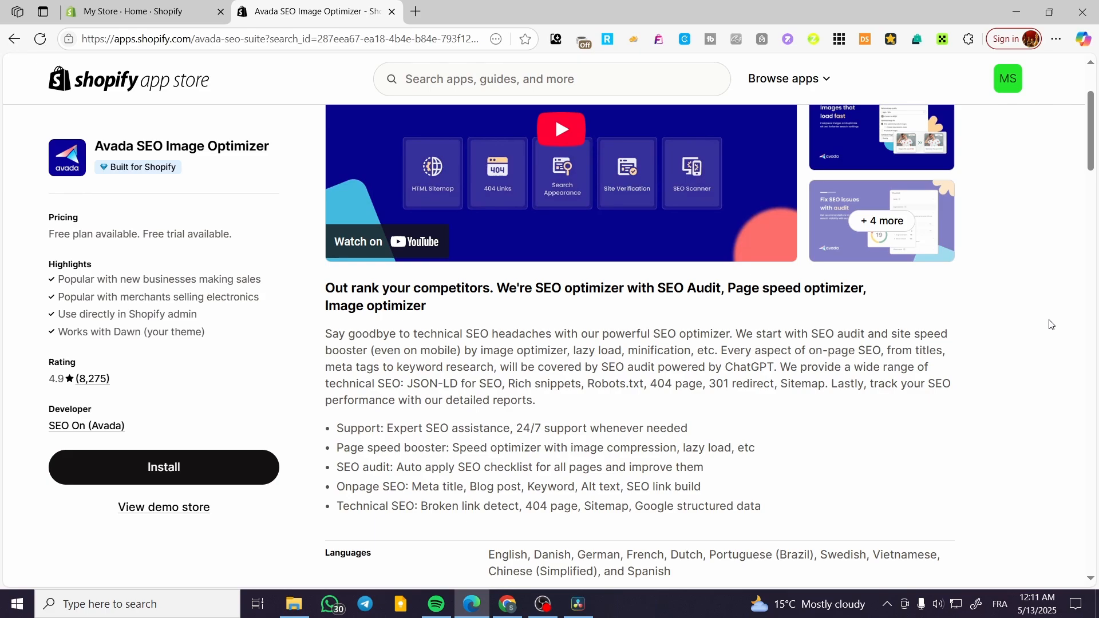
scroll(1051, 324, "up", 2)
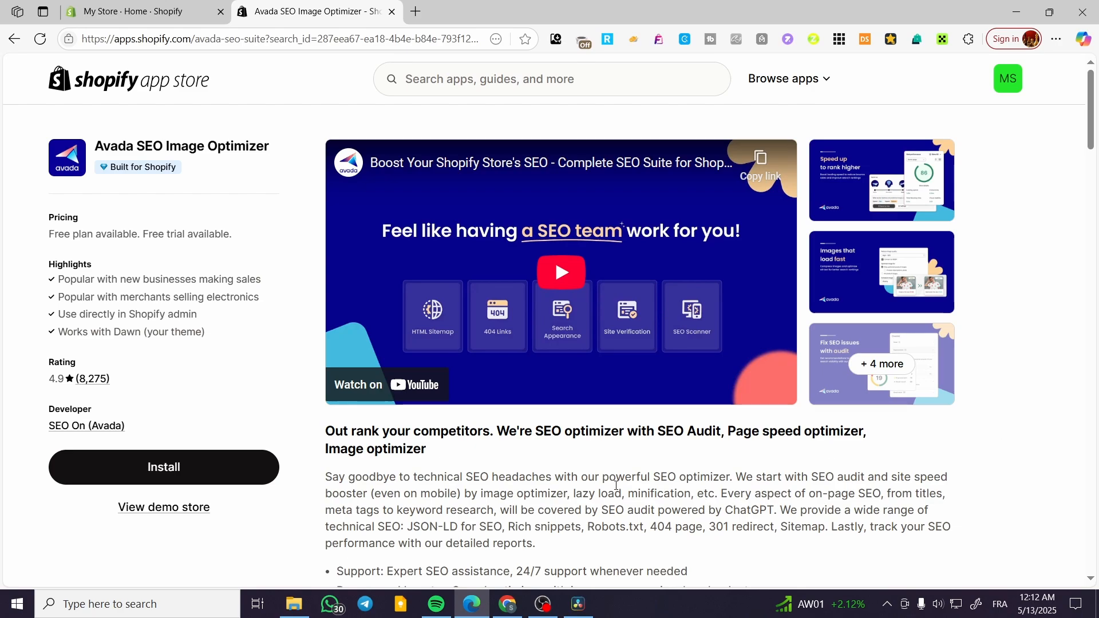
left_click(146, 469)
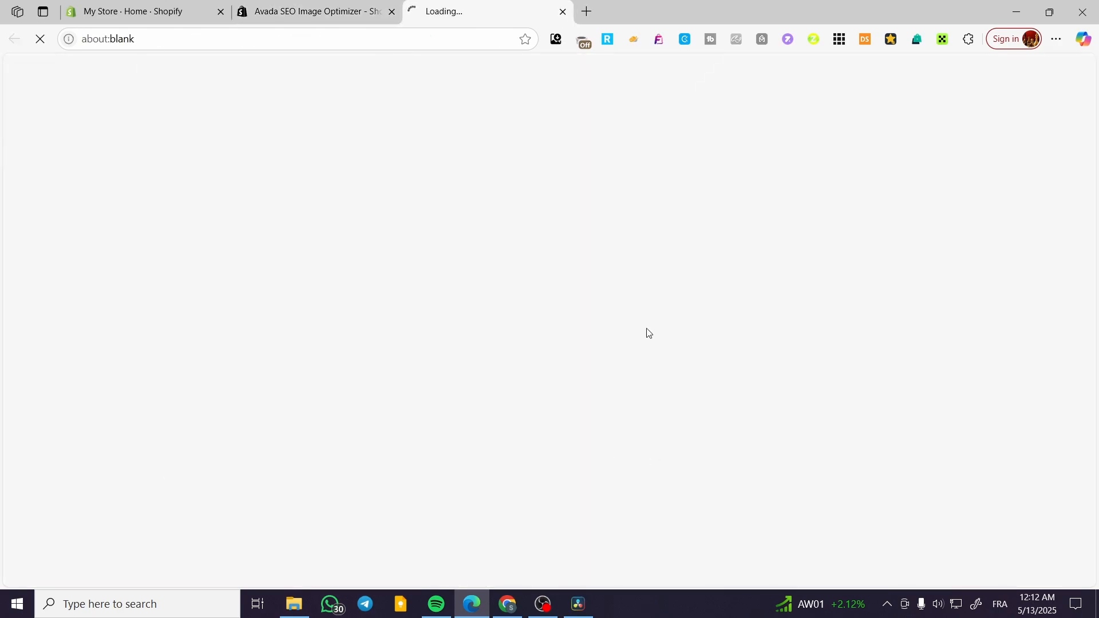
left_click(357, 9)
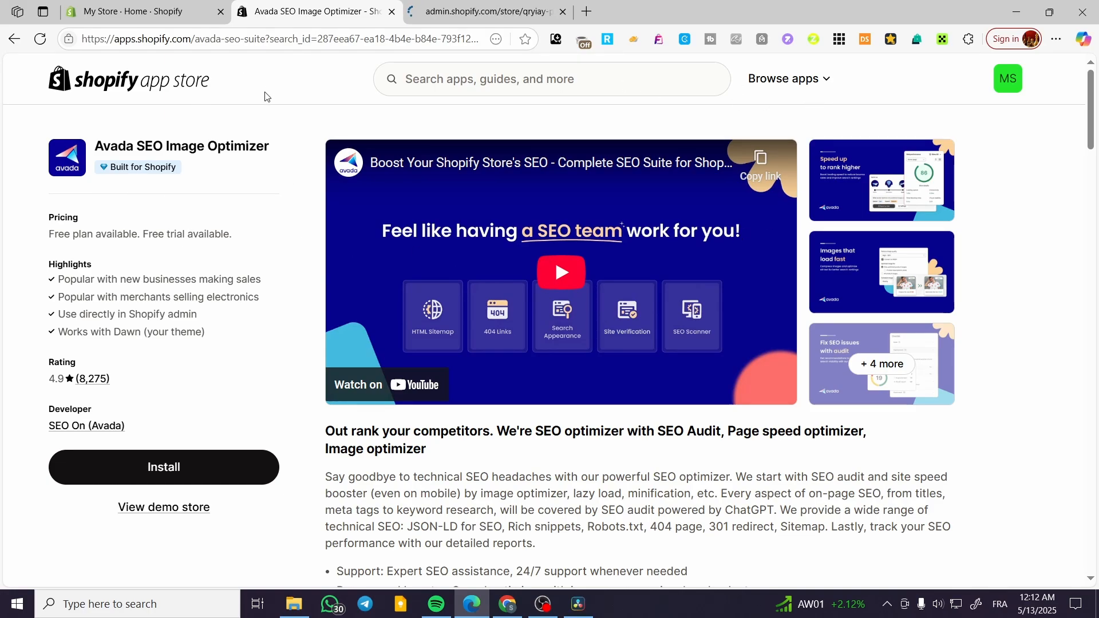
left_click(417, 12)
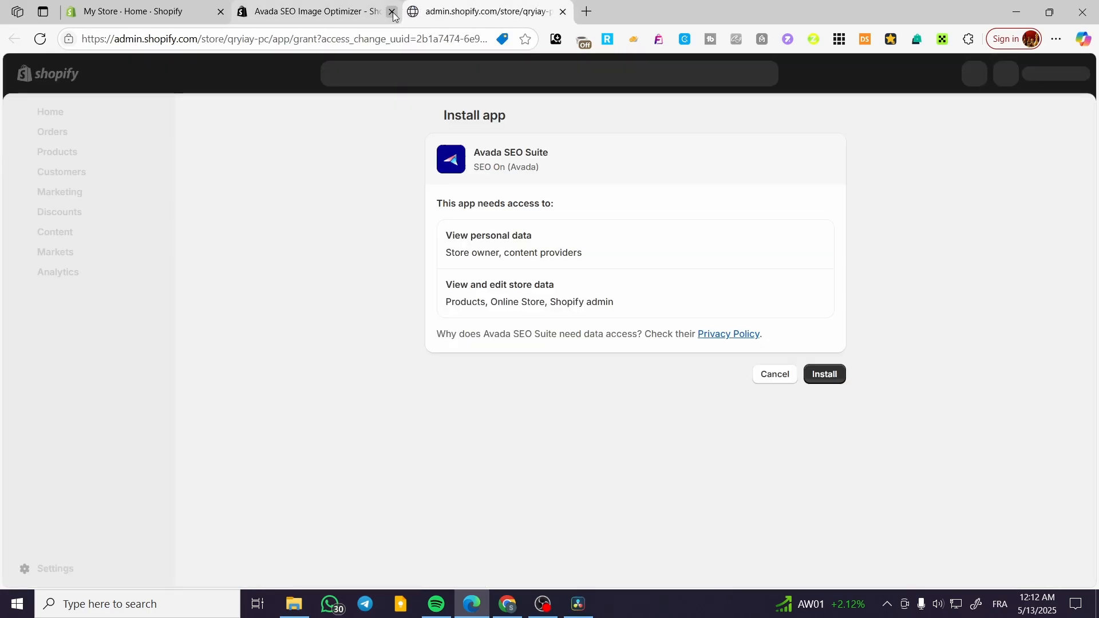
left_click(392, 12)
left_click(823, 374)
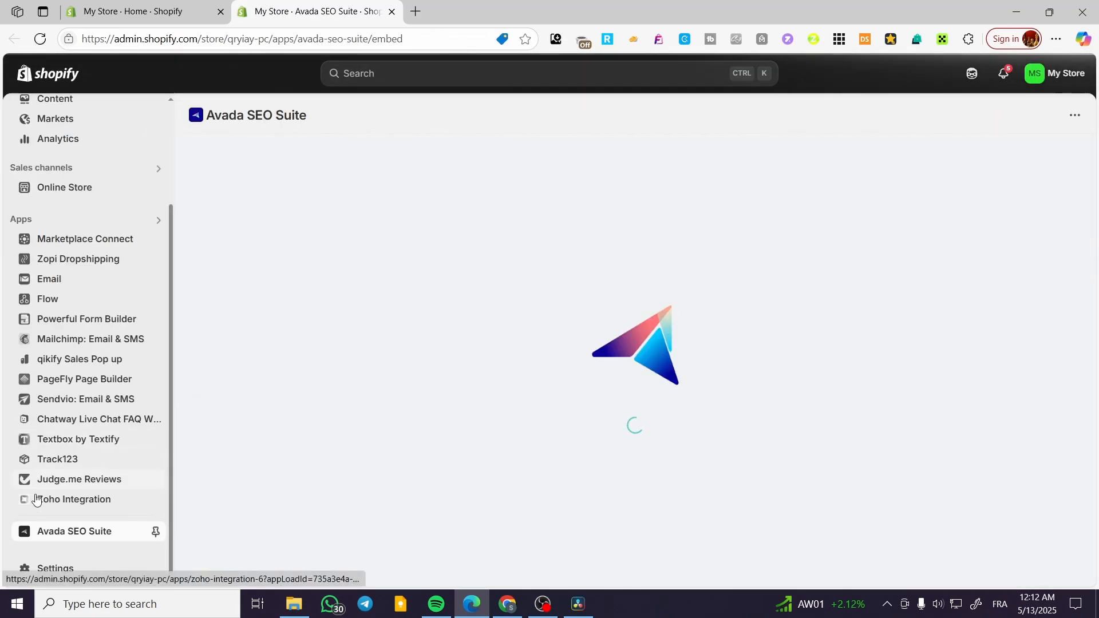
Pin Avada SEO Suite to the admin navigation and dismiss the chat prompt and the notification.
left_click(155, 534)
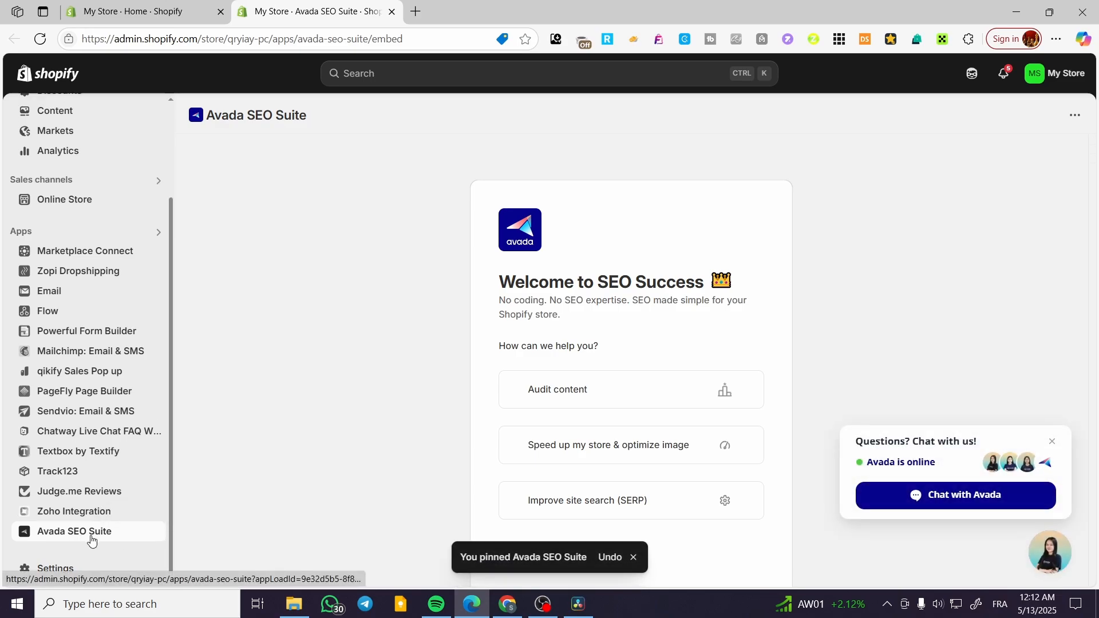
left_click(1052, 442)
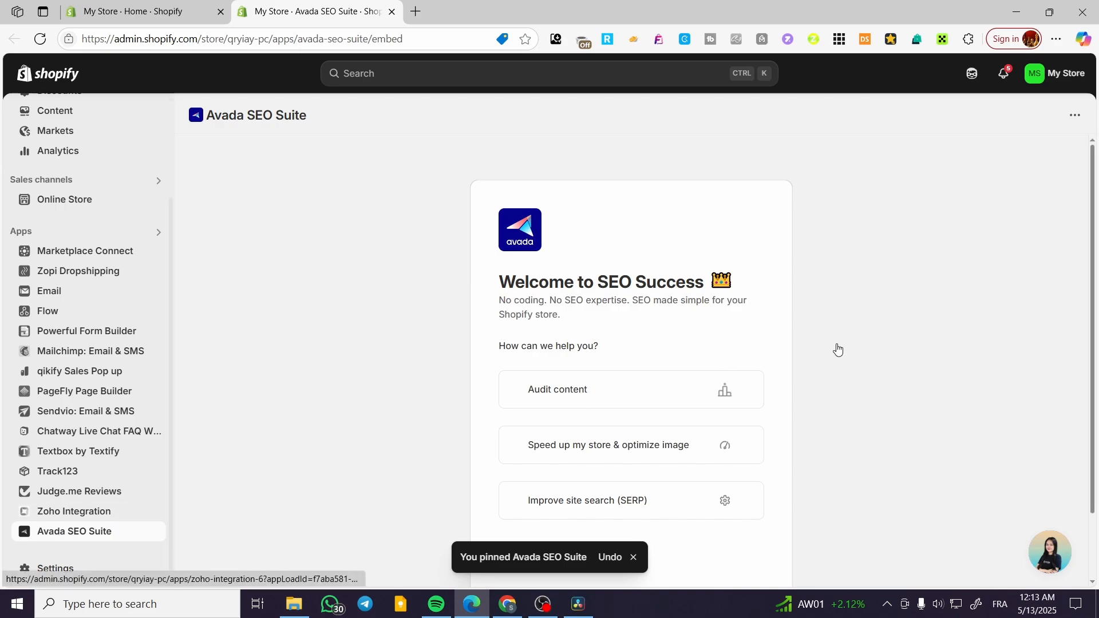
scroll(764, 282, "down", 2)
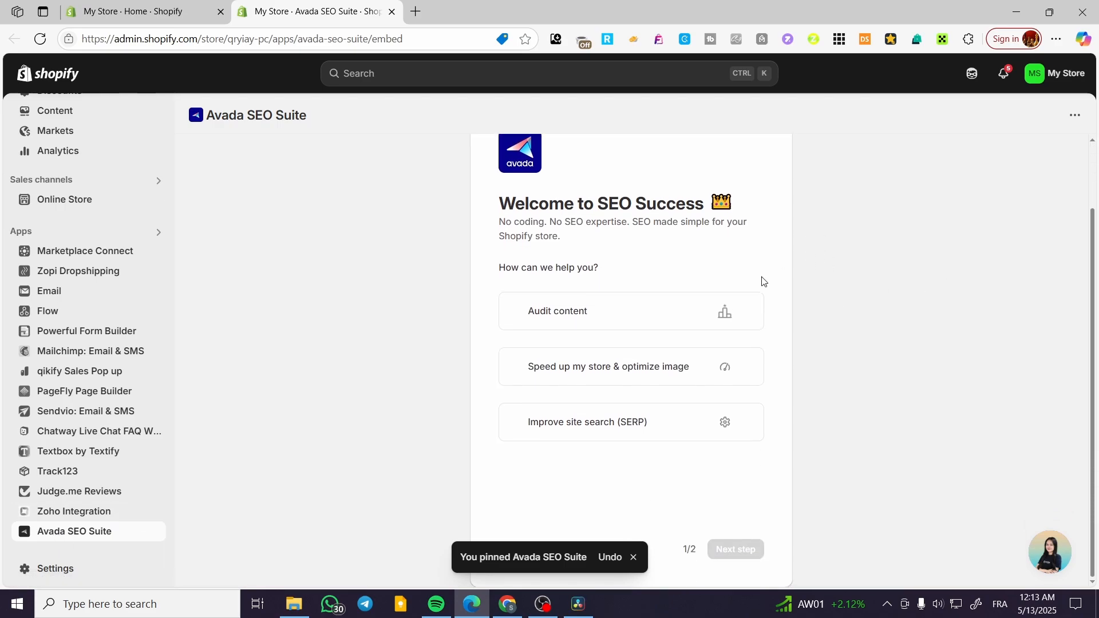
left_click(634, 557)
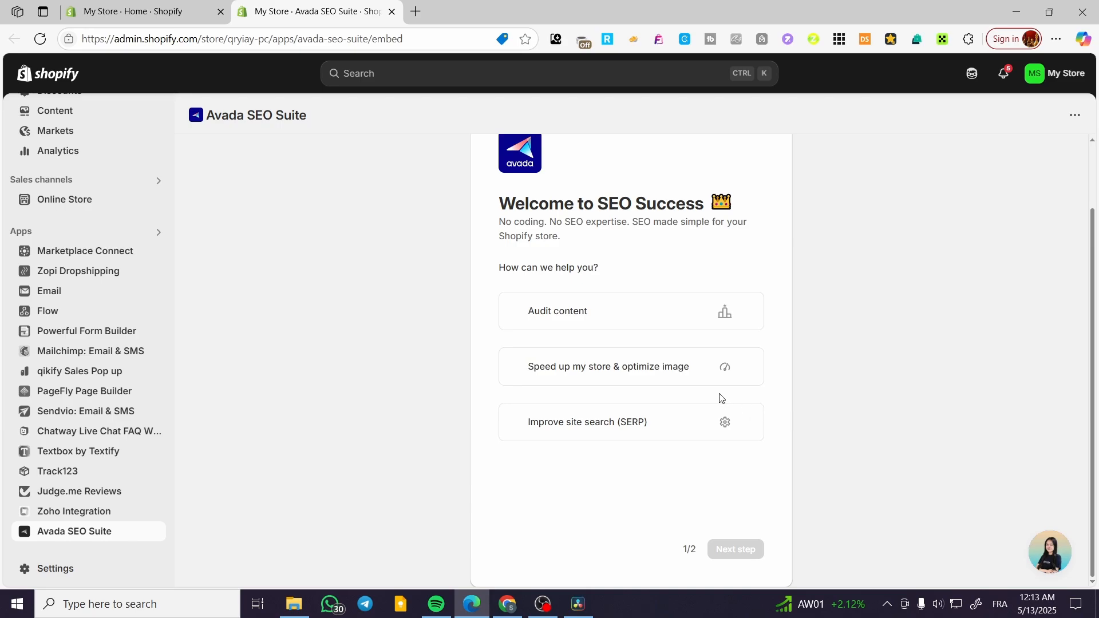
Choose "Speed up my store & optimize image" as the onboarding goal and continue to plan selection.
left_click(712, 326)
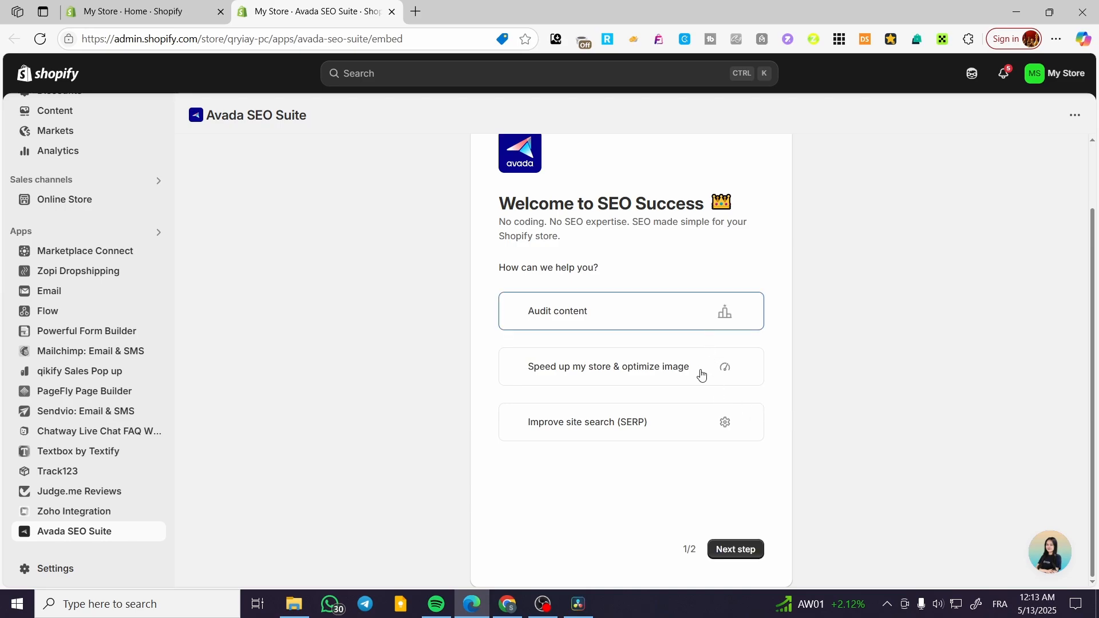
left_click(701, 375)
left_click(702, 415)
left_click(702, 312)
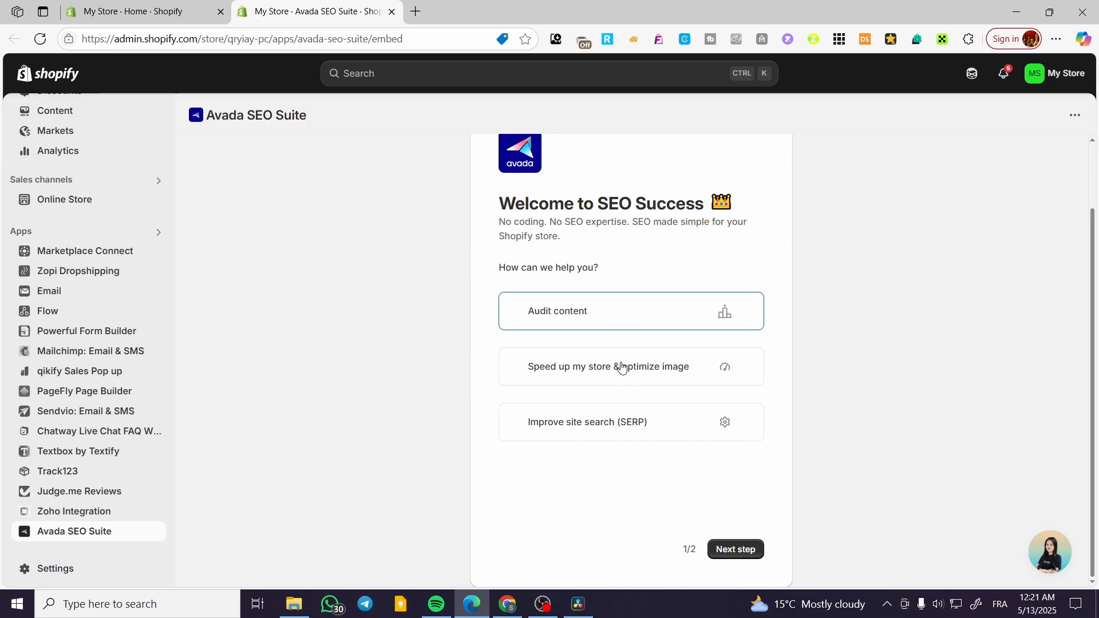
scroll(621, 368, "up", 2)
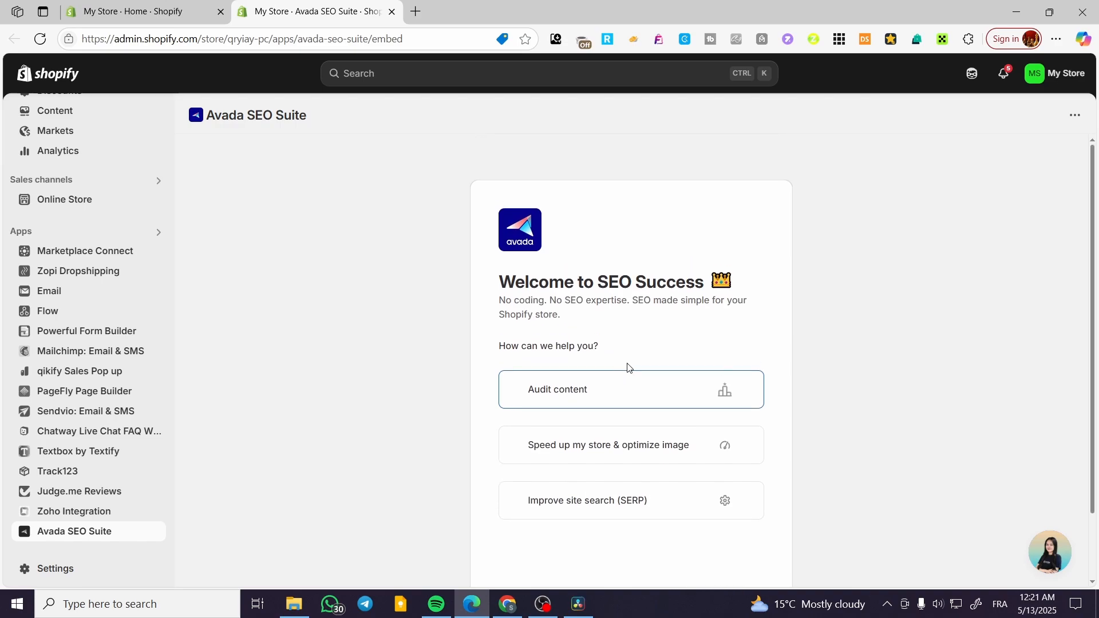
scroll(629, 370, "down", 1)
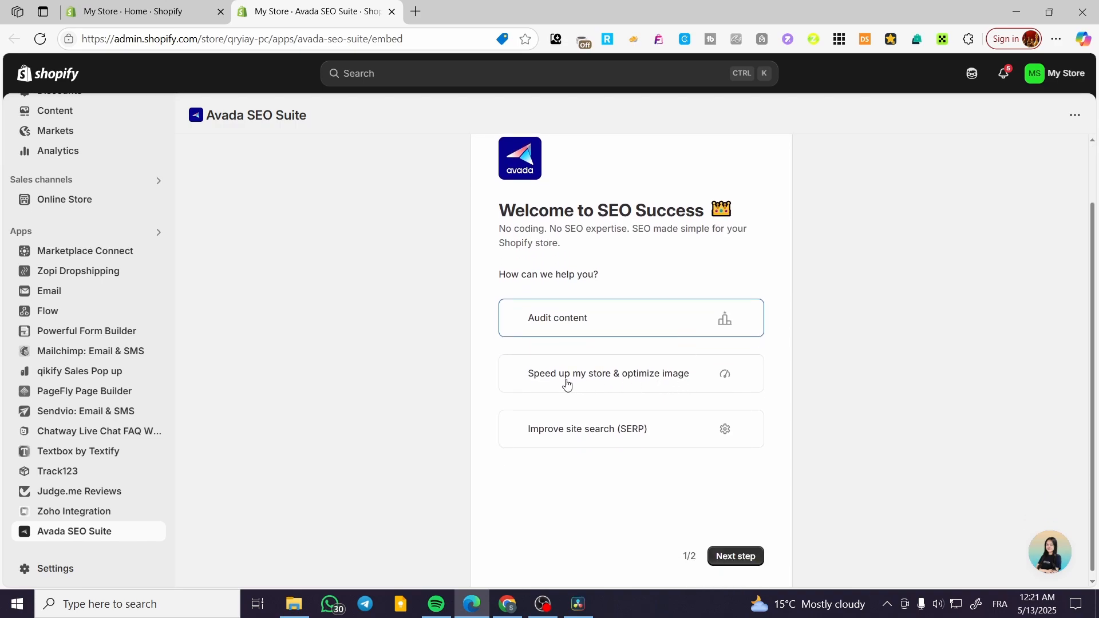
left_click(668, 384)
left_click(735, 557)
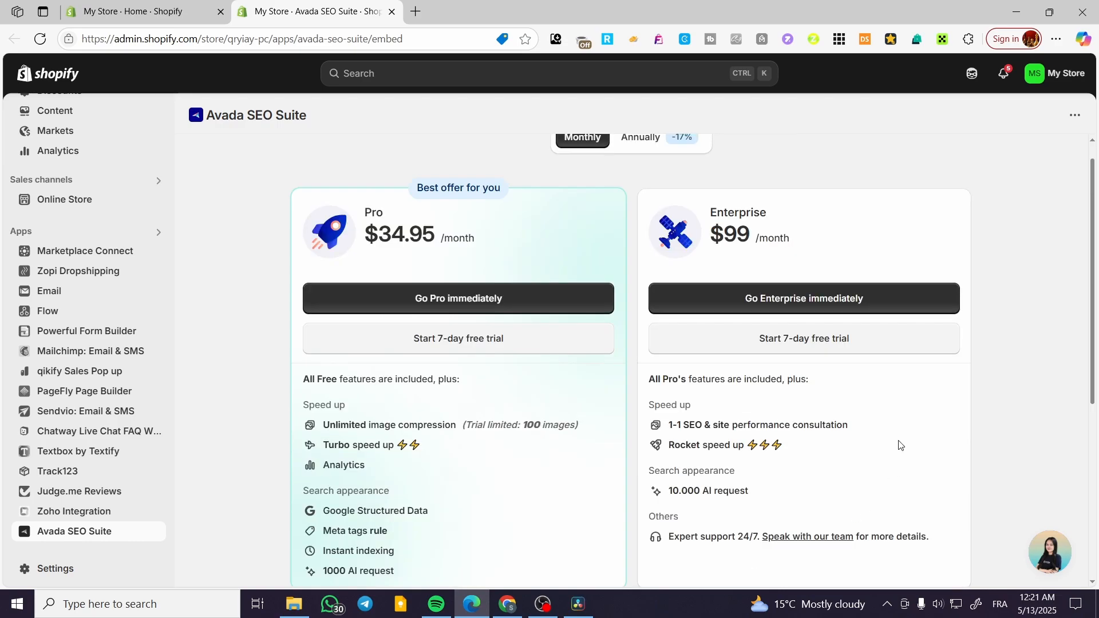
Compare the annual and monthly pricing of the Pro and Enterprise plans.
scroll(964, 351, "down", 1)
scroll(962, 351, "up", 1)
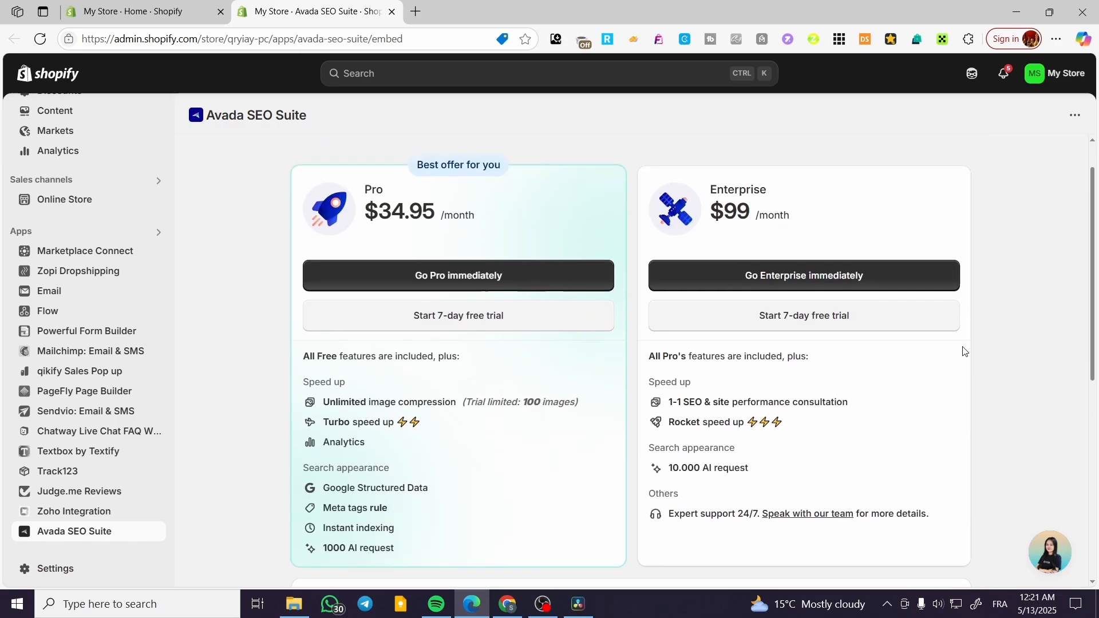
scroll(962, 351, "down", 5)
scroll(955, 345, "up", 6)
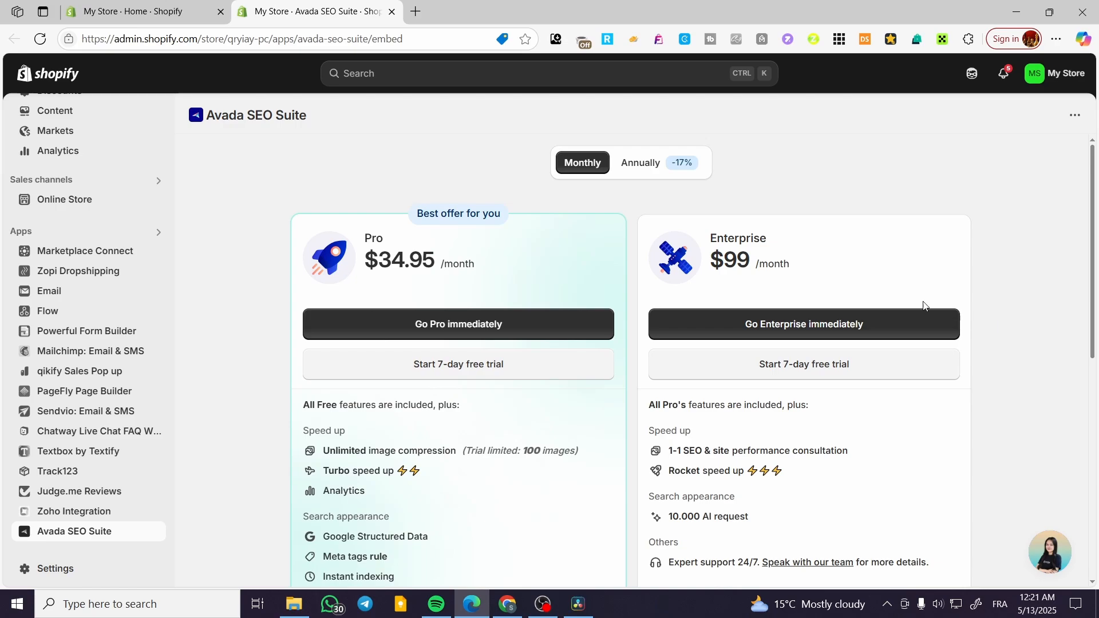
left_click(640, 170)
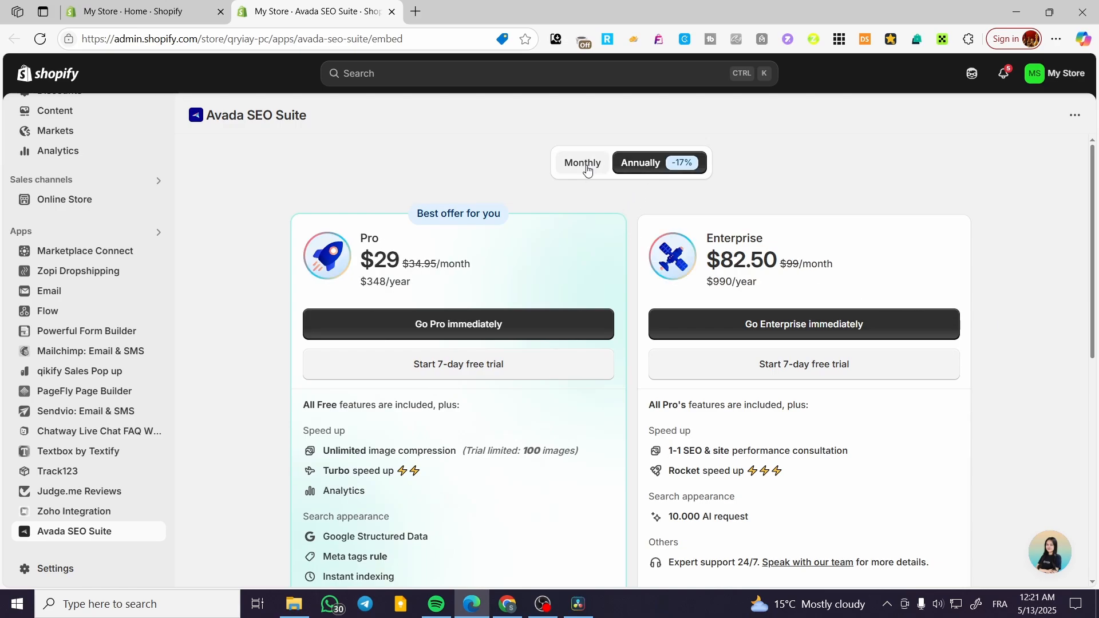
left_click(587, 170)
Examine the features included in the Free, Pro and Enterprise plans, such as image compression, speed up and search appearance.
scroll(744, 167, "down", 4)
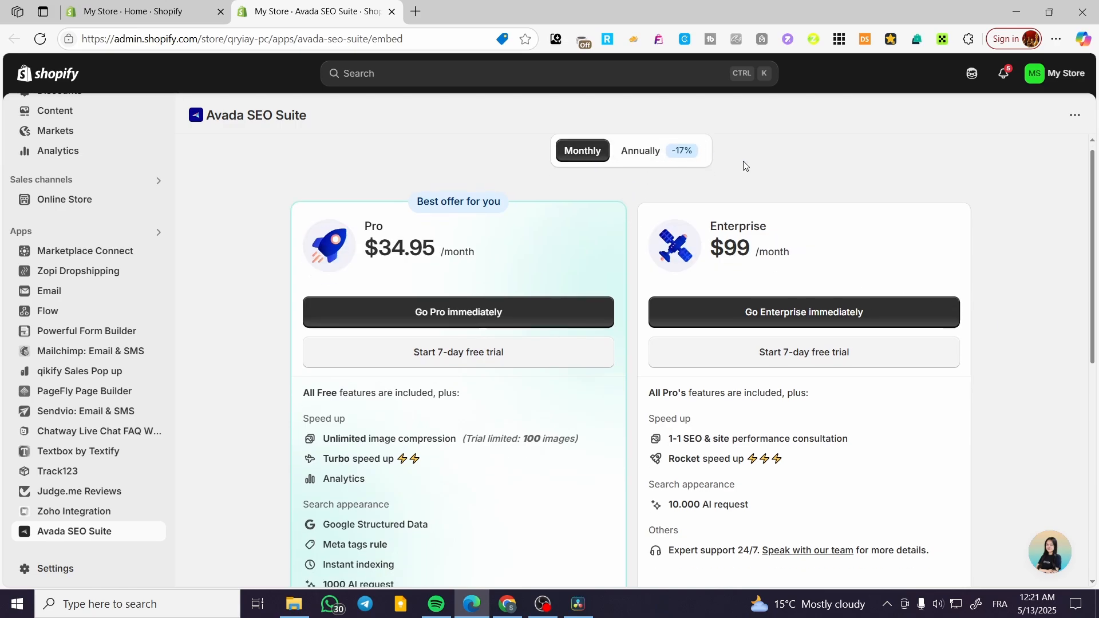
scroll(715, 220, "down", 1)
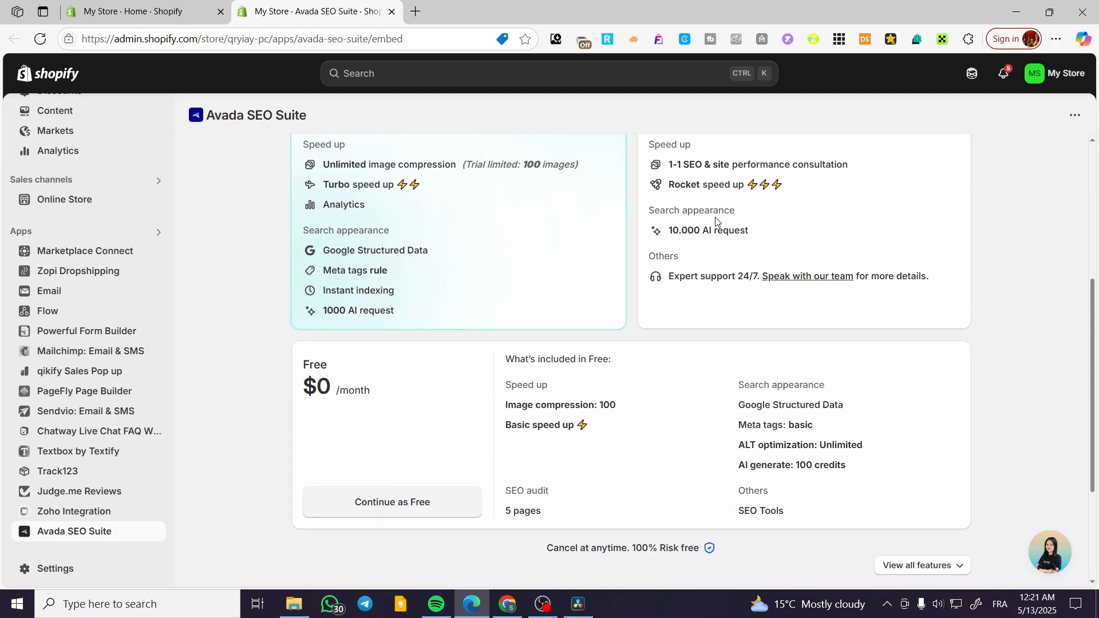
scroll(460, 247, "up", 5)
scroll(460, 247, "down", 5)
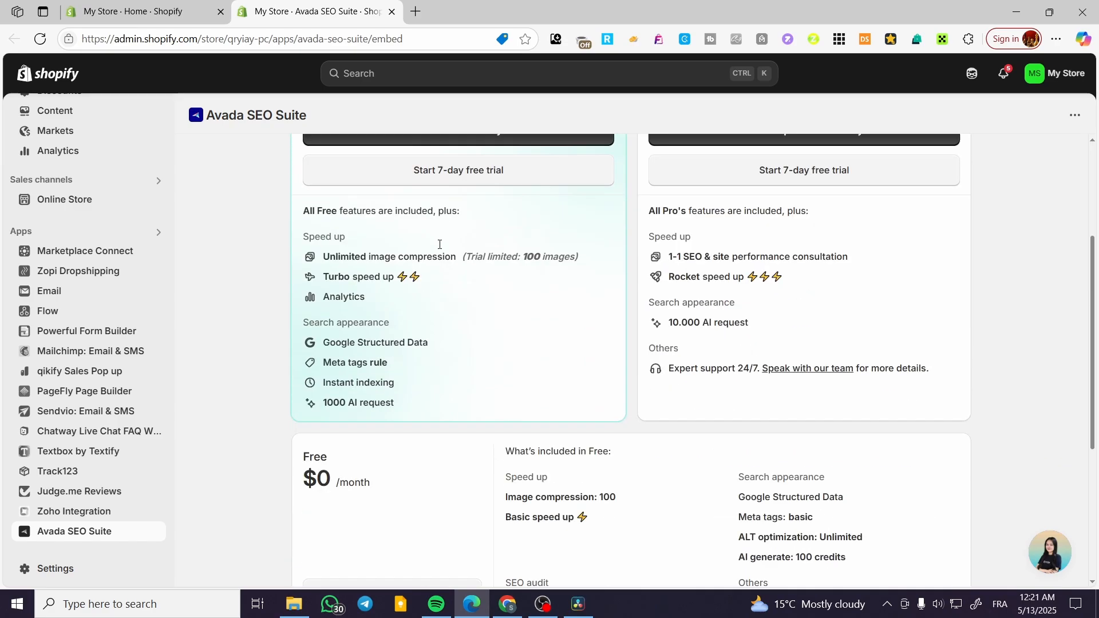
scroll(405, 348, "up", 3)
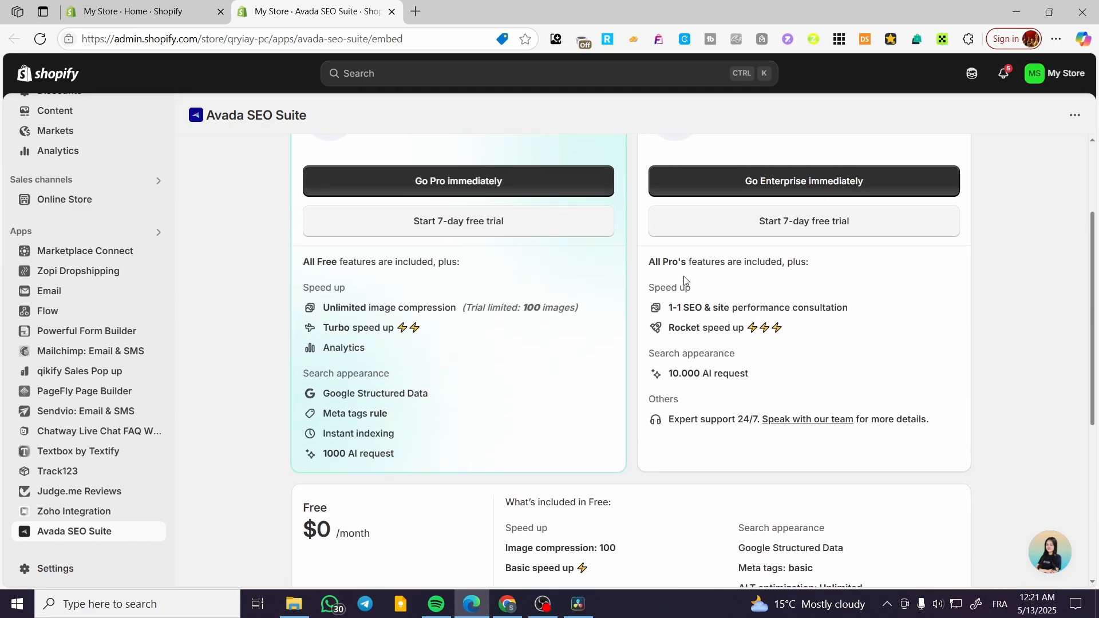
scroll(686, 282, "down", 4)
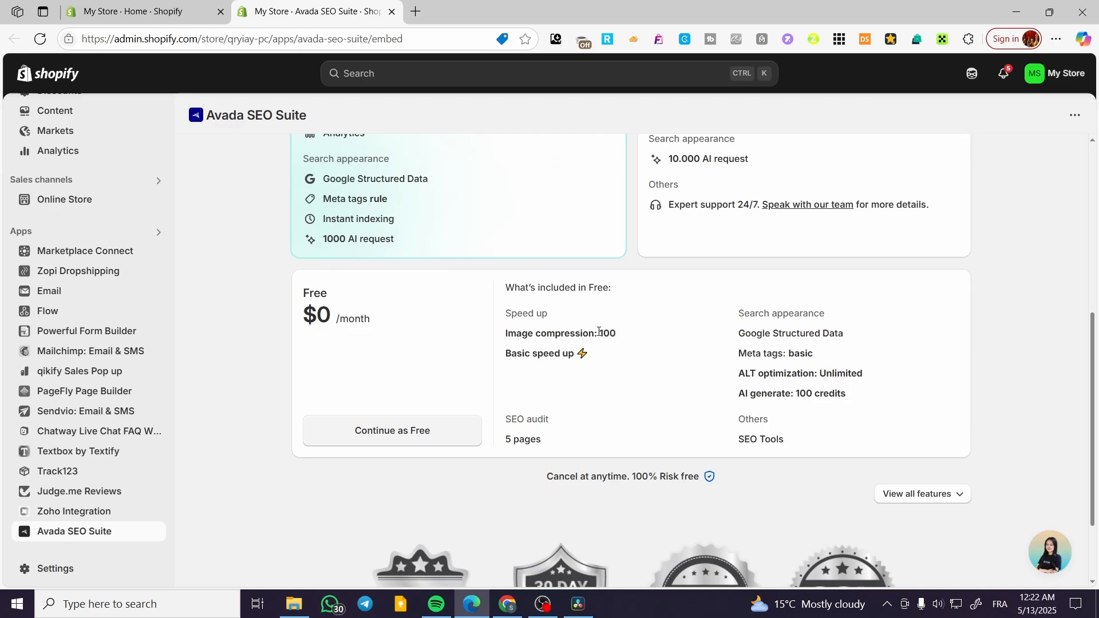
left_click_drag(598, 333, 619, 342)
left_click(610, 356)
scroll(375, 374, "up", 2)
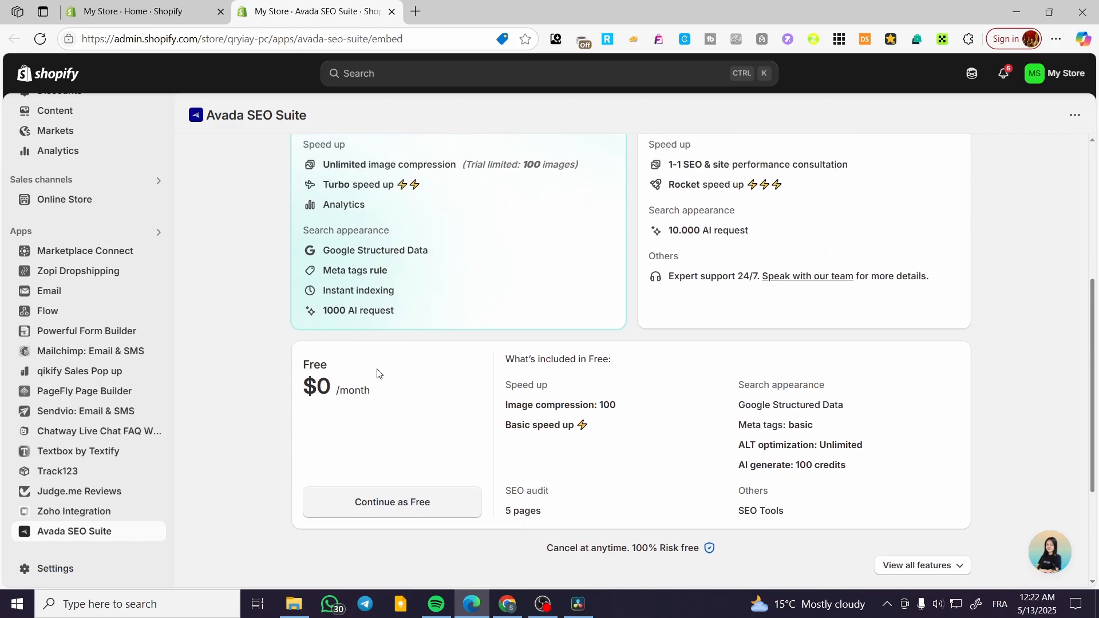
scroll(376, 373, "up", 5)
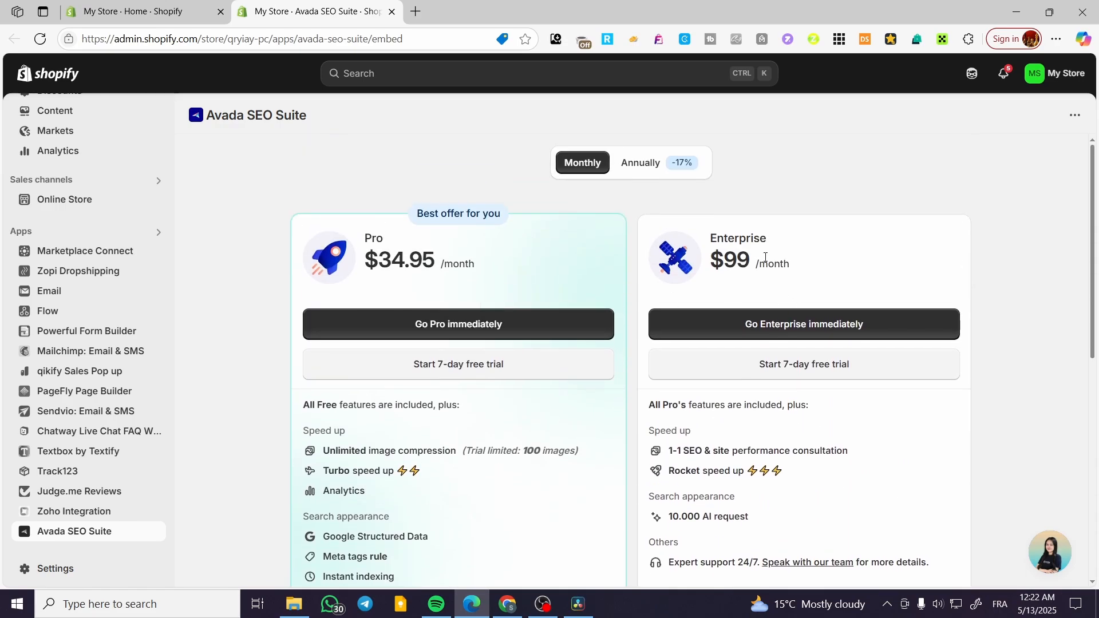
scroll(739, 277, "down", 6)
scroll(572, 286, "up", 4)
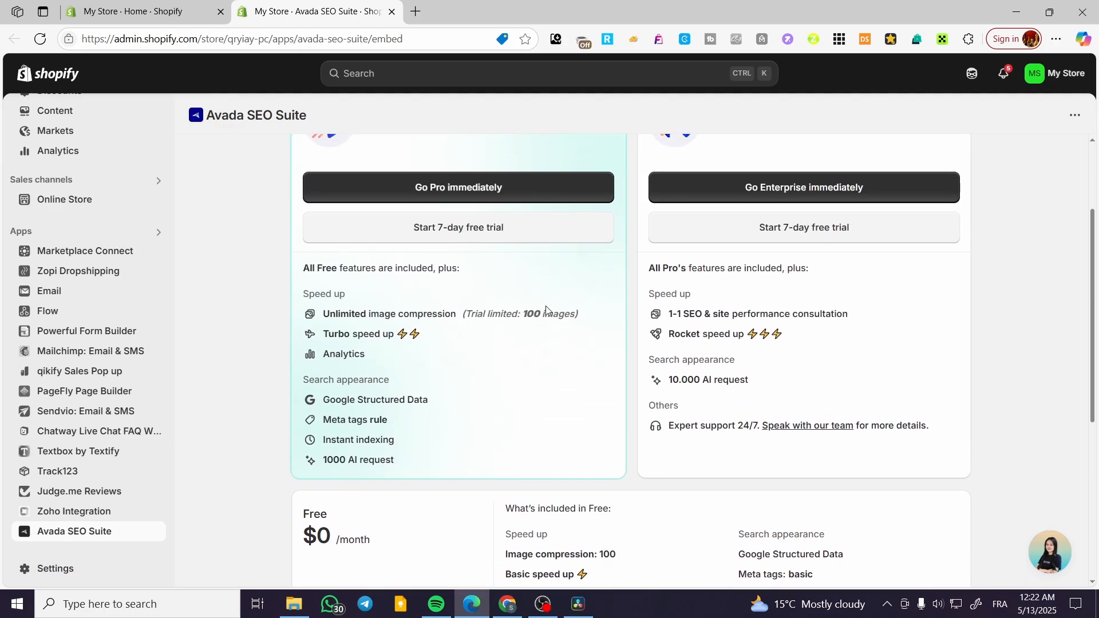
scroll(547, 310, "up", 1)
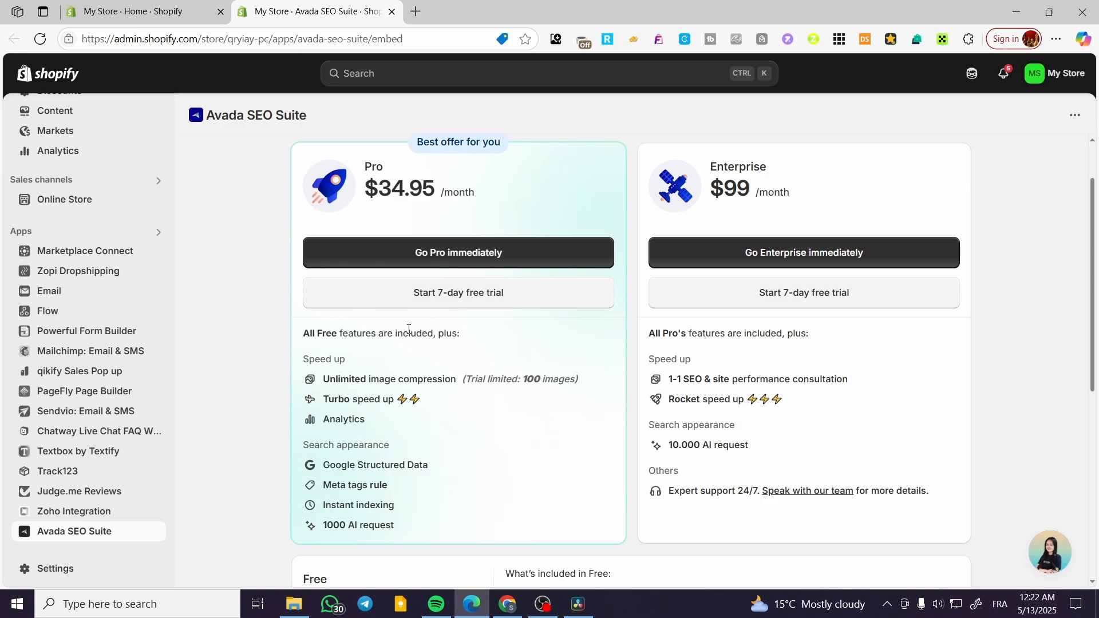
scroll(430, 328, "down", 2)
scroll(252, 353, "up", 1)
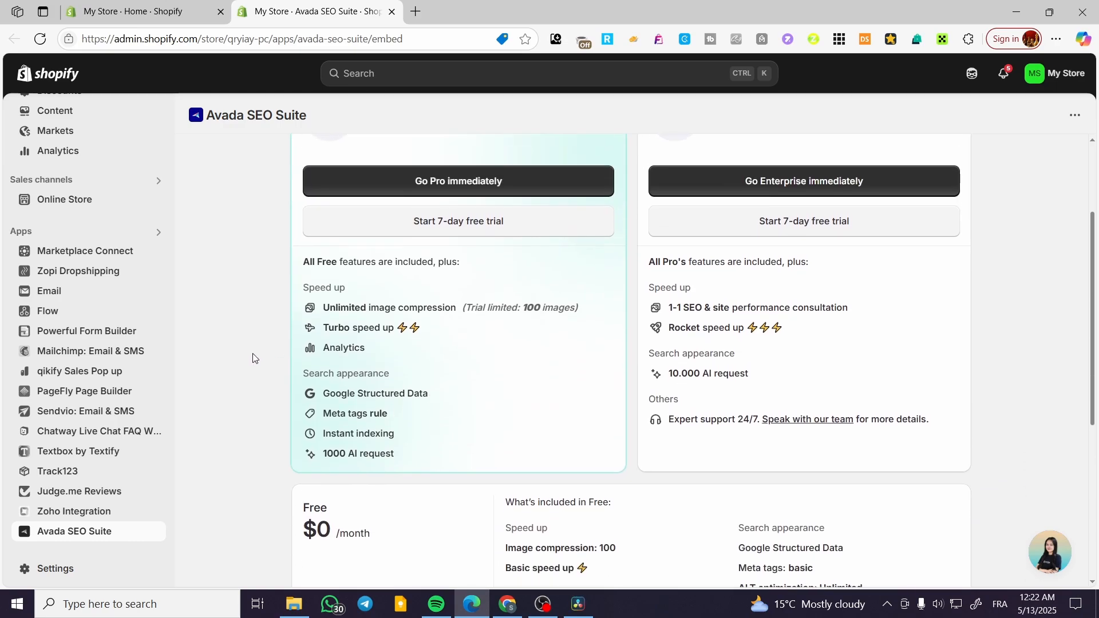
Review the Pro and Enterprise plan features and check their annual pricing.
scroll(307, 353, "up", 1)
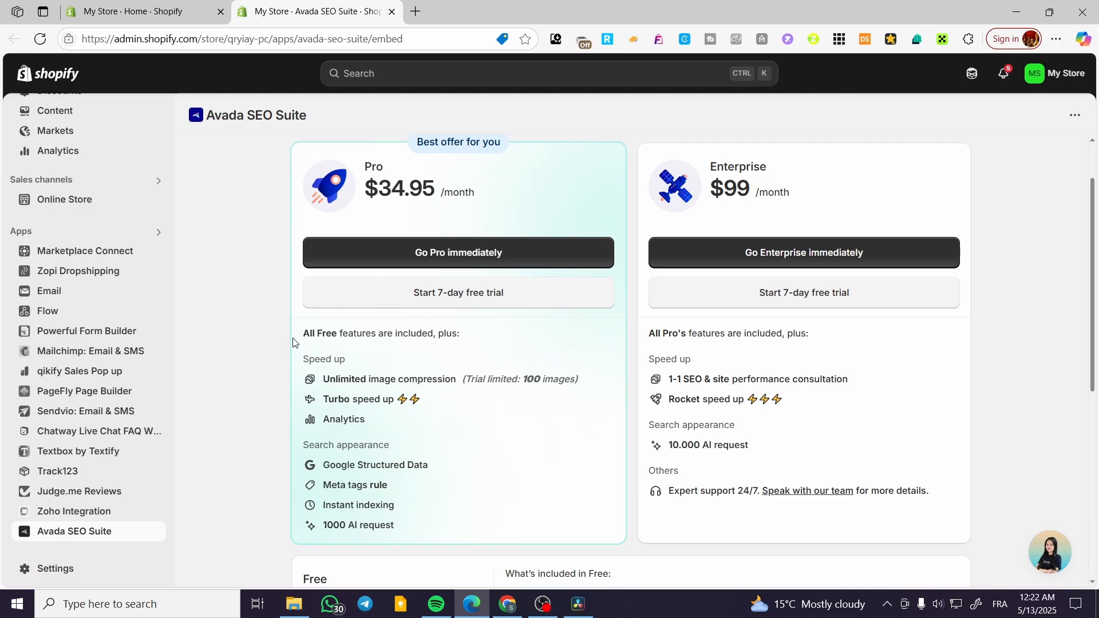
scroll(293, 342, "down", 1)
scroll(295, 341, "up", 2)
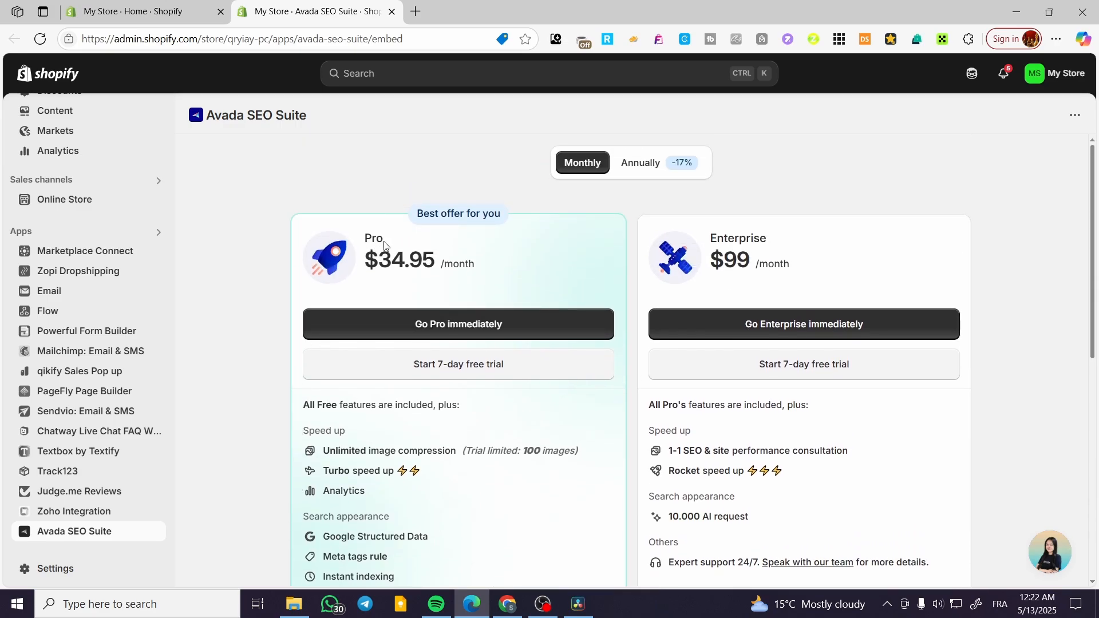
scroll(401, 246, "down", 2)
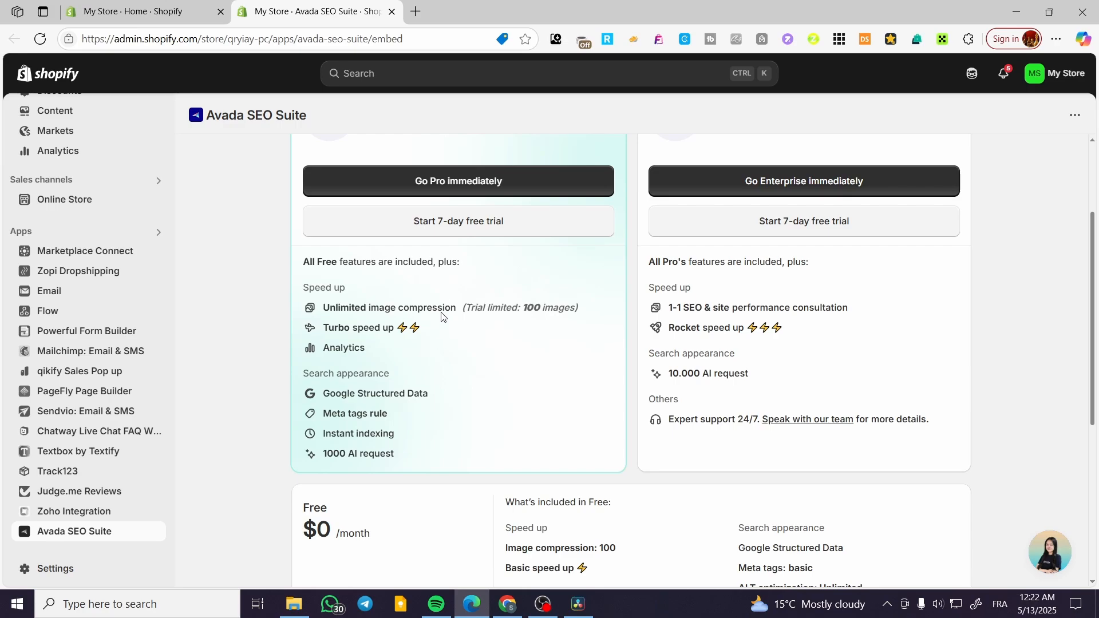
scroll(399, 248, "up", 3)
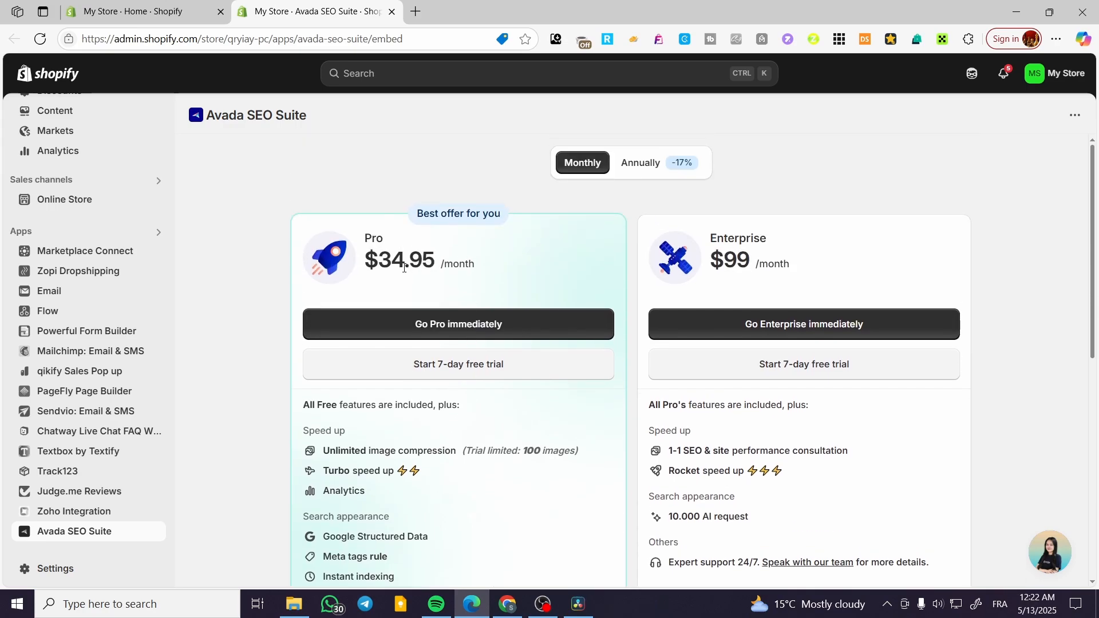
left_click(687, 159)
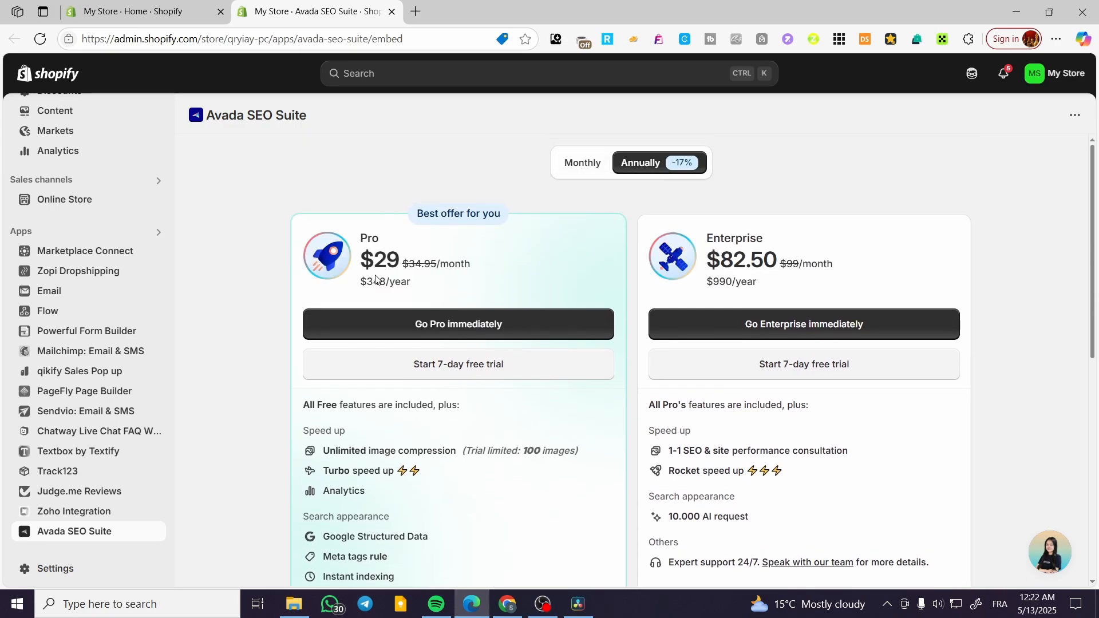
Switch the pricing back to monthly and choose the Free plan.
left_click(582, 165)
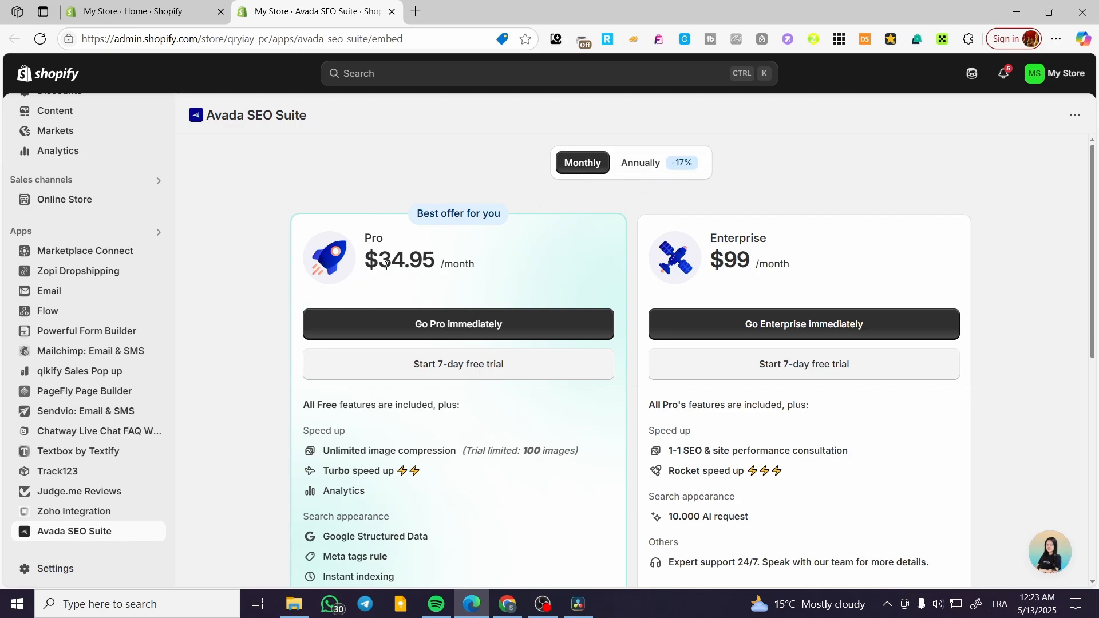
scroll(386, 265, "down", 10)
left_click(393, 329)
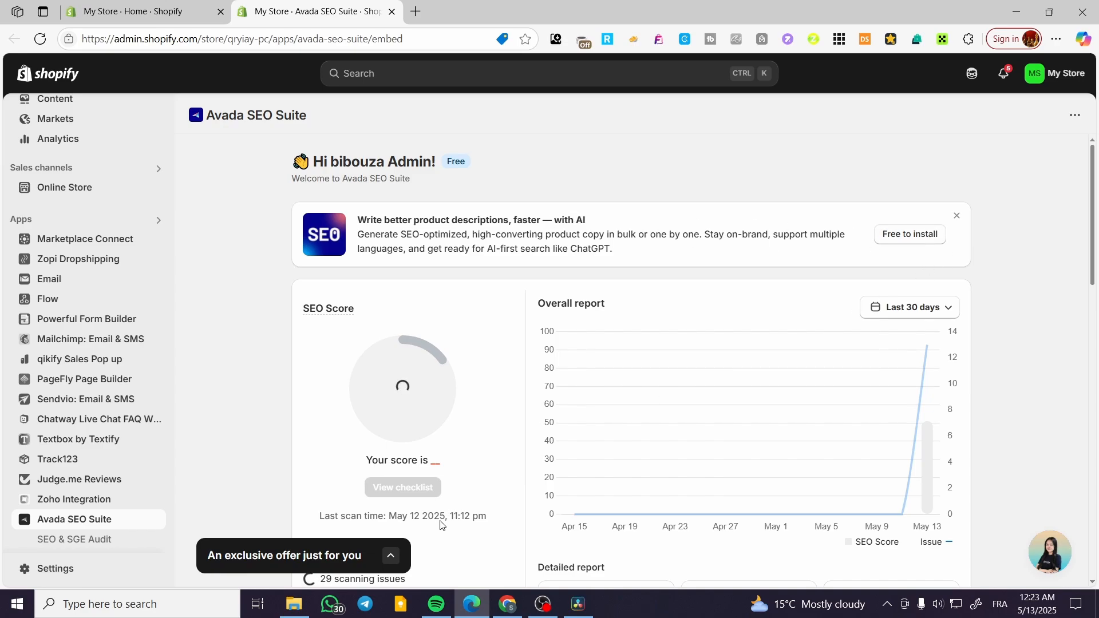
View the details of the exclusive Pro plan offer on the dashboard and collapse it again.
scroll(927, 312, "down", 3)
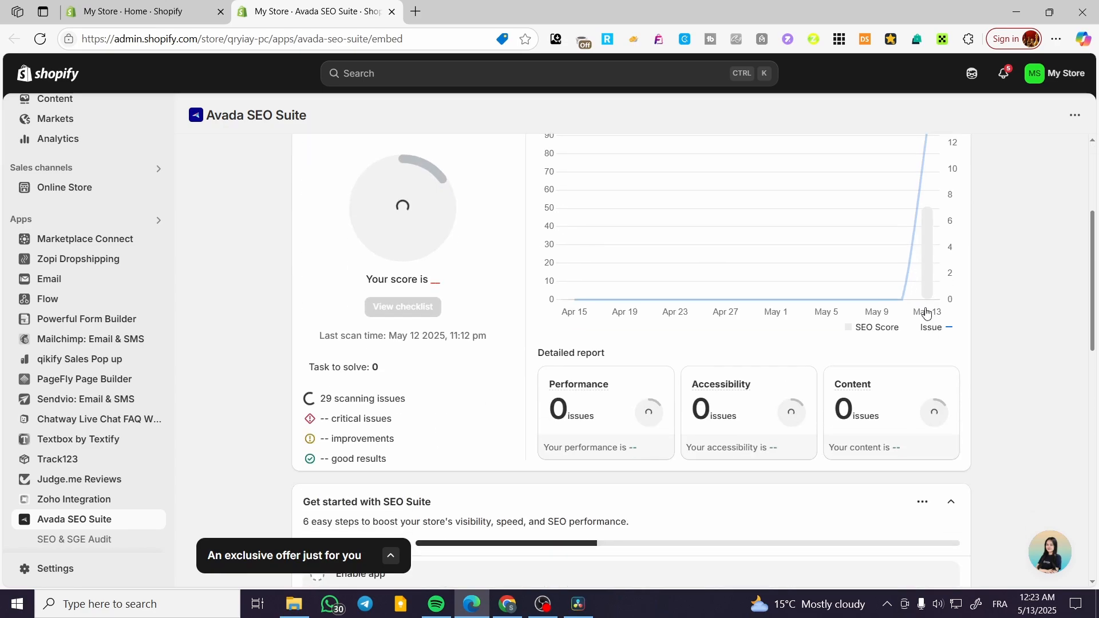
left_click(391, 556)
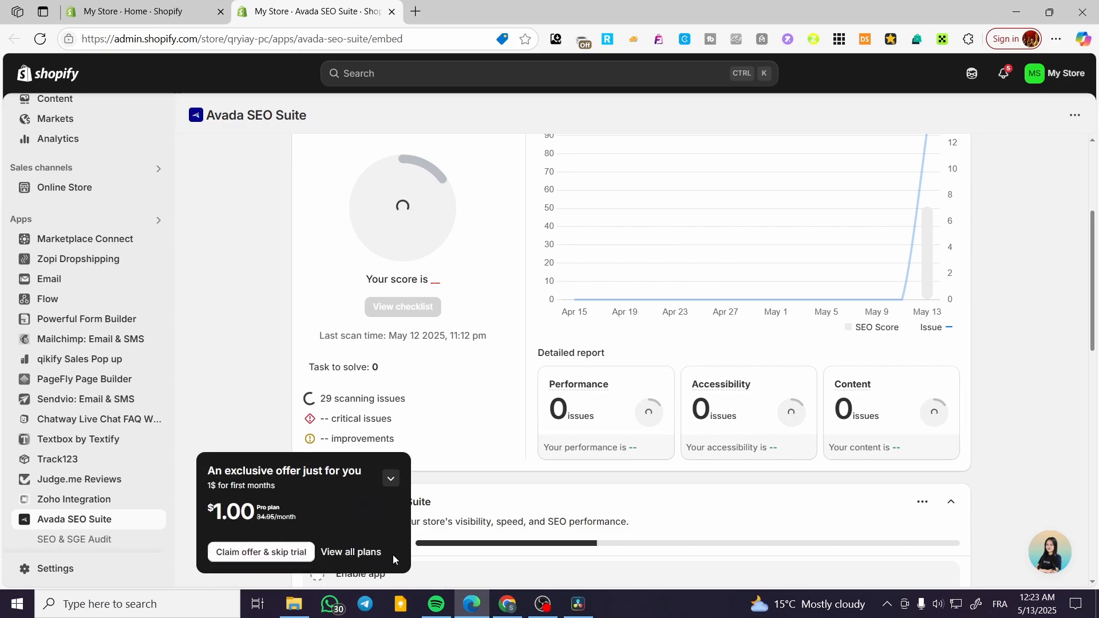
left_click(391, 479)
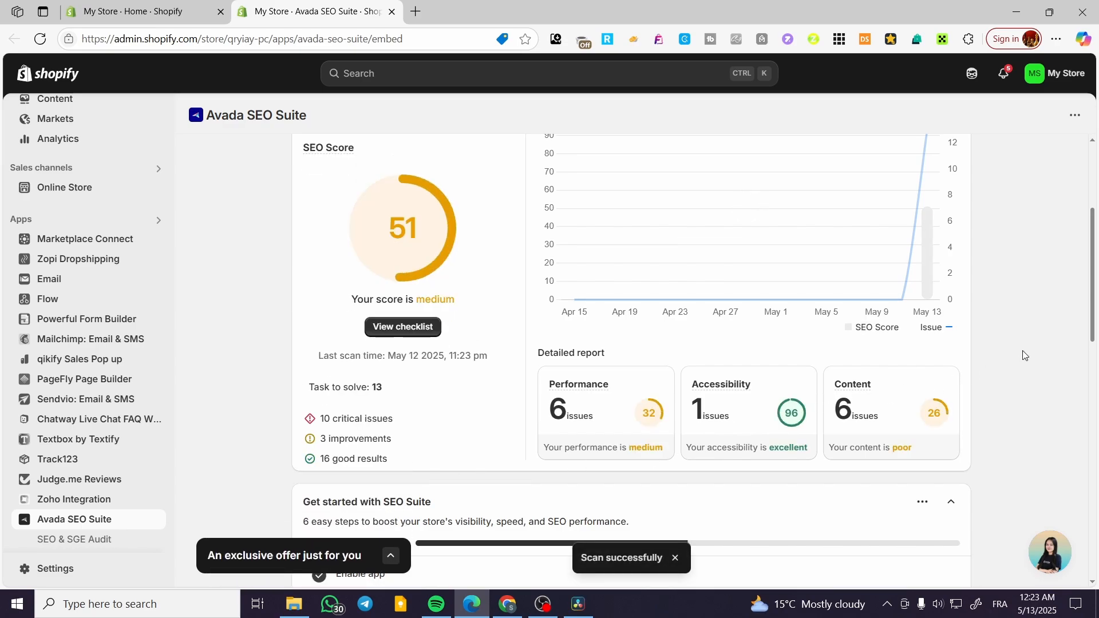
Examine the dashboard's SEO score, overall report for the last 30 days, and detailed report.
scroll(1024, 355, "up", 3)
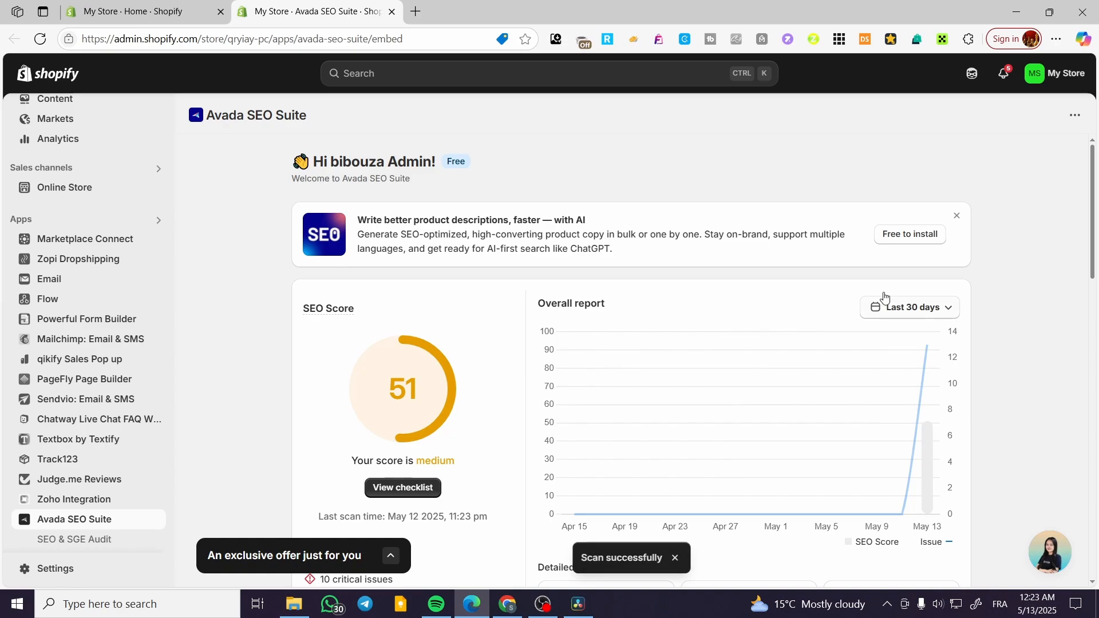
scroll(953, 306, "down", 1)
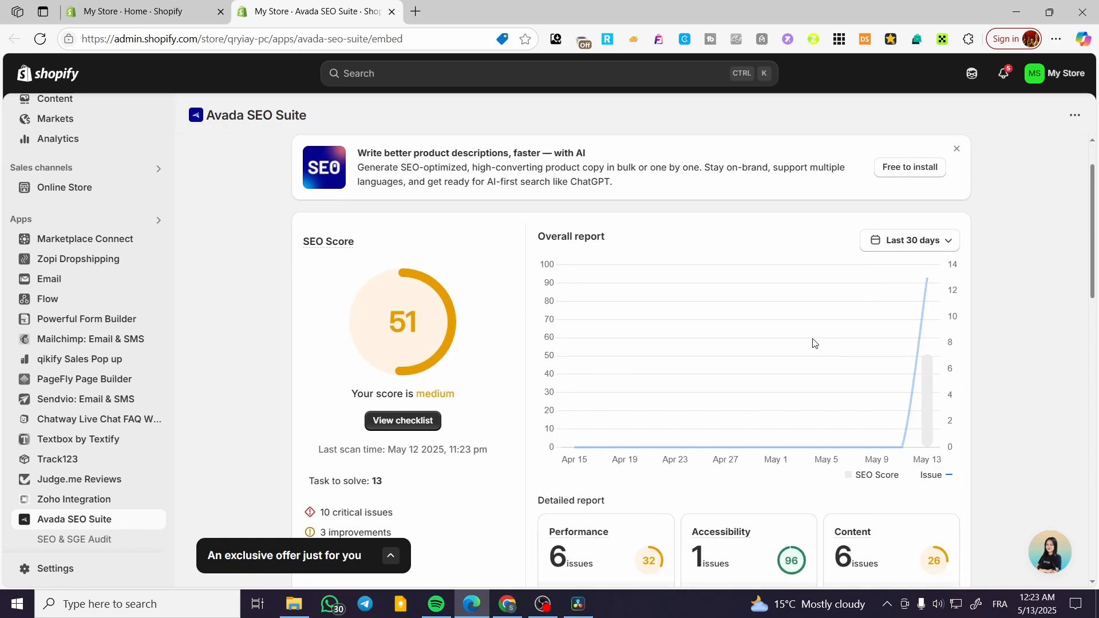
mouse_move(421, 302)
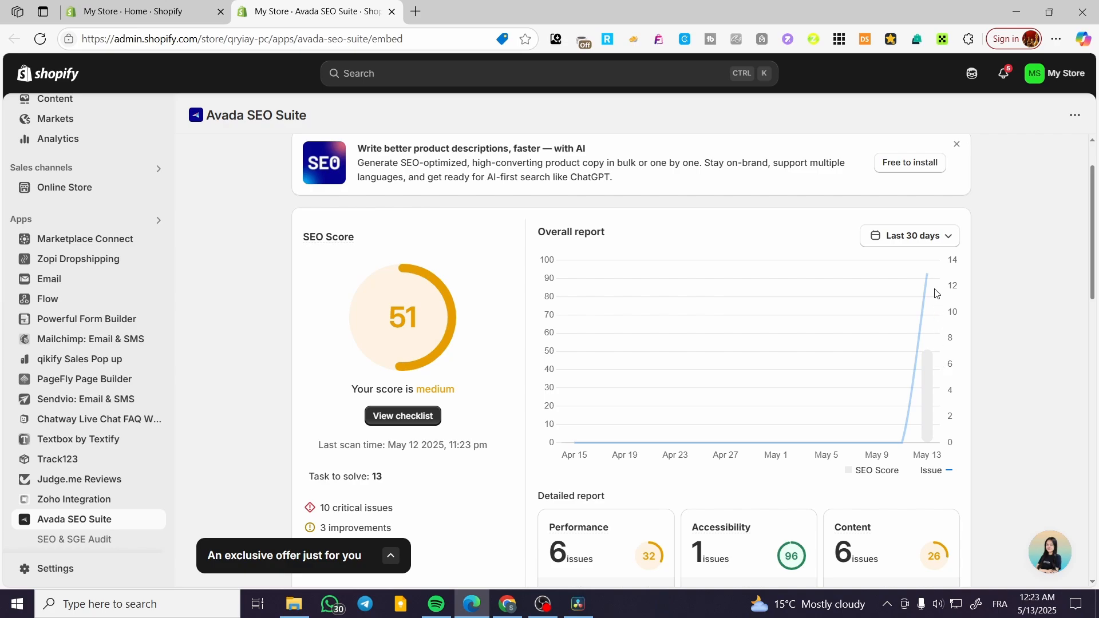
mouse_move(934, 280)
scroll(522, 364, "down", 1)
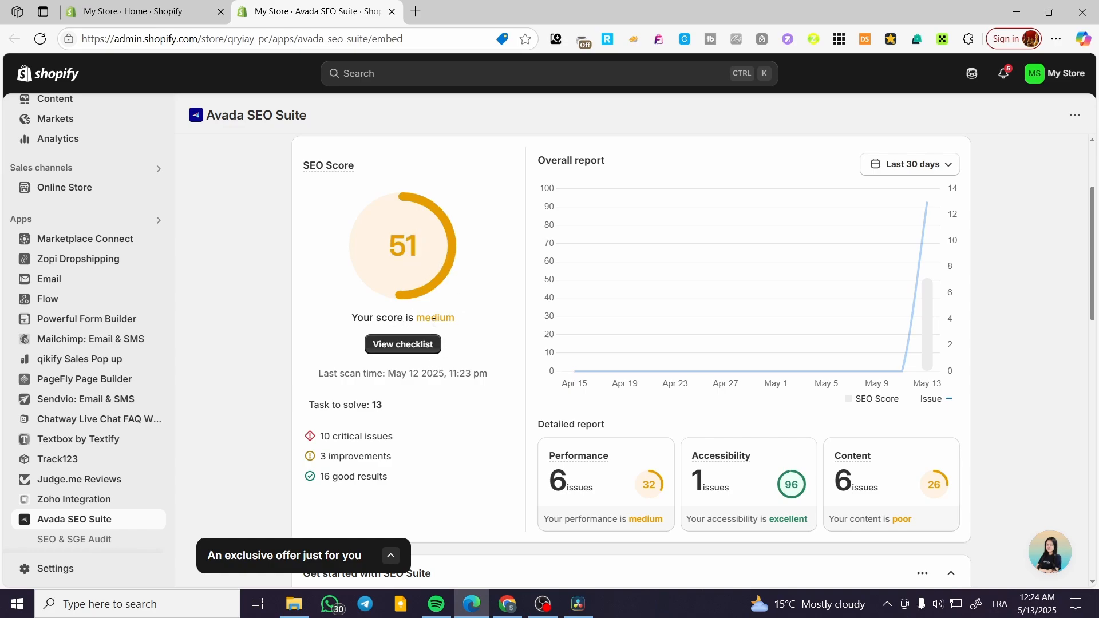
mouse_move(447, 238)
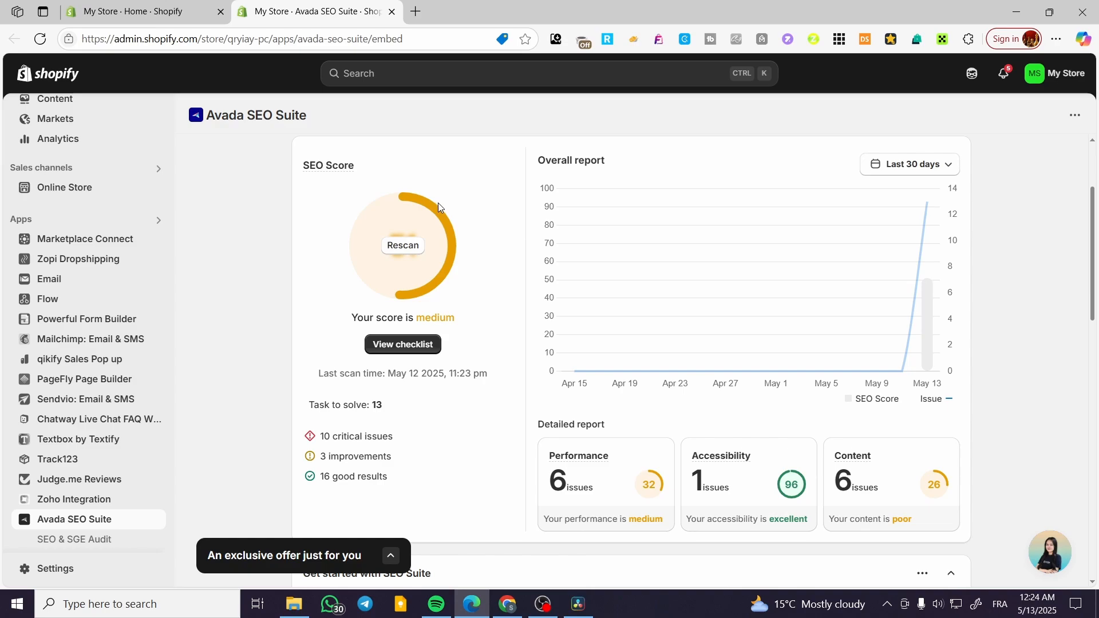
Open the shop SEO checklist and review the overall score and the listed content issues.
left_click(387, 346)
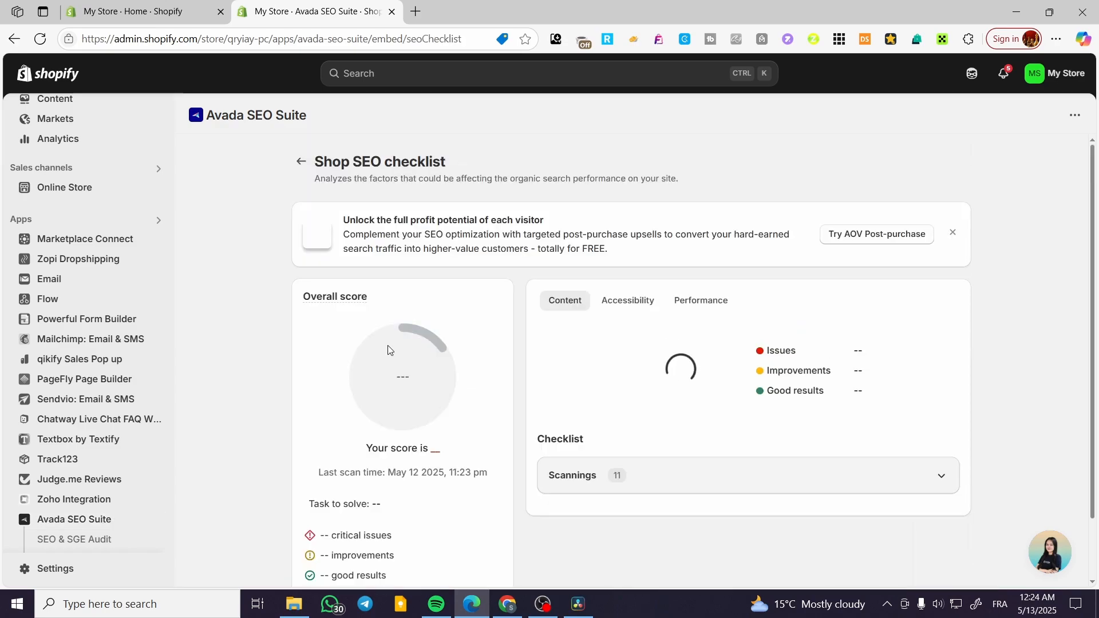
mouse_move(430, 346)
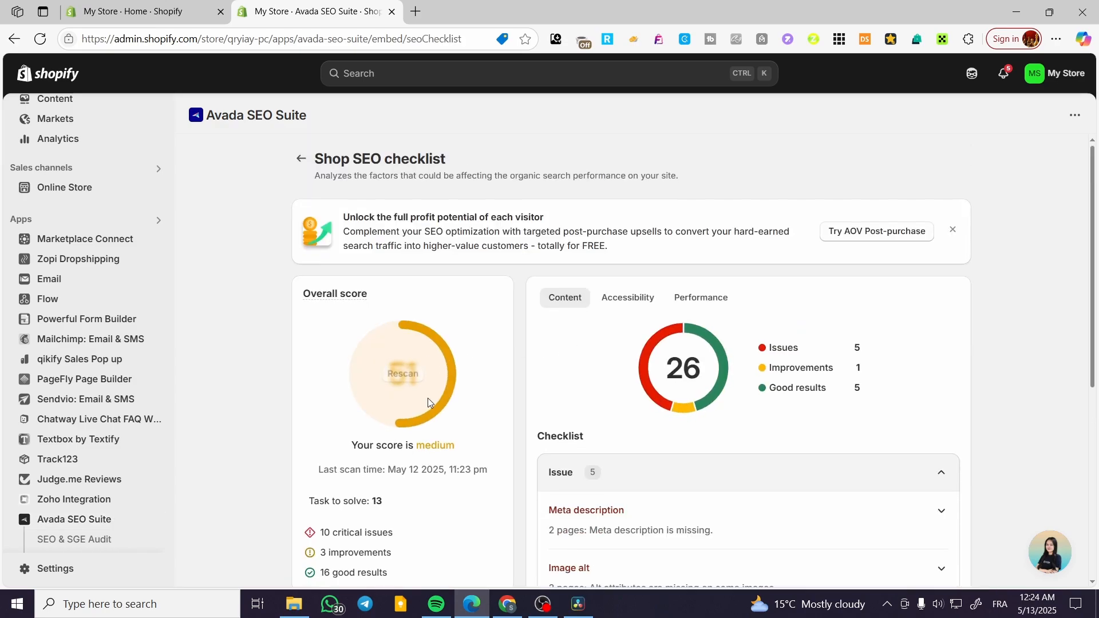
scroll(709, 318, "down", 1)
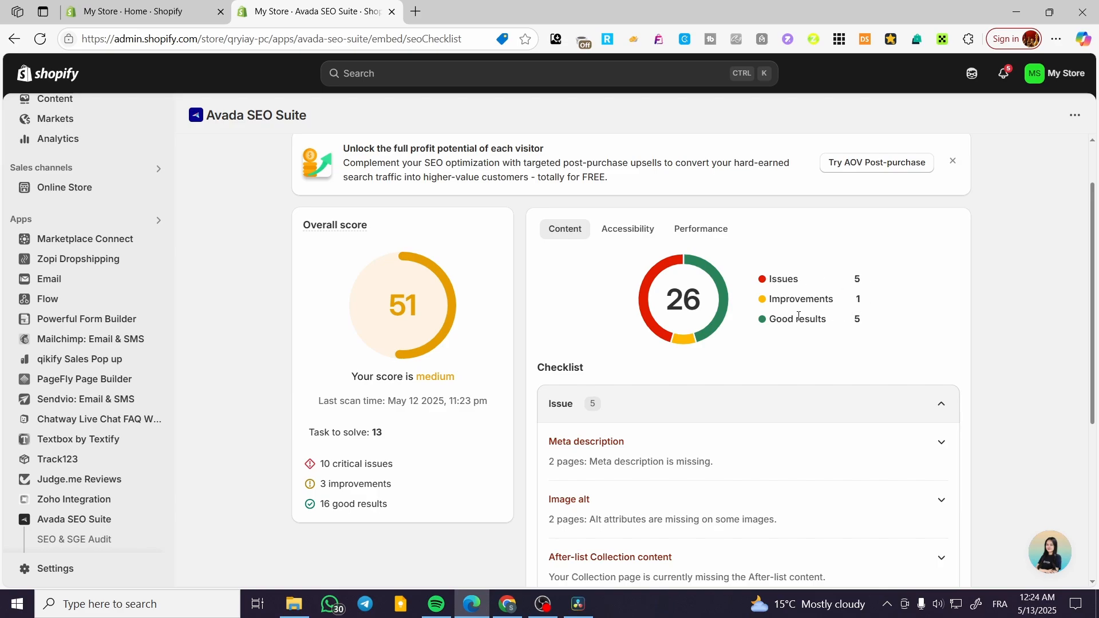
scroll(974, 297, "down", 3)
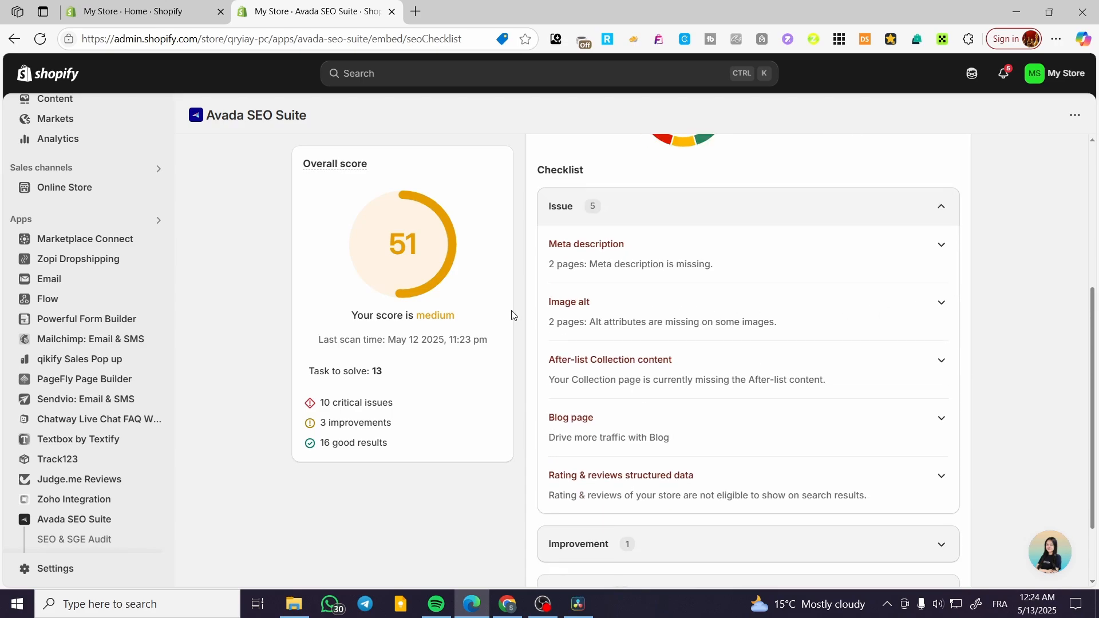
scroll(487, 326, "up", 2)
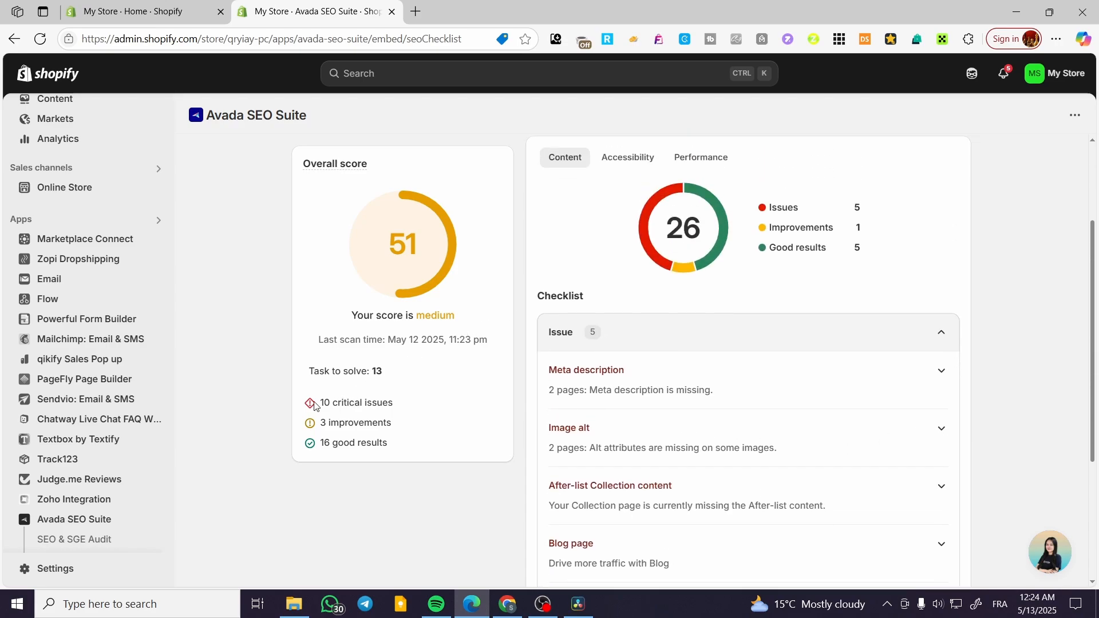
scroll(681, 347, "down", 1)
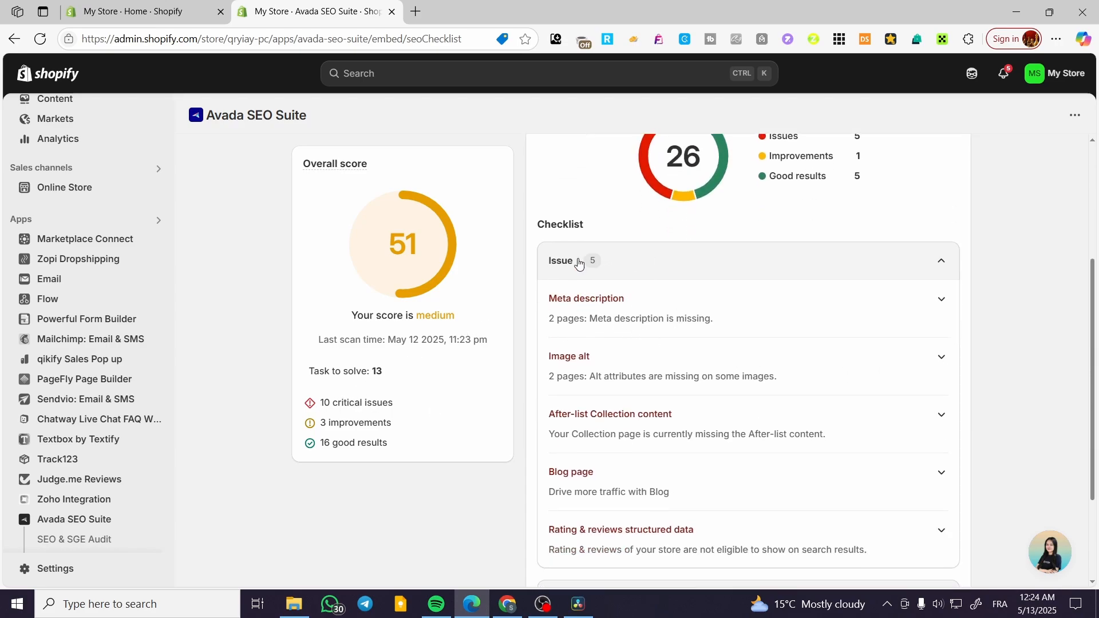
Expand the Meta description issue and read which pages it affects.
left_click(667, 302)
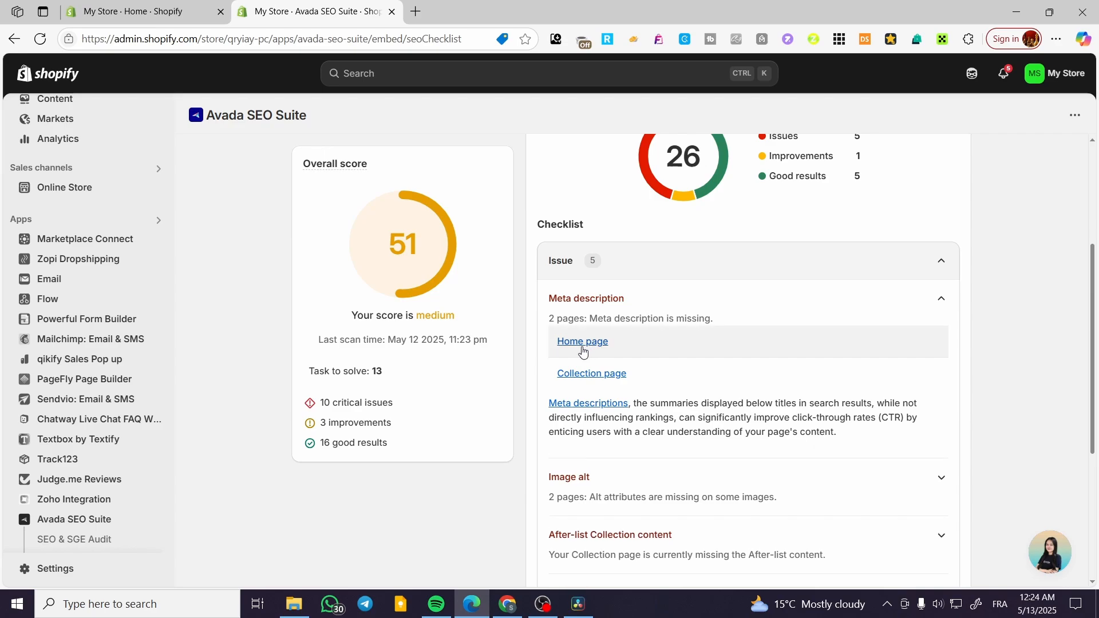
left_click_drag(714, 322, 548, 320)
left_click(678, 329)
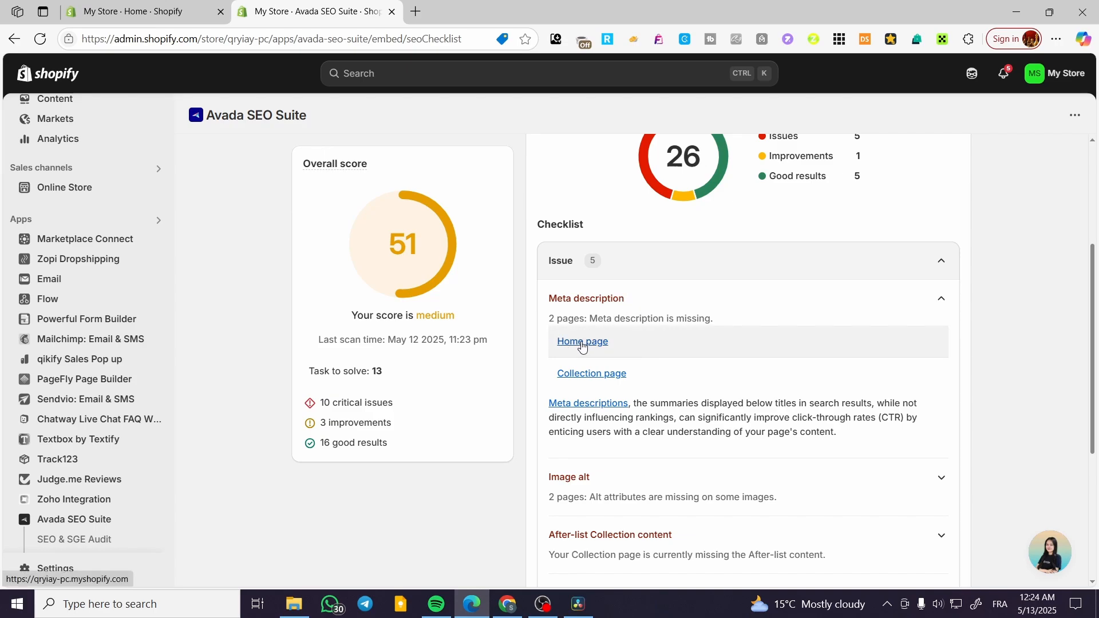
Expand the Image alt issue, open the fix for the home page, and return to the checklist.
scroll(592, 372, "down", 3)
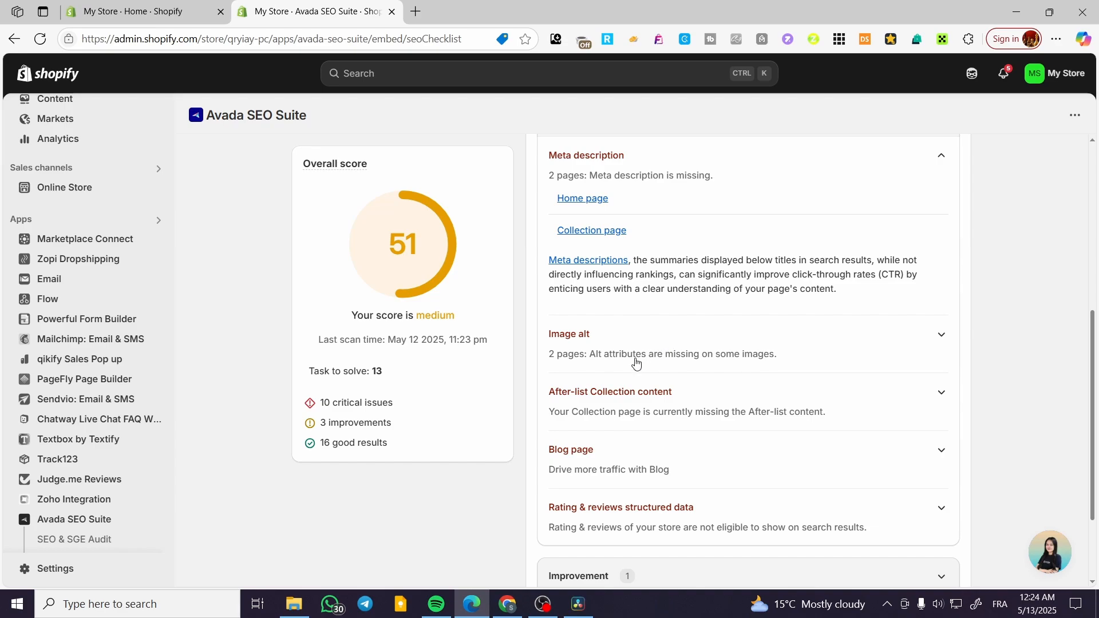
left_click(759, 336)
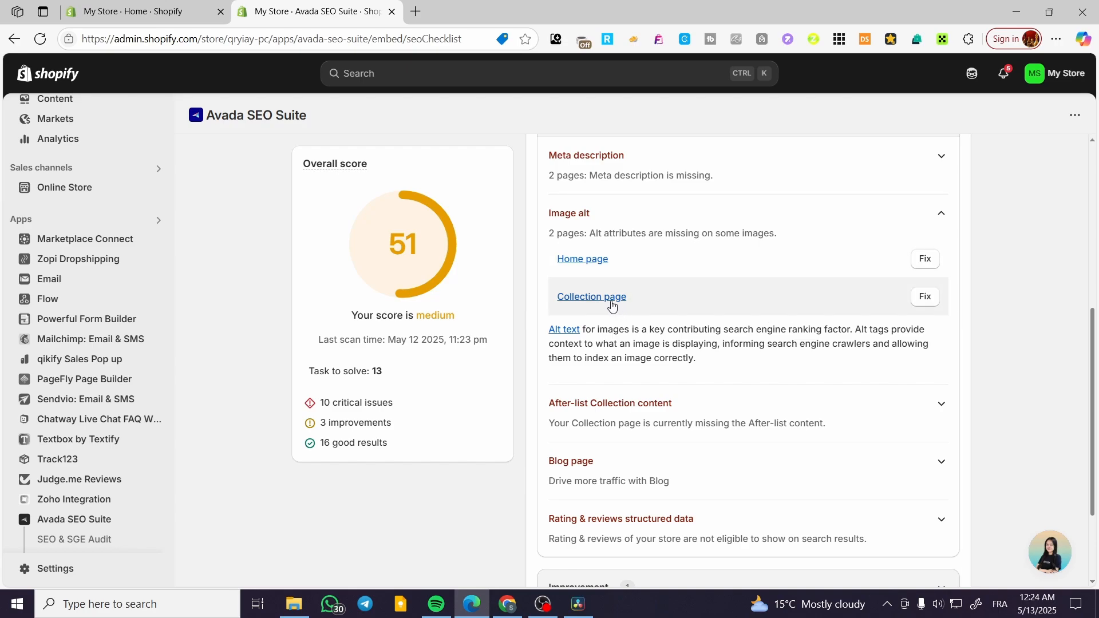
left_click(925, 261)
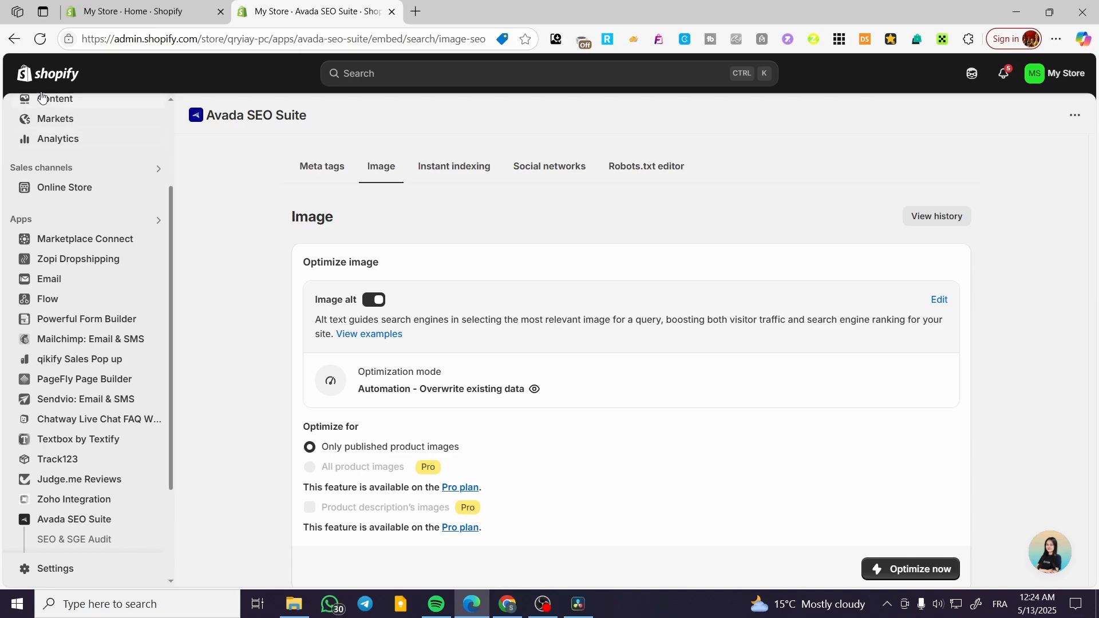
left_click(13, 39)
View the details of the Blog page and Rating & reviews structured data issues, collapsing each one again.
scroll(922, 386, "down", 4)
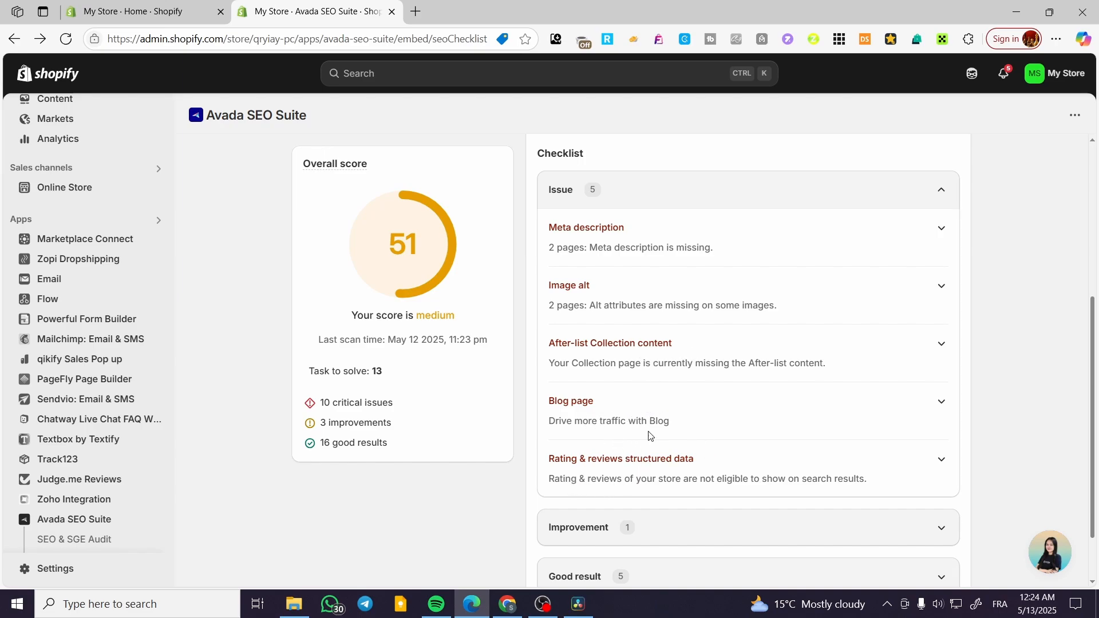
left_click(912, 409)
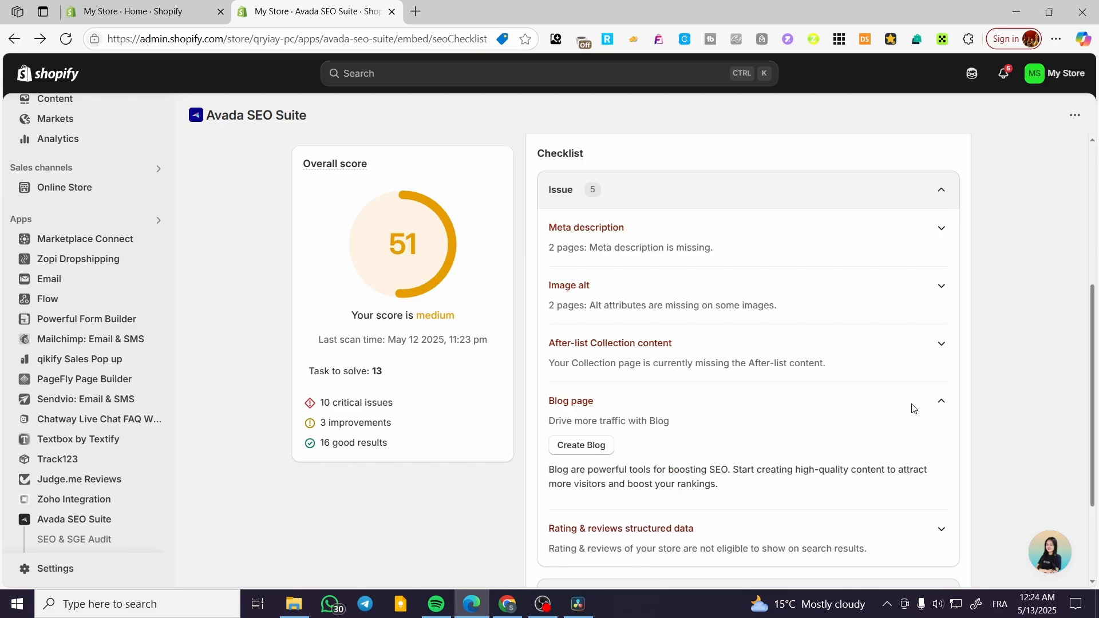
left_click(942, 405)
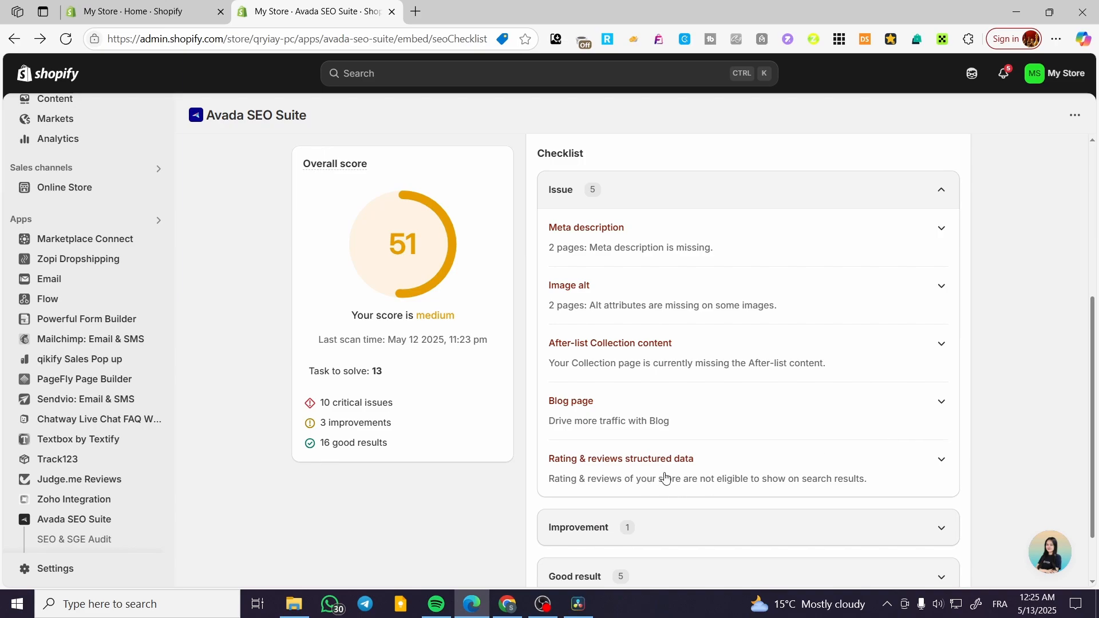
left_click(941, 461)
scroll(974, 445, "down", 2)
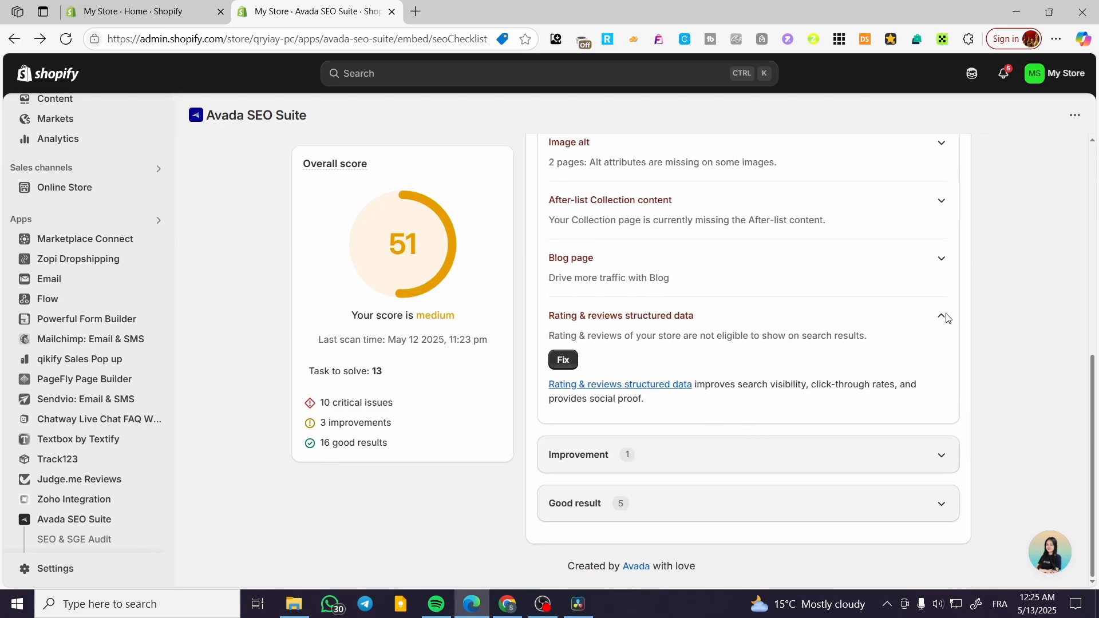
left_click(943, 317)
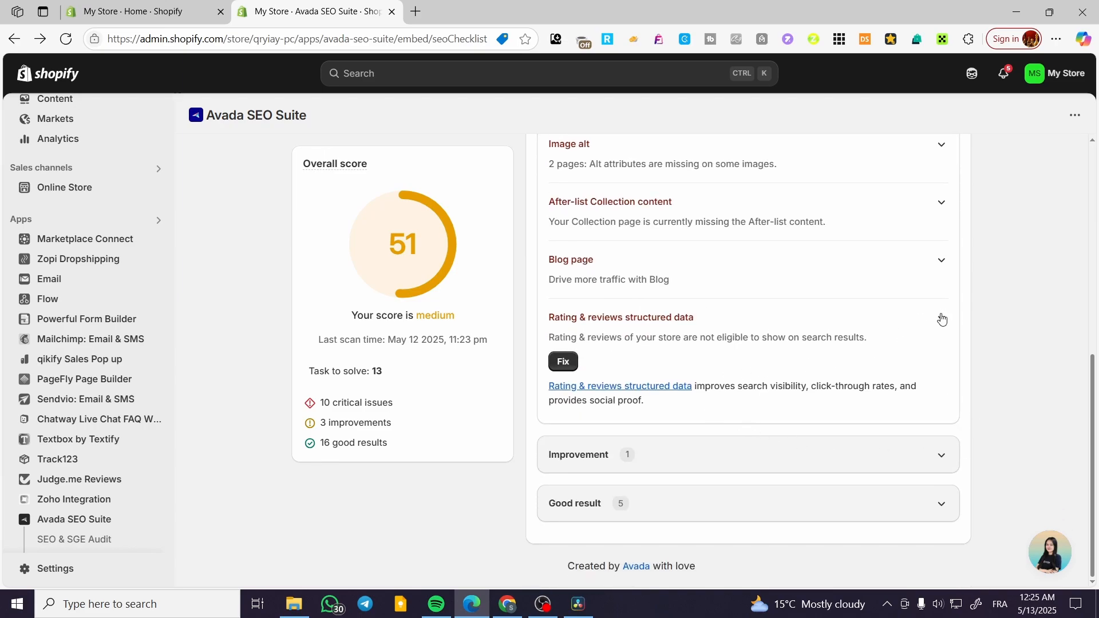
Expand the Improvement section and read the recommended length under Meta title length.
left_click(718, 454)
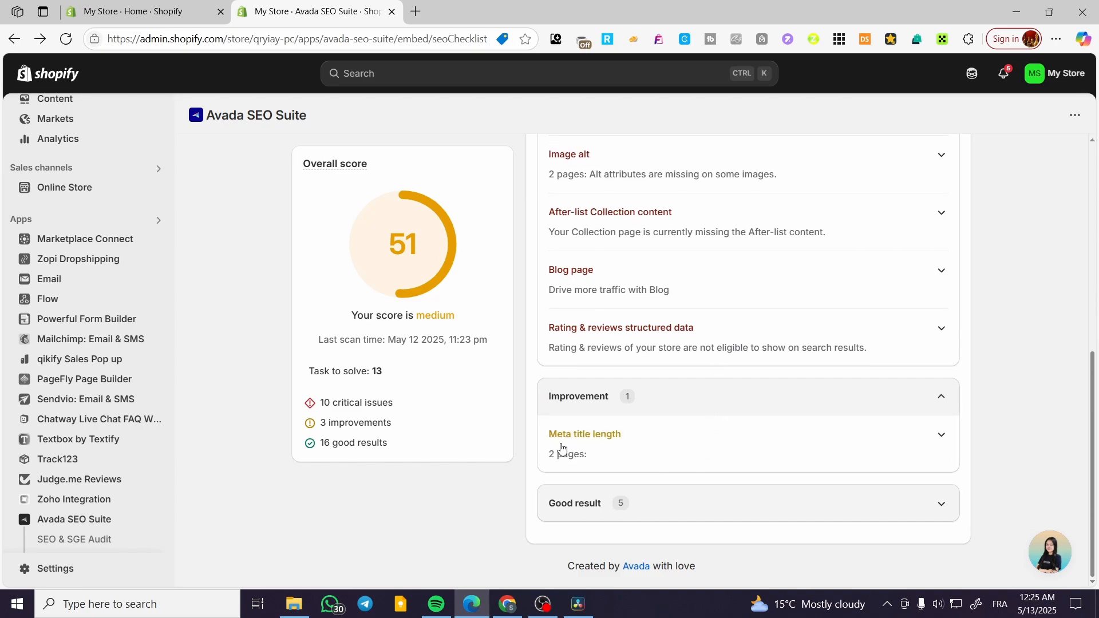
left_click(581, 460)
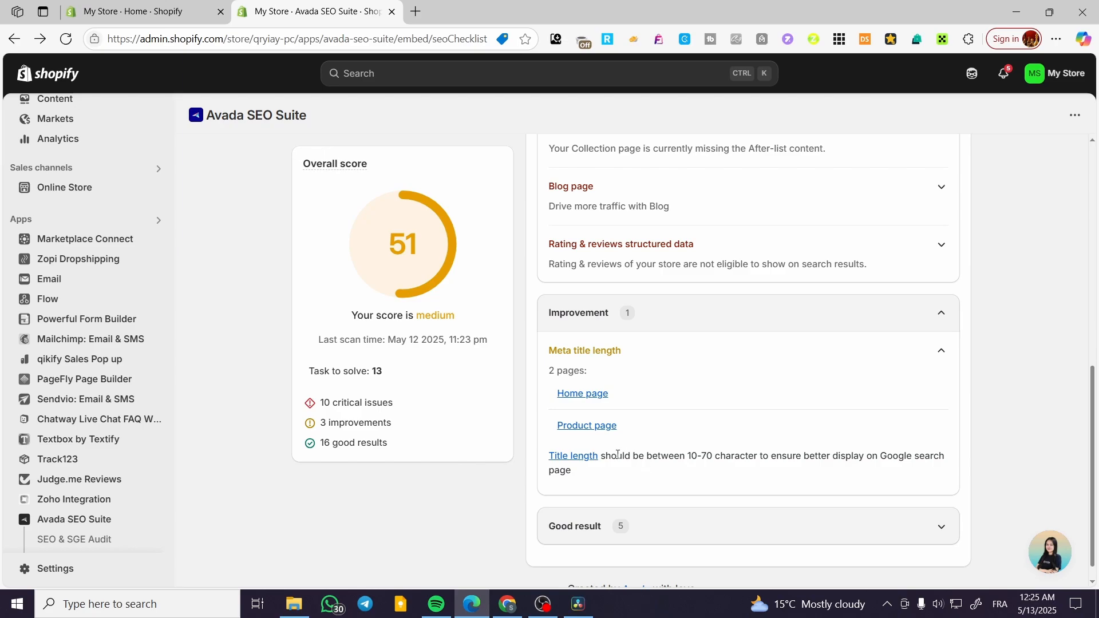
left_click_drag(603, 457, 795, 477)
left_click(895, 463)
Expand the Good result section, review its items, and return to the start of the checklist.
scroll(899, 465, "down", 1)
left_click(939, 504)
scroll(830, 424, "down", 5)
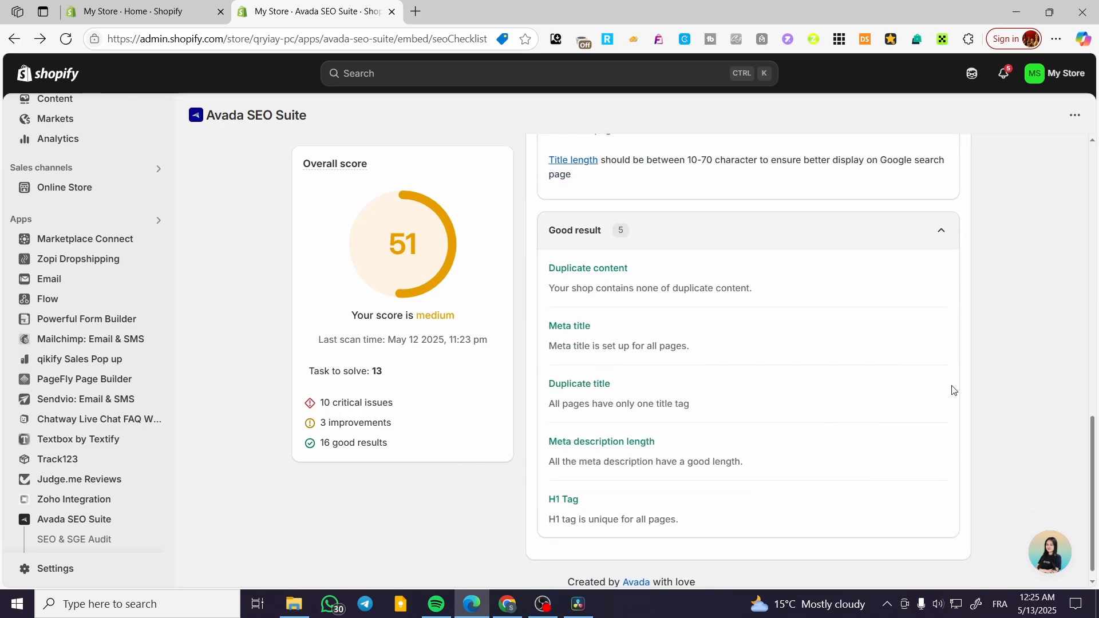
scroll(997, 408, "up", 10)
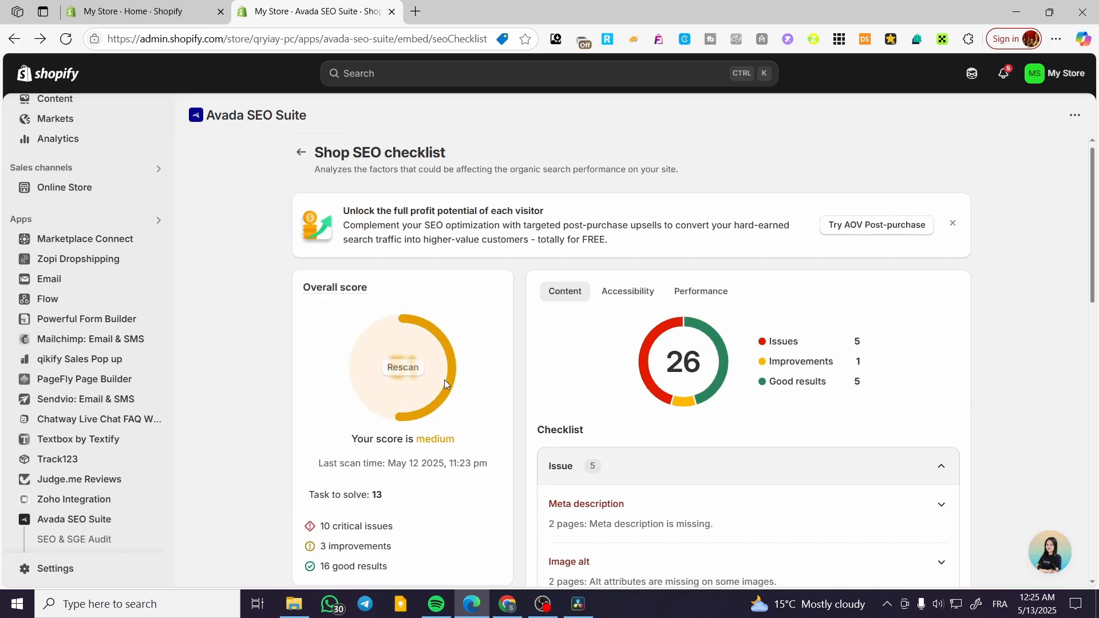
Open the SEO & SGE Audit and select the Happy Easter Banner Decor product for on-page auditing.
scroll(186, 431, "down", 2)
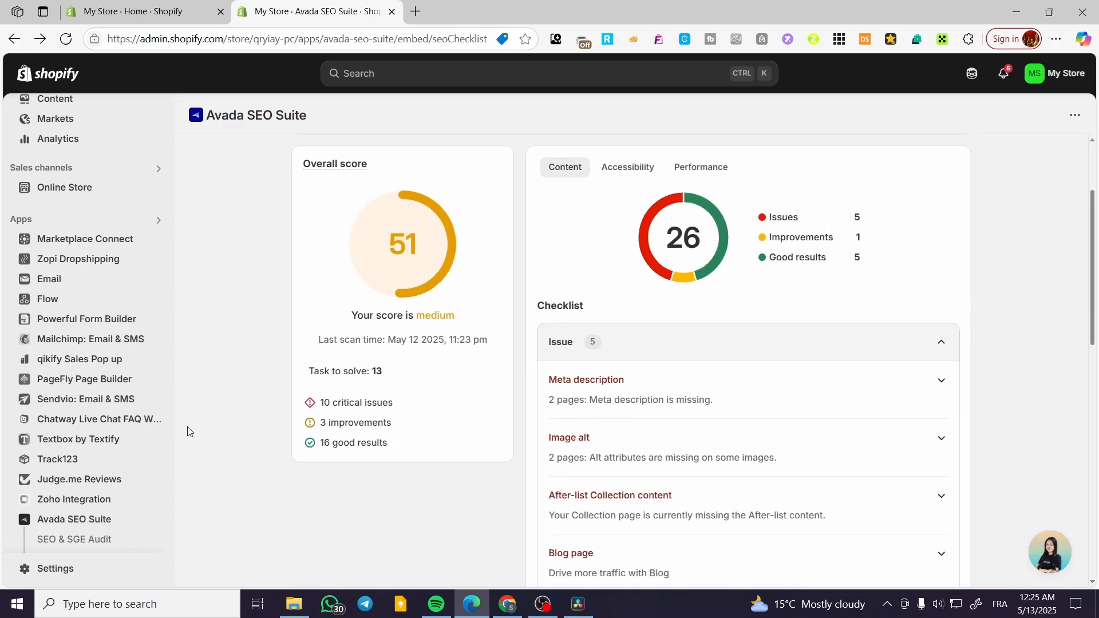
scroll(108, 432, "down", 2)
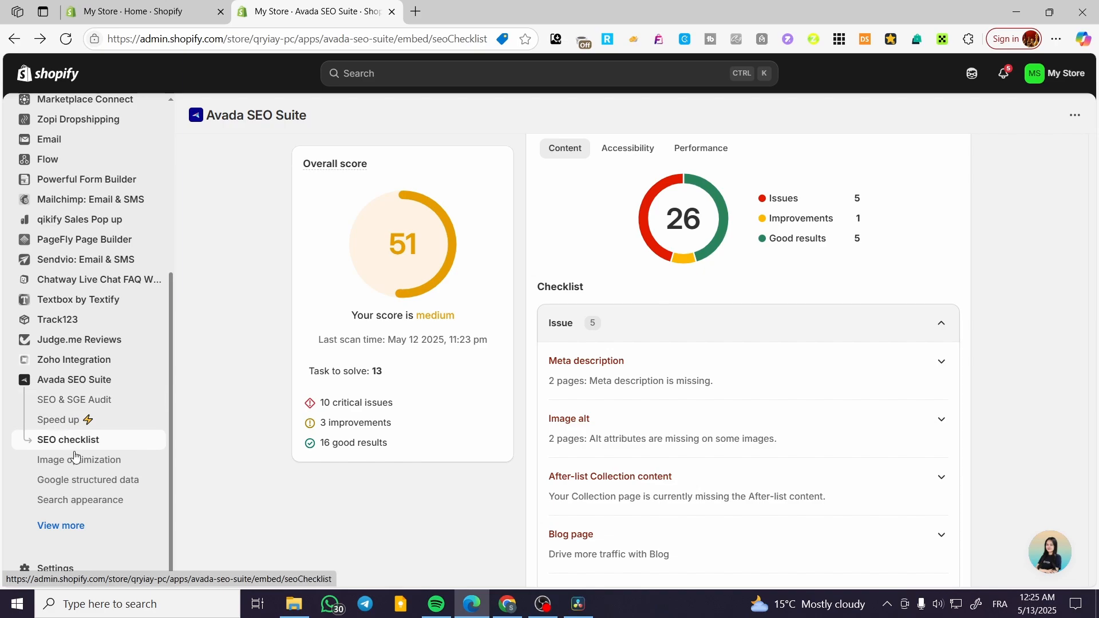
left_click(65, 407)
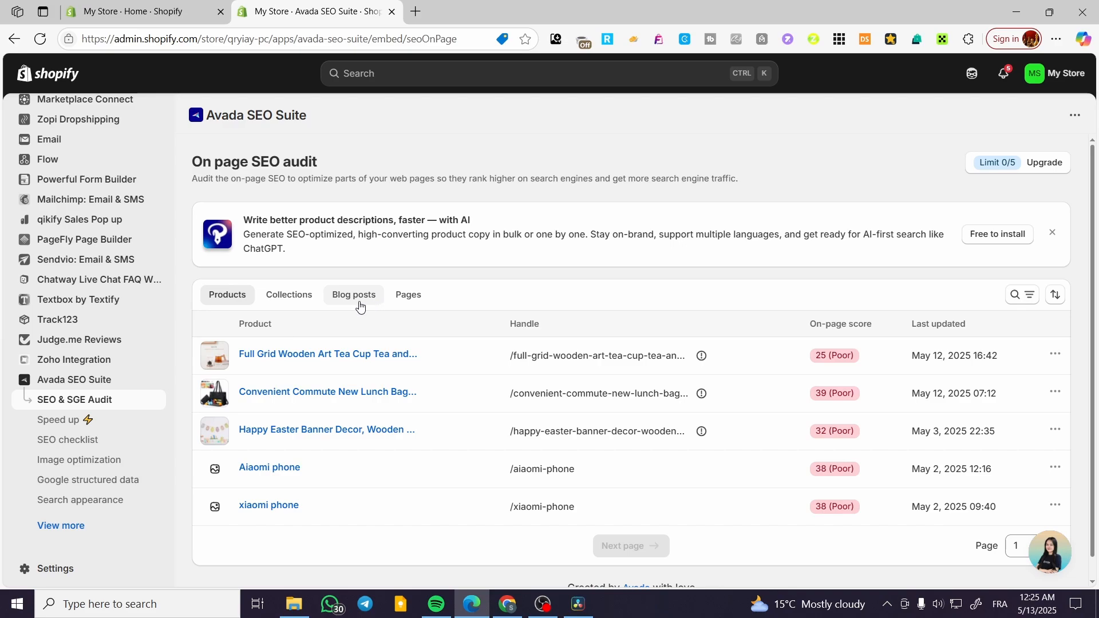
scroll(516, 332, "down", 1)
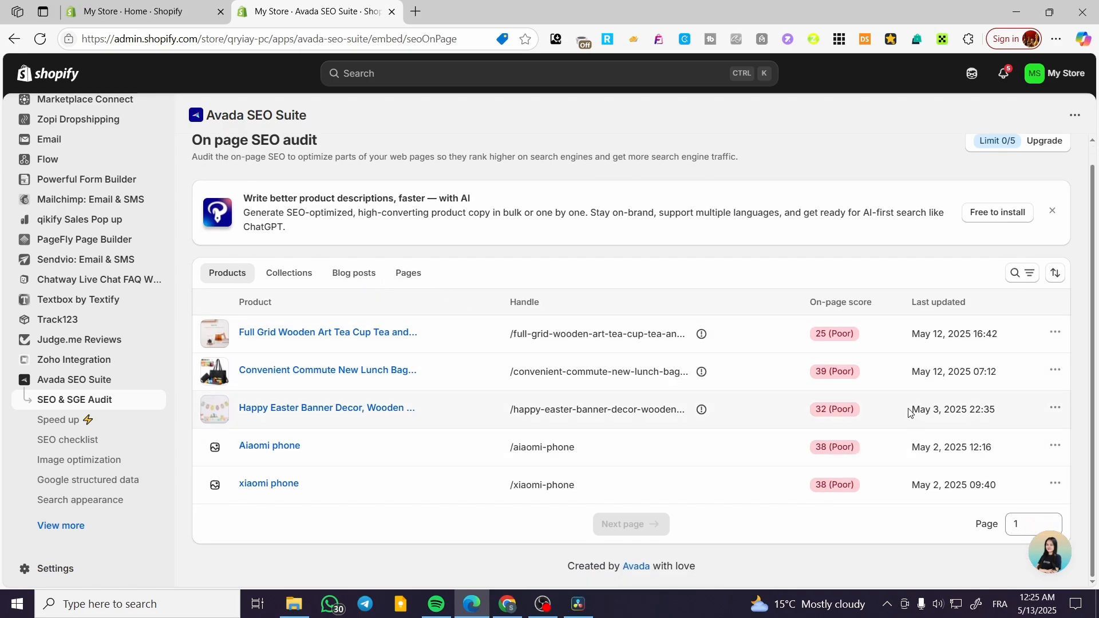
left_click(1054, 448)
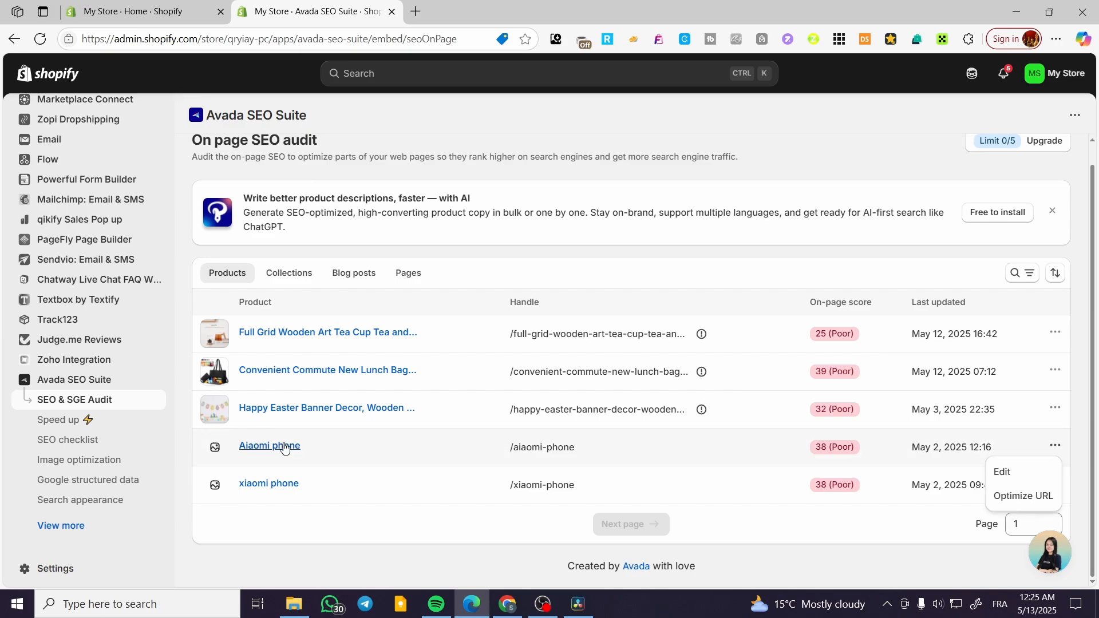
left_click(317, 410)
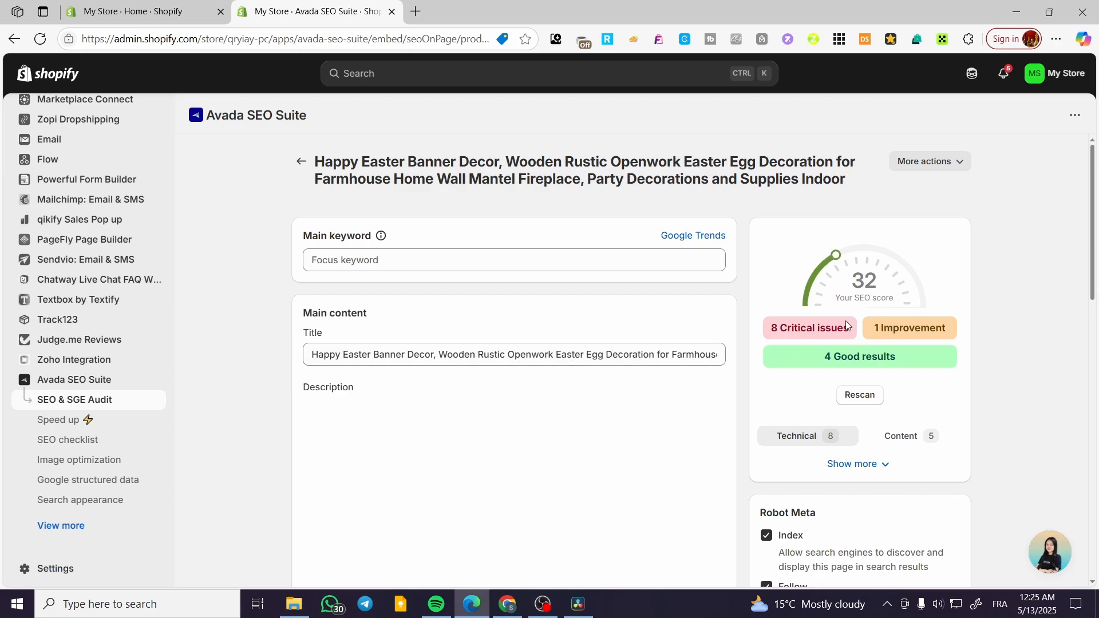
Expand the product's Technical audit results and review the outbound links, URL length and internal links issues beside the description.
scroll(908, 395, "down", 1)
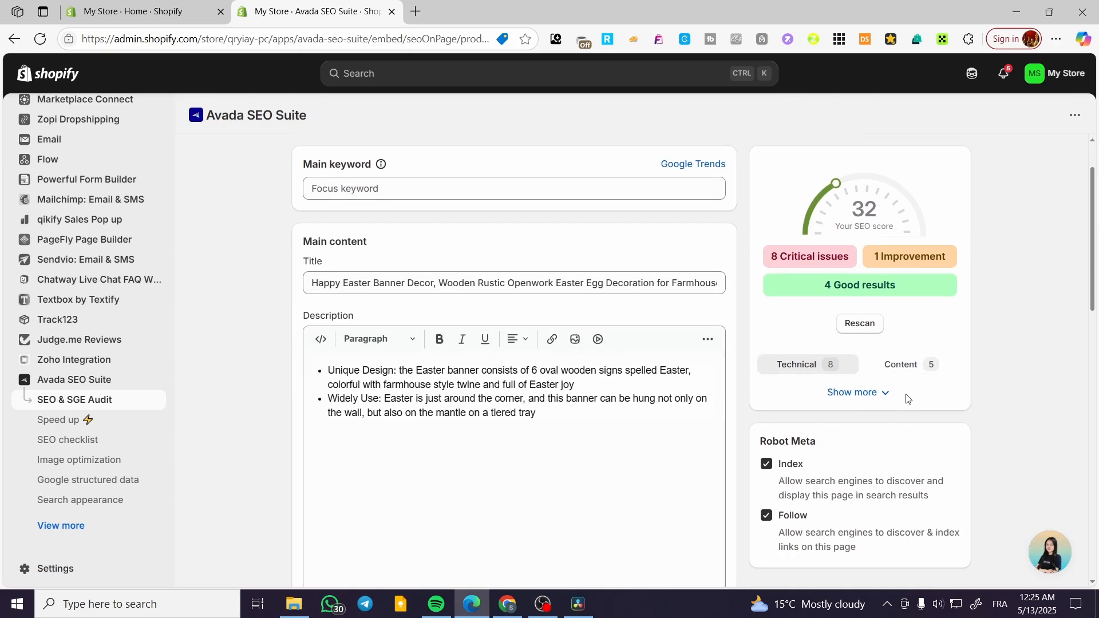
scroll(682, 385, "down", 6)
scroll(904, 366, "up", 8)
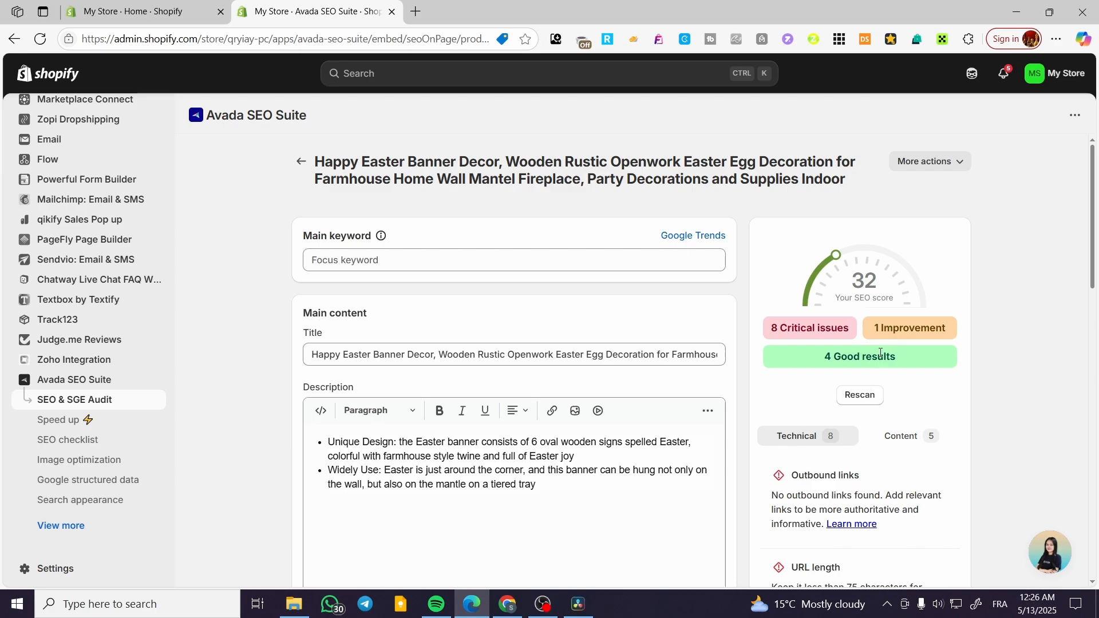
scroll(881, 353, "down", 4)
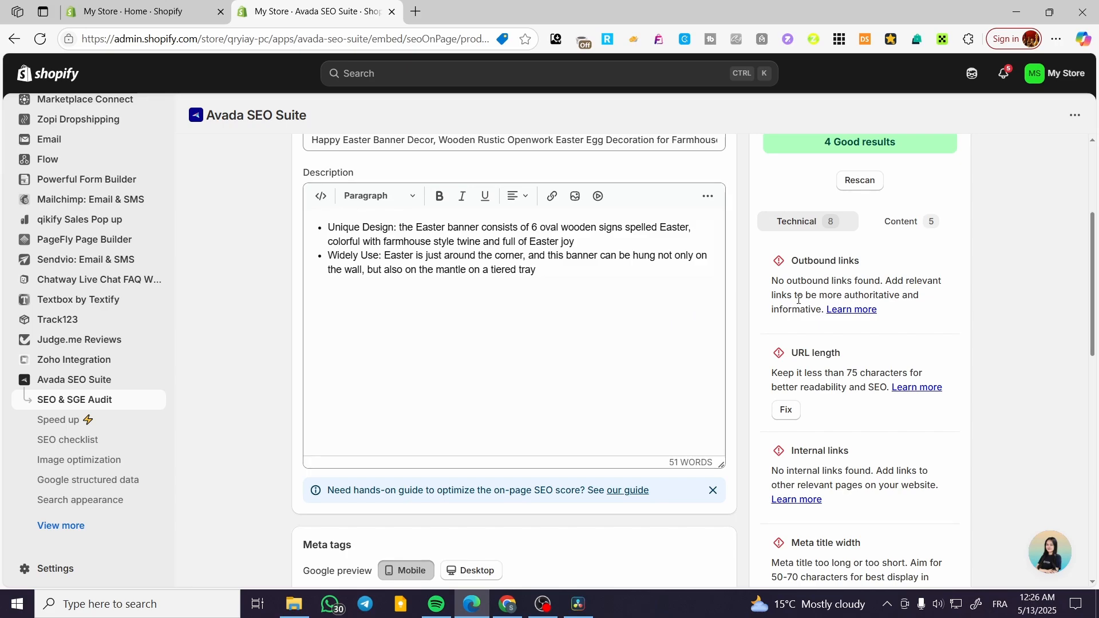
left_click(574, 375)
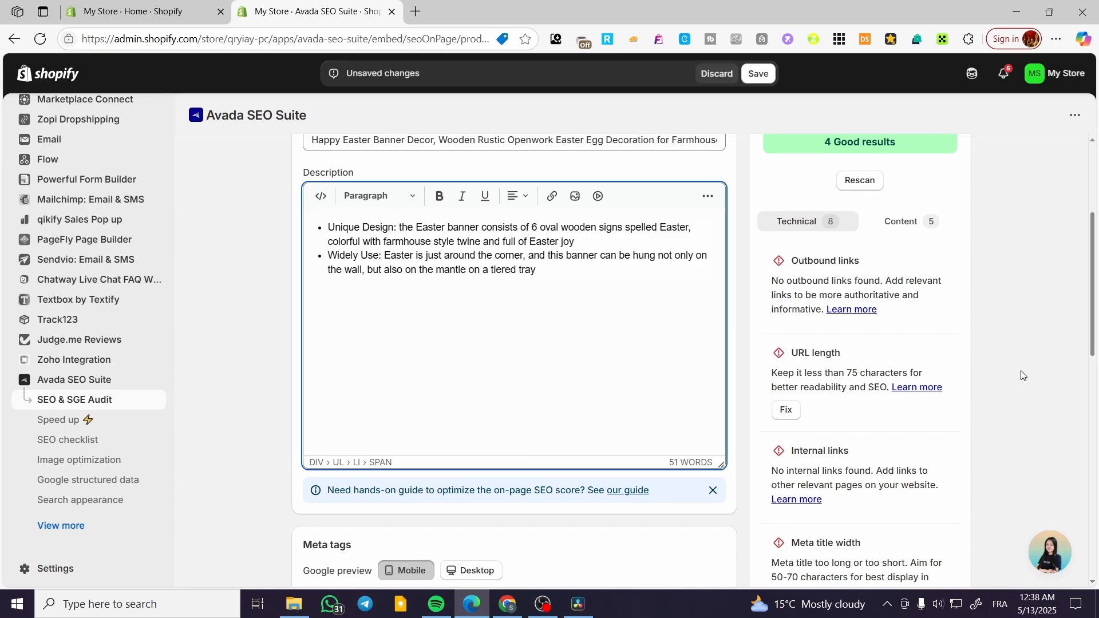
scroll(1025, 376, "up", 4)
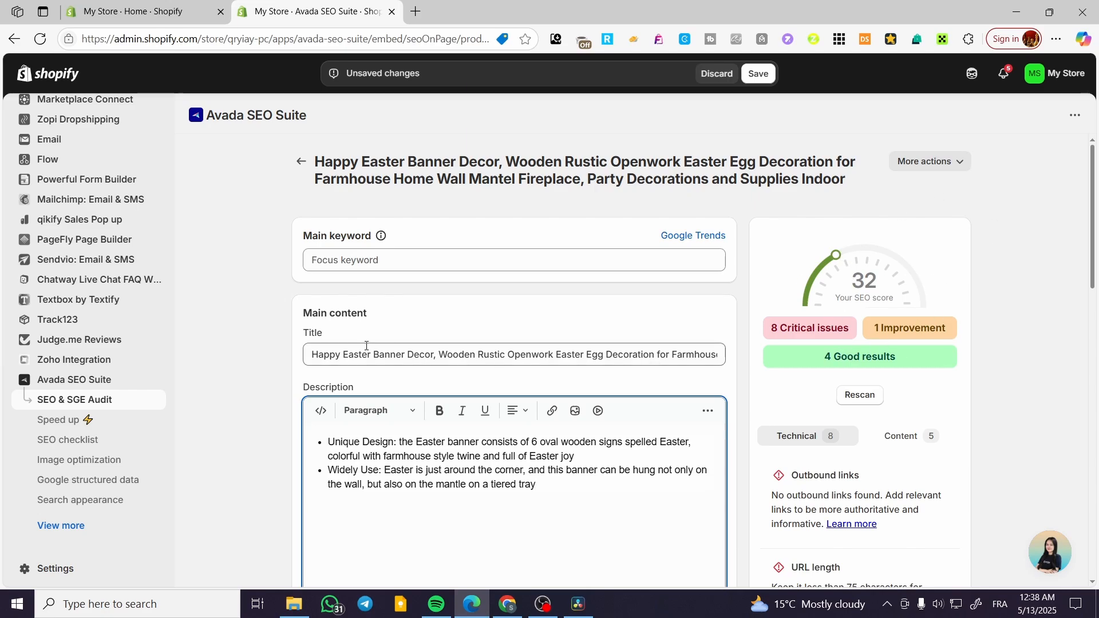
scroll(732, 331, "down", 2)
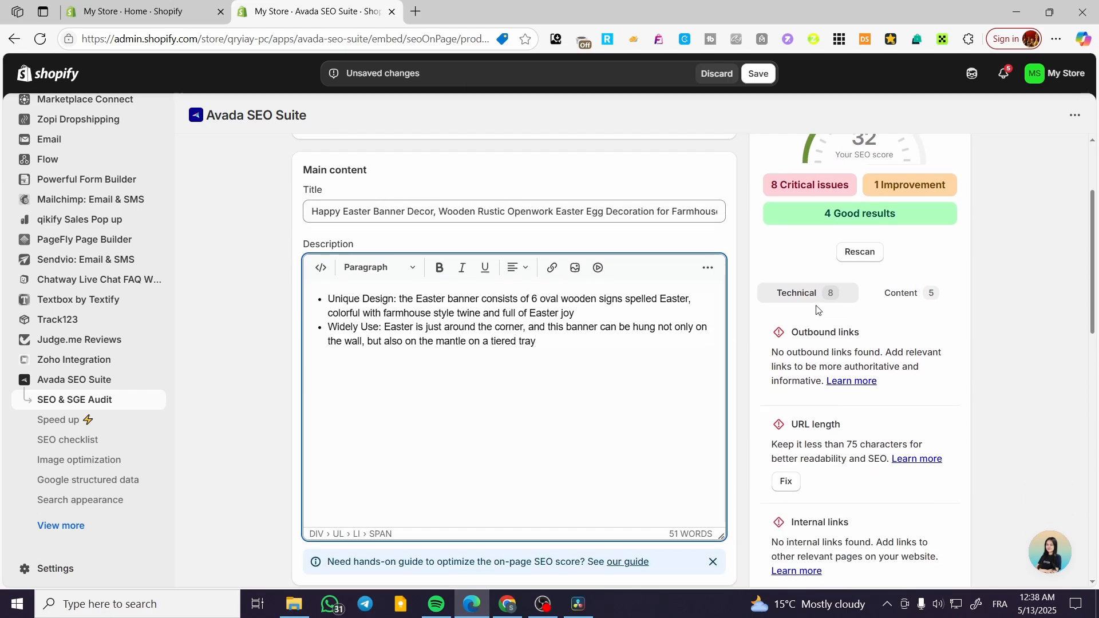
Show the product's Content audit results and read the text length, main keyword, FAQs optimization and sentence length issues.
left_click(914, 295)
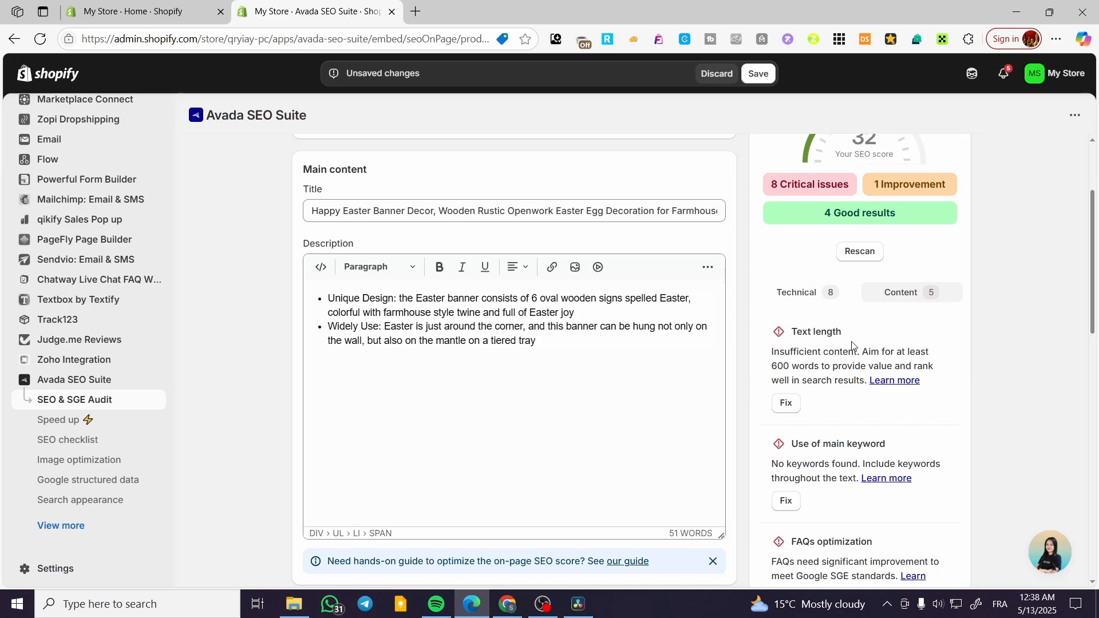
scroll(836, 360, "down", 1)
scroll(882, 381, "down", 1)
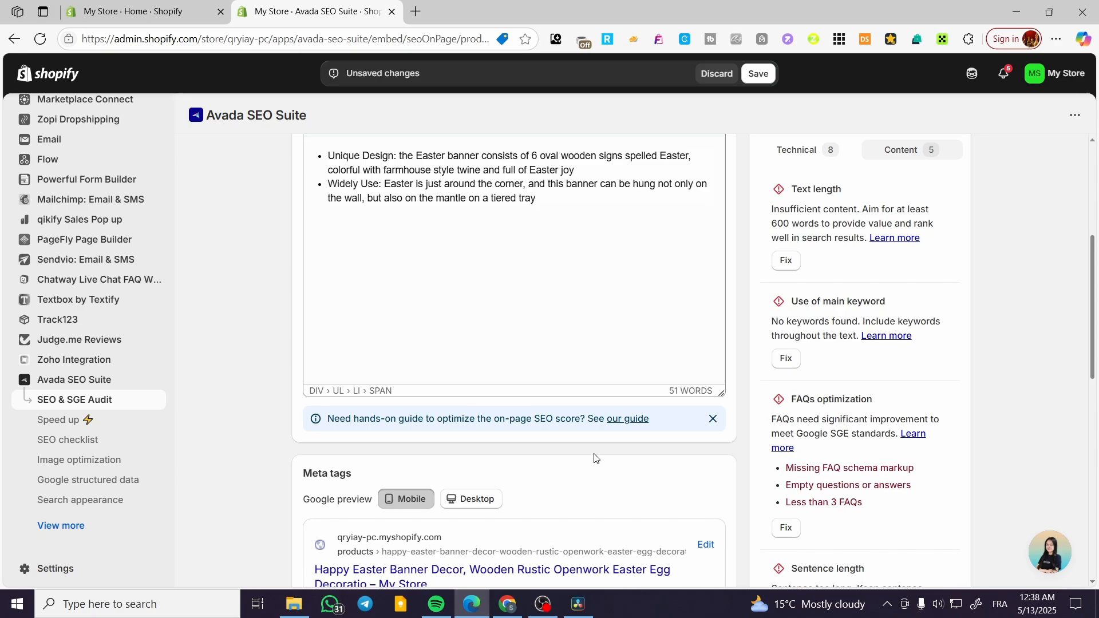
scroll(813, 435, "down", 1)
left_click_drag(825, 399, 920, 401)
left_click(863, 425)
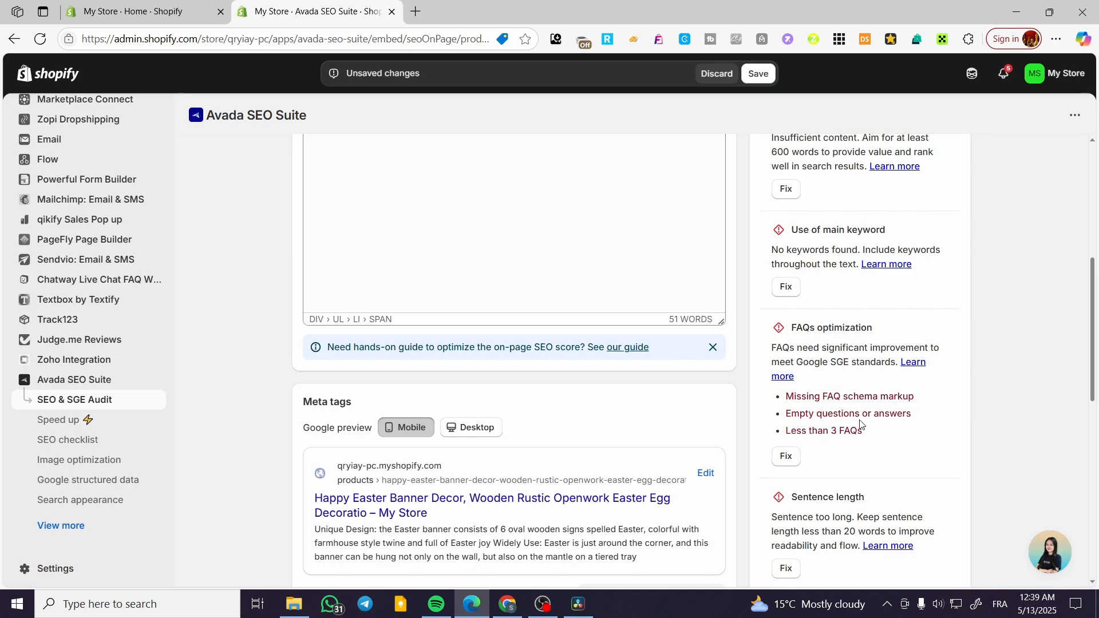
scroll(847, 428, "down", 1)
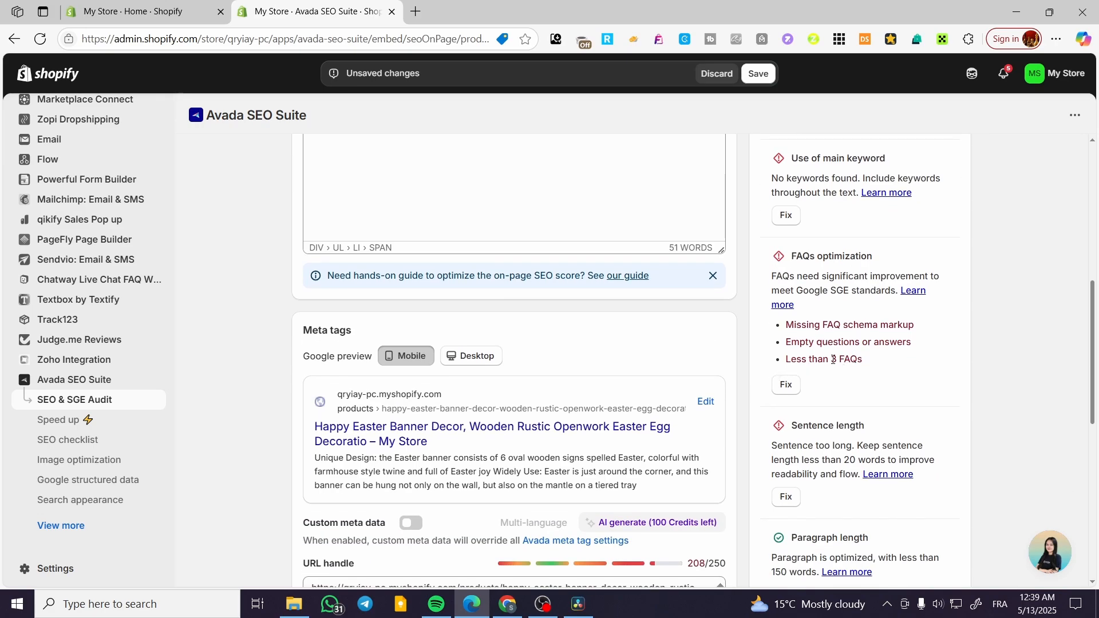
left_click_drag(833, 359, 877, 375)
left_click(870, 393)
scroll(445, 356, "up", 6)
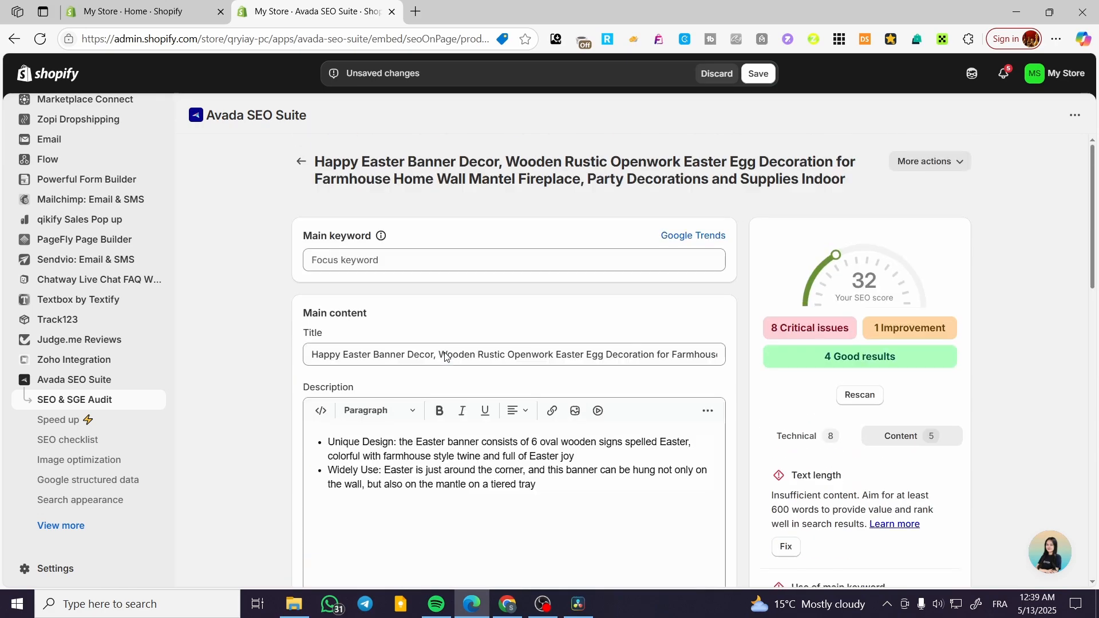
Examine the product's URL analysis, Google preview and description, returning to the start of the product page.
scroll(445, 356, "down", 10)
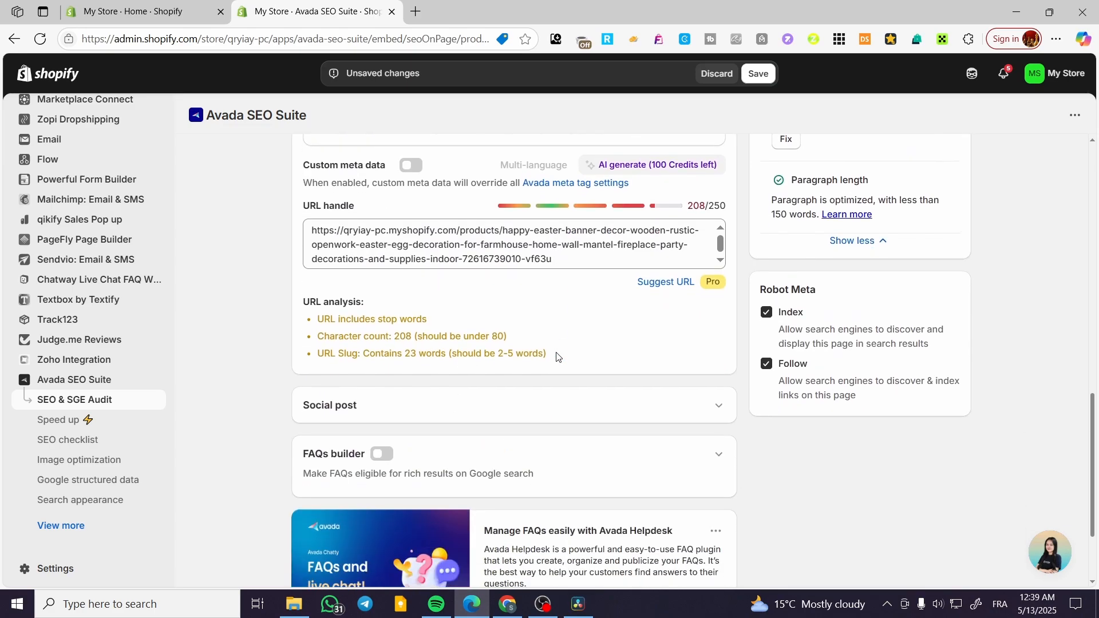
scroll(375, 326, "up", 3)
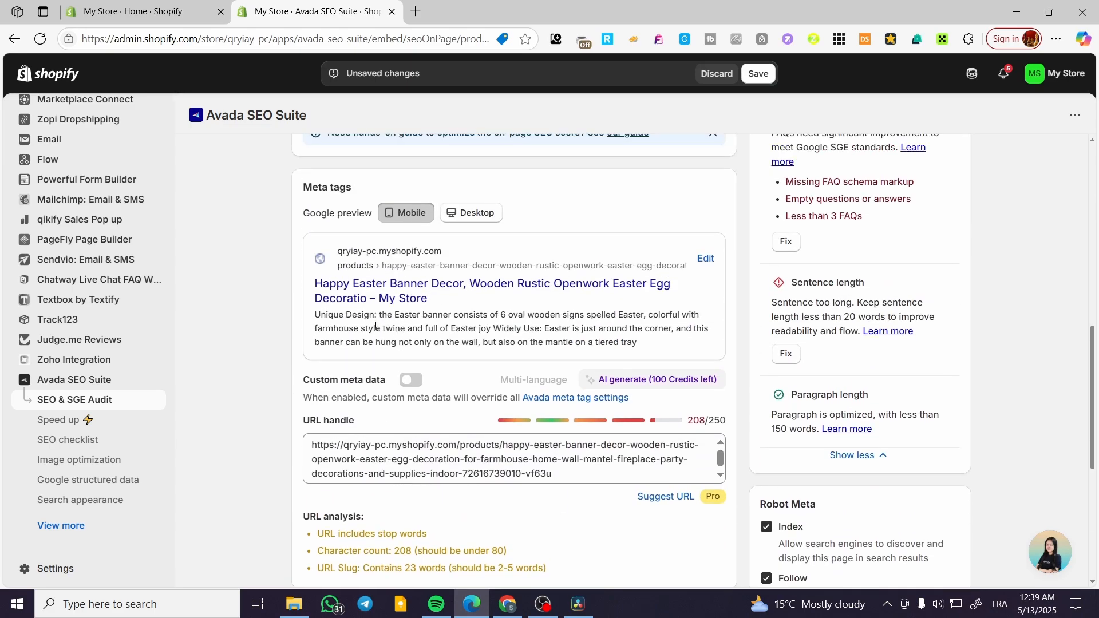
scroll(648, 212, "up", 2)
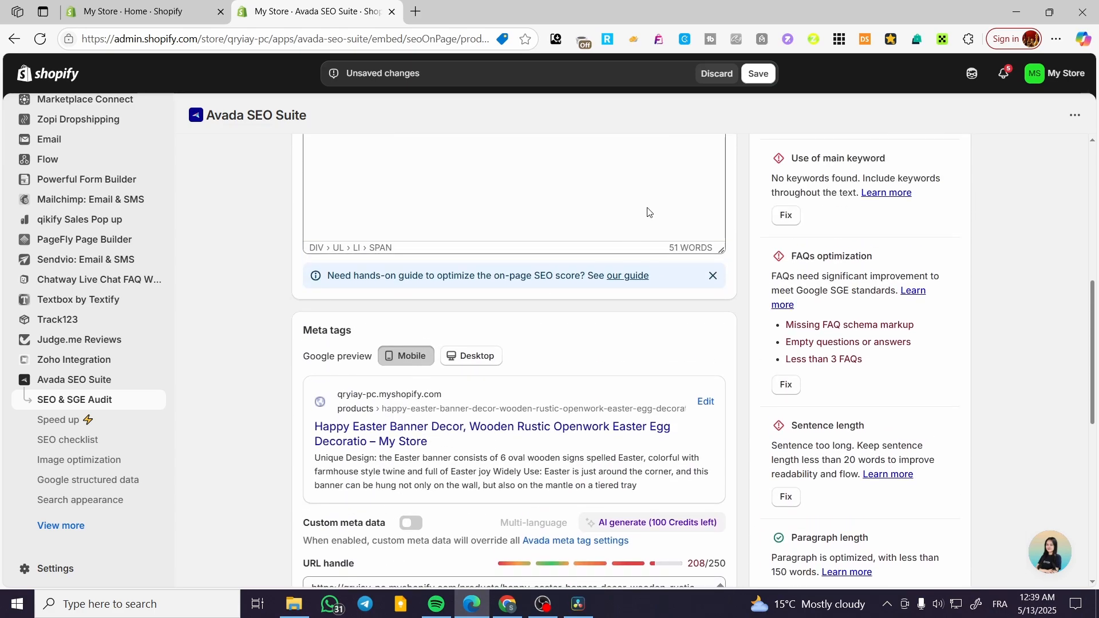
scroll(540, 269, "up", 4)
left_click(458, 342)
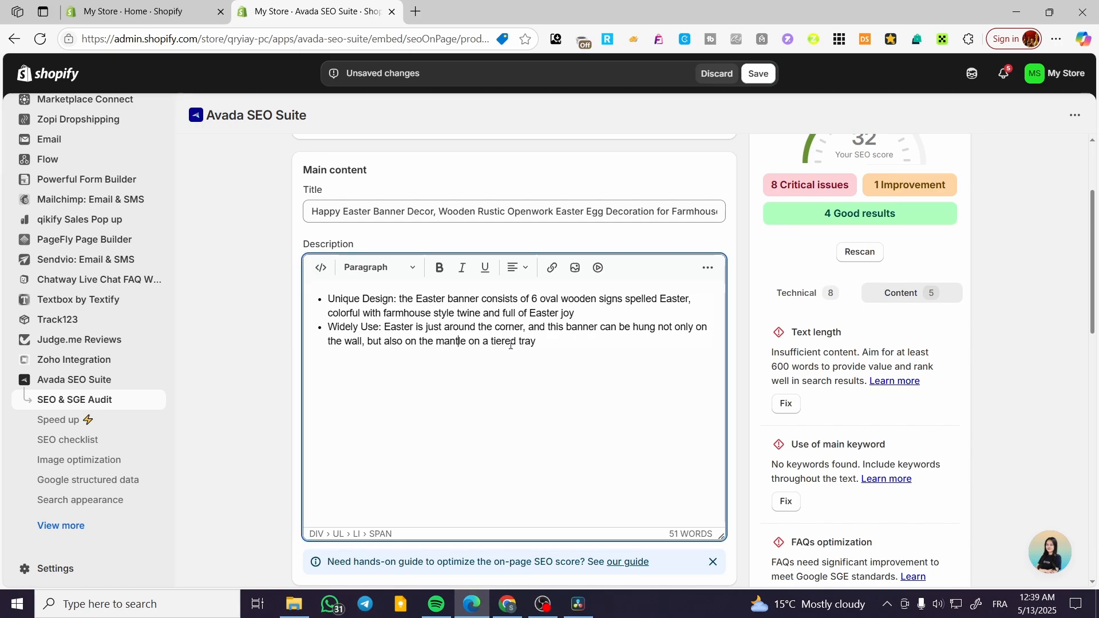
scroll(510, 341, "up", 2)
scroll(431, 334, "down", 2)
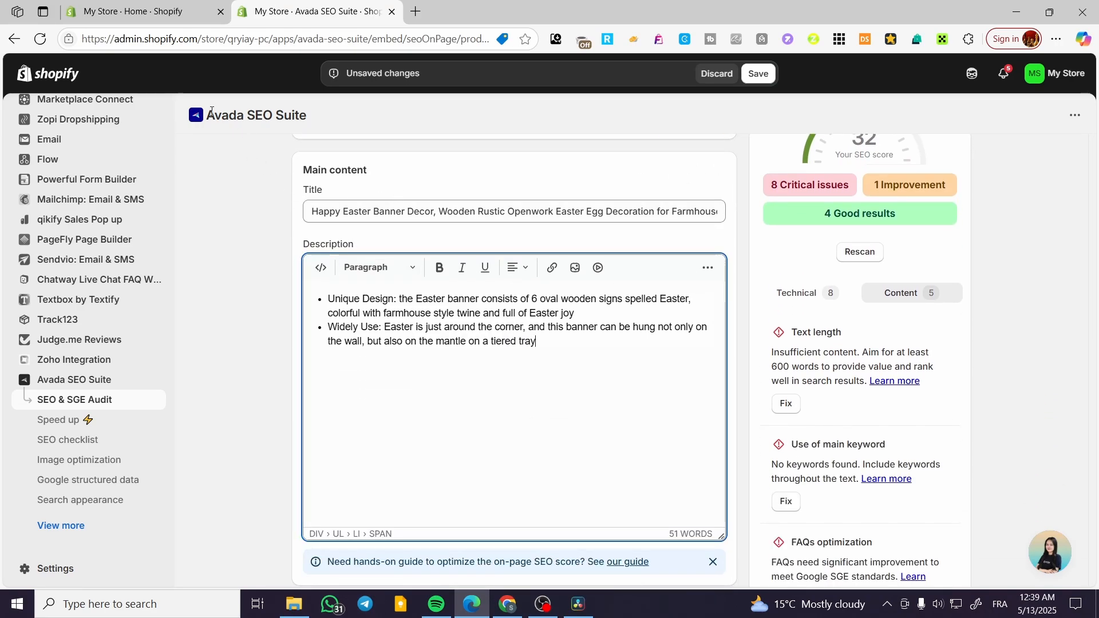
scroll(628, 338, "up", 3)
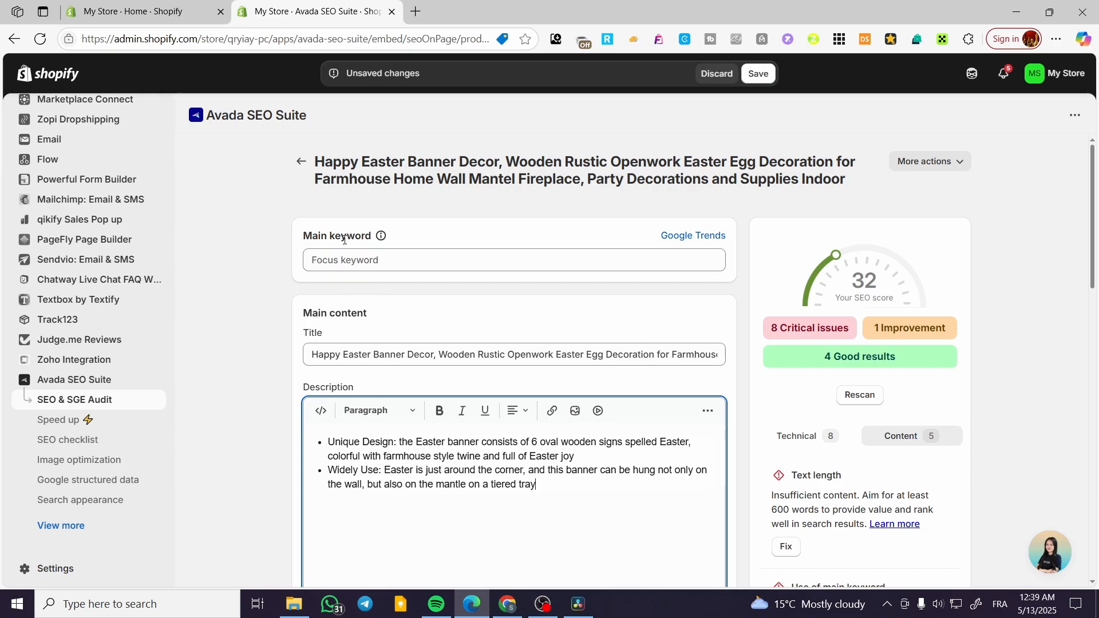
Focus the empty Main keyword field, open its Google Trends link in a separate tab, and close that tab again.
left_click(344, 265)
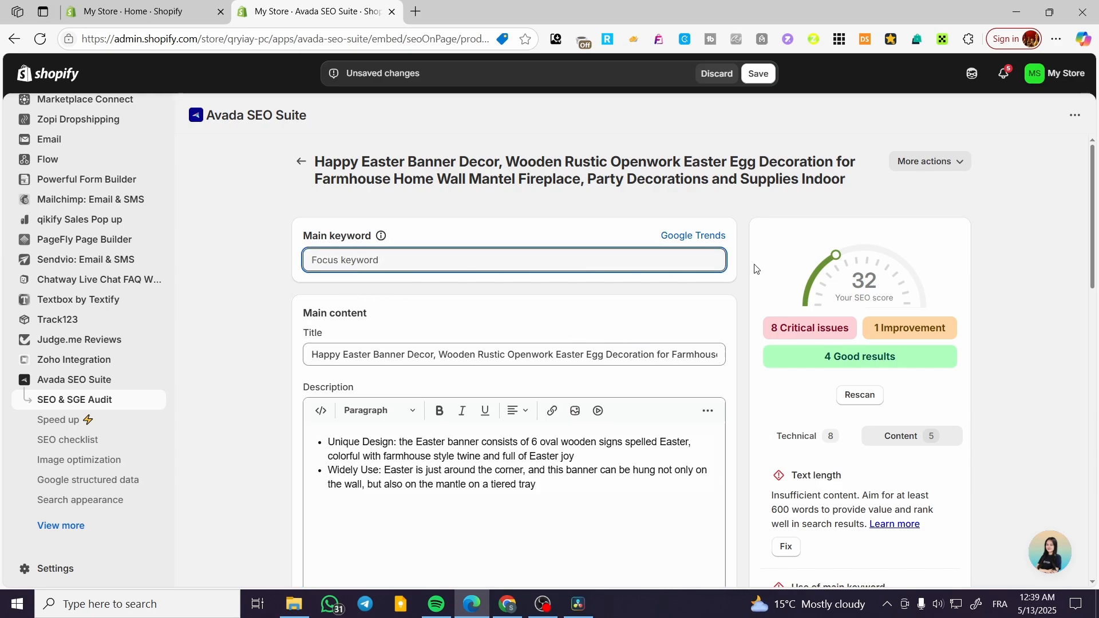
right_click(707, 241)
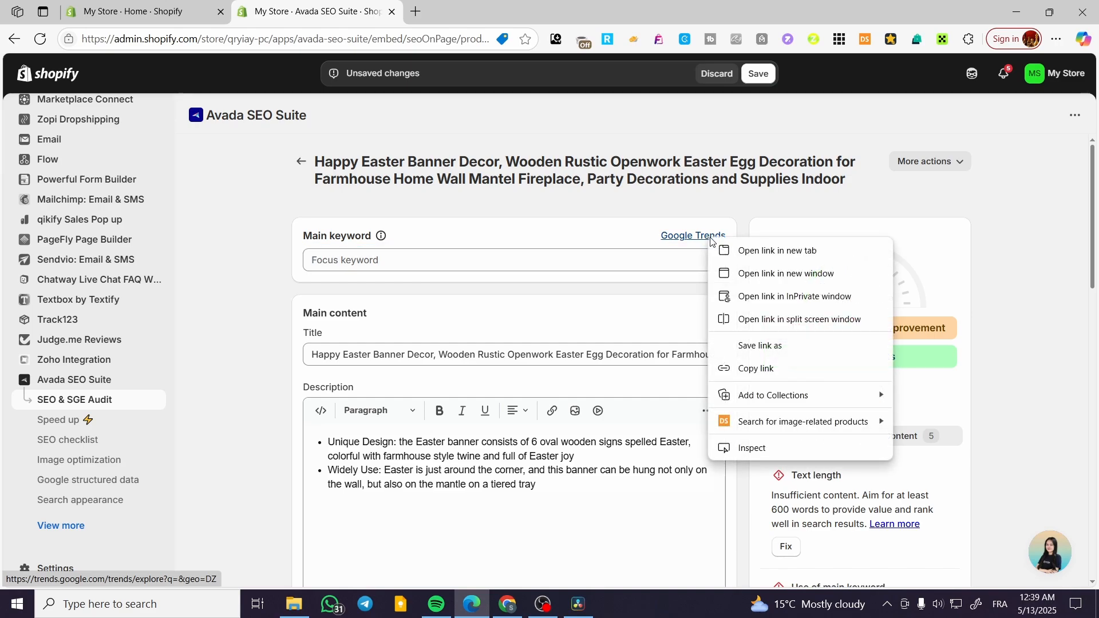
left_click(739, 249)
left_click(547, 13)
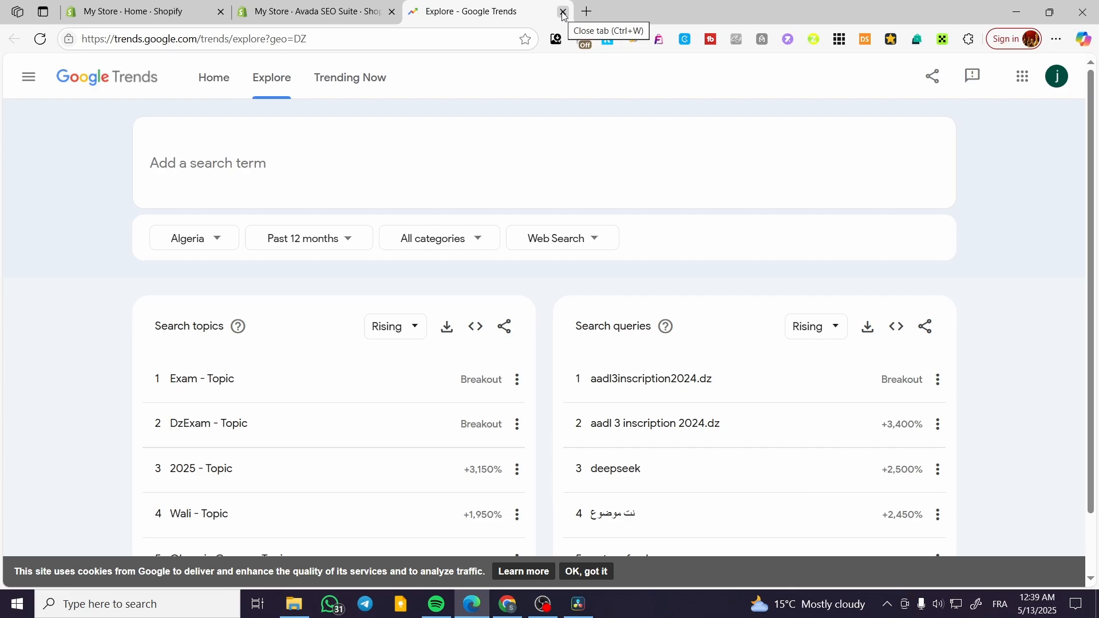
left_click(564, 12)
Shorten the product's URL handle to happy-easter-banner-decor-wooden-rustic-openwork-easter-egg-decoration.
scroll(655, 307, "down", 5)
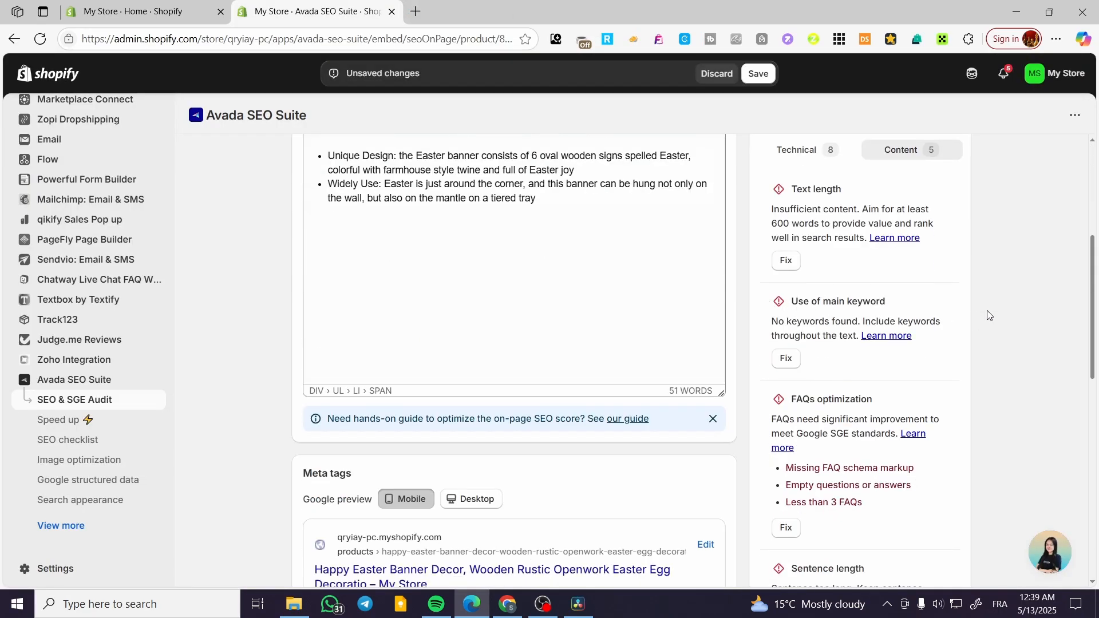
scroll(560, 283, "down", 5)
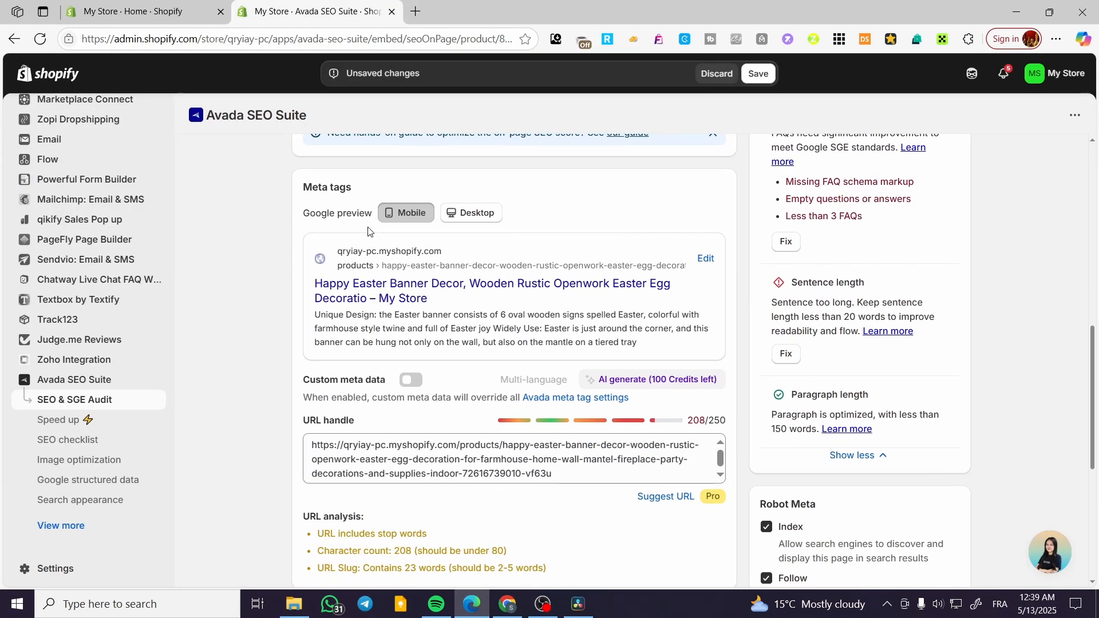
scroll(454, 279, "down", 3)
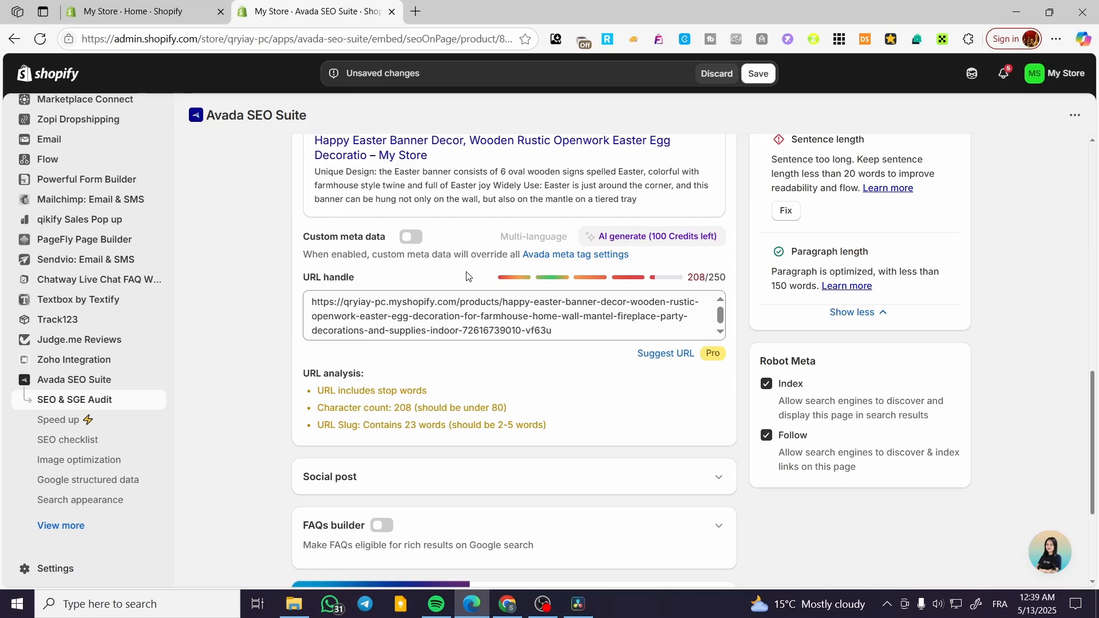
scroll(524, 318, "up", 3)
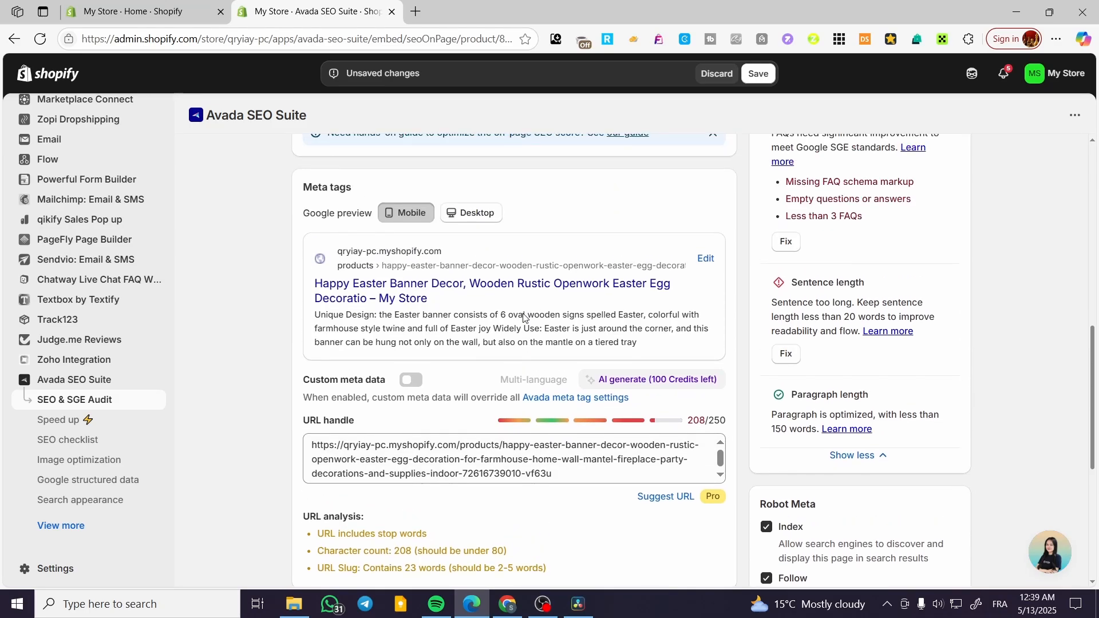
scroll(523, 318, "down", 3)
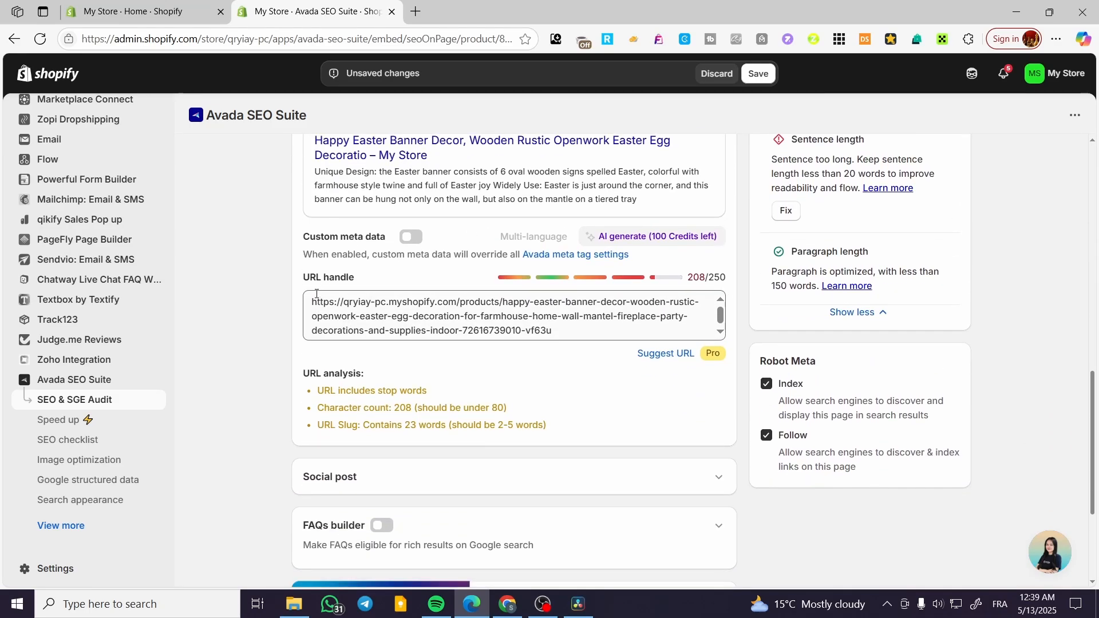
left_click_drag(553, 331, 461, 317)
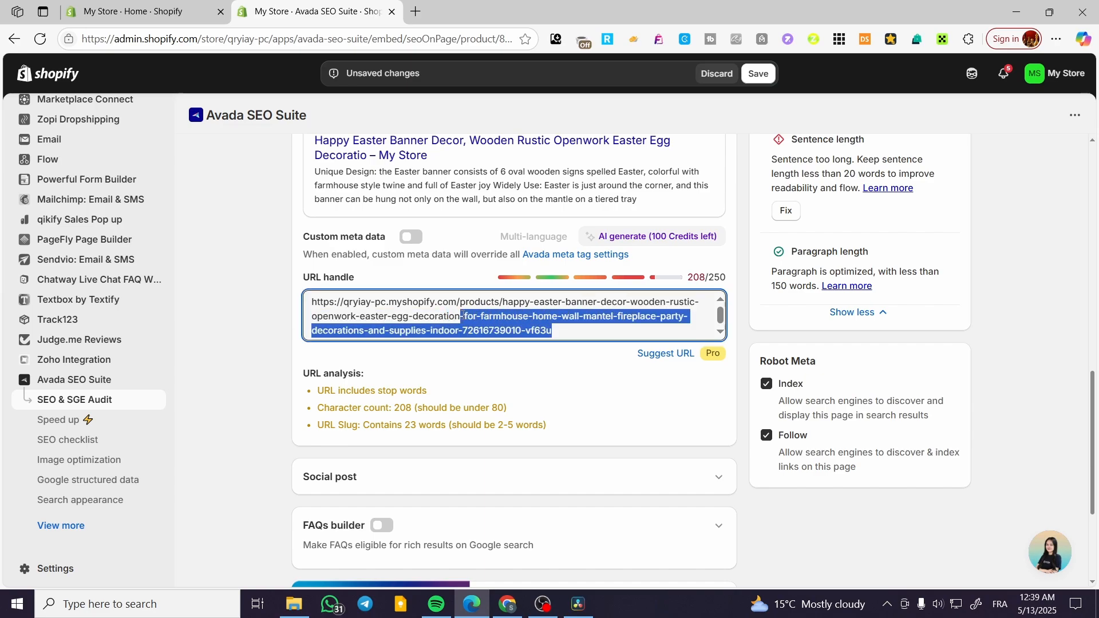
key("BackSpace")
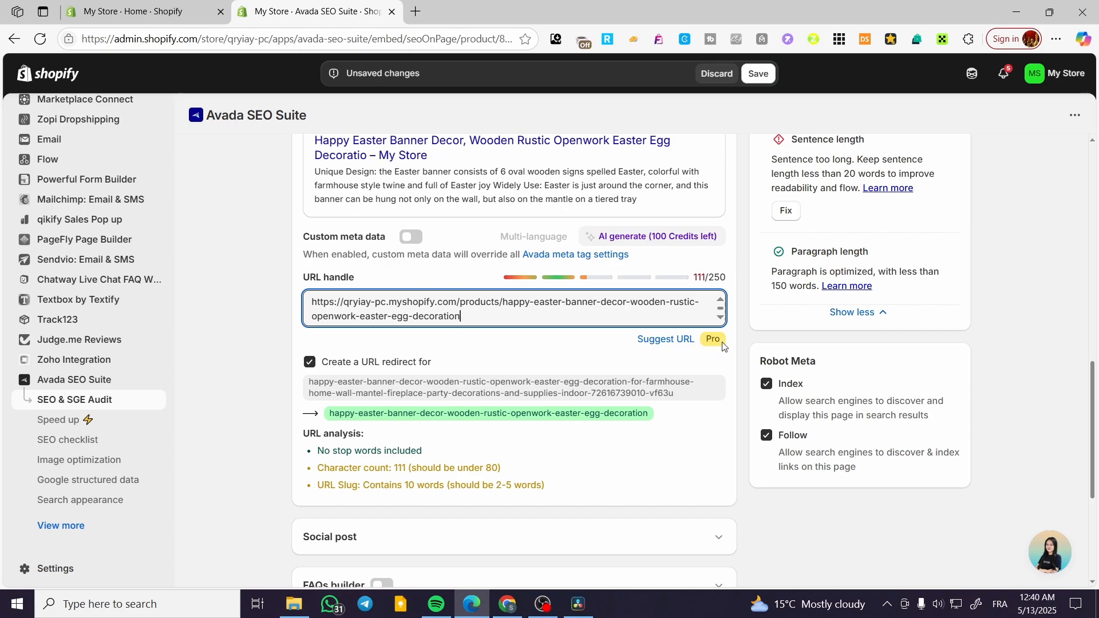
Enable custom meta data for the product and review its meta title and meta description fields.
scroll(424, 252, "up", 1)
scroll(425, 252, "up", 1)
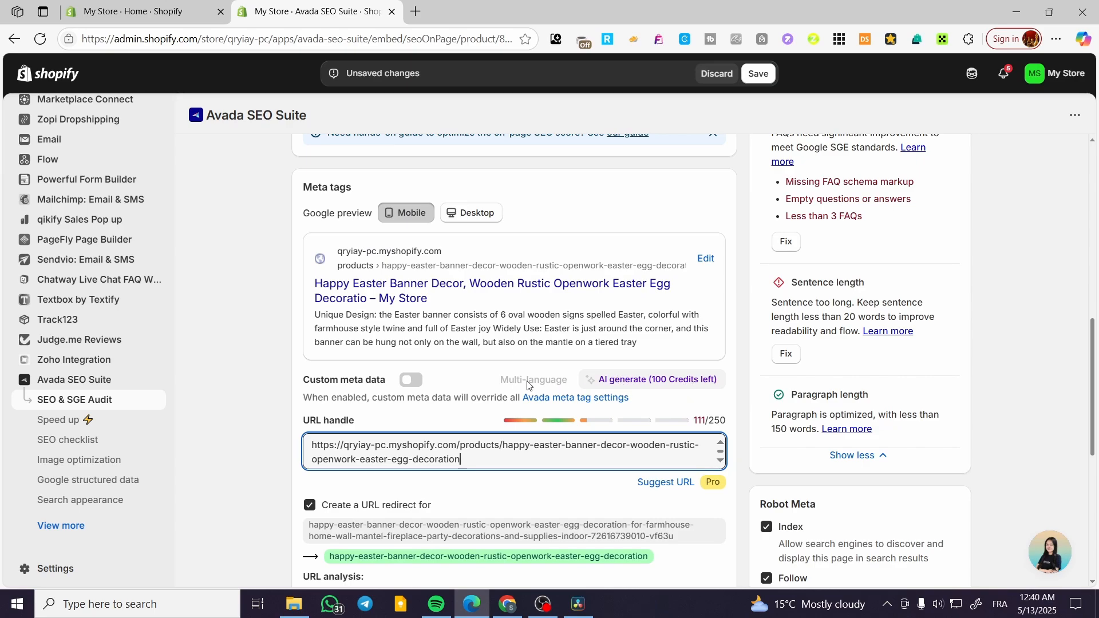
left_click(406, 381)
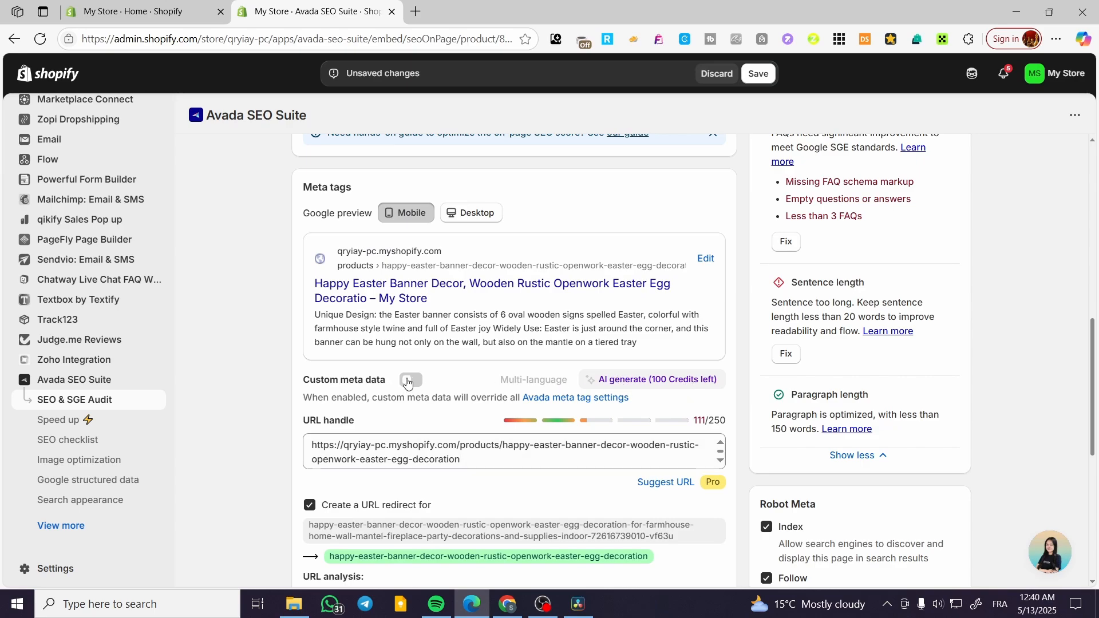
scroll(394, 434, "down", 1)
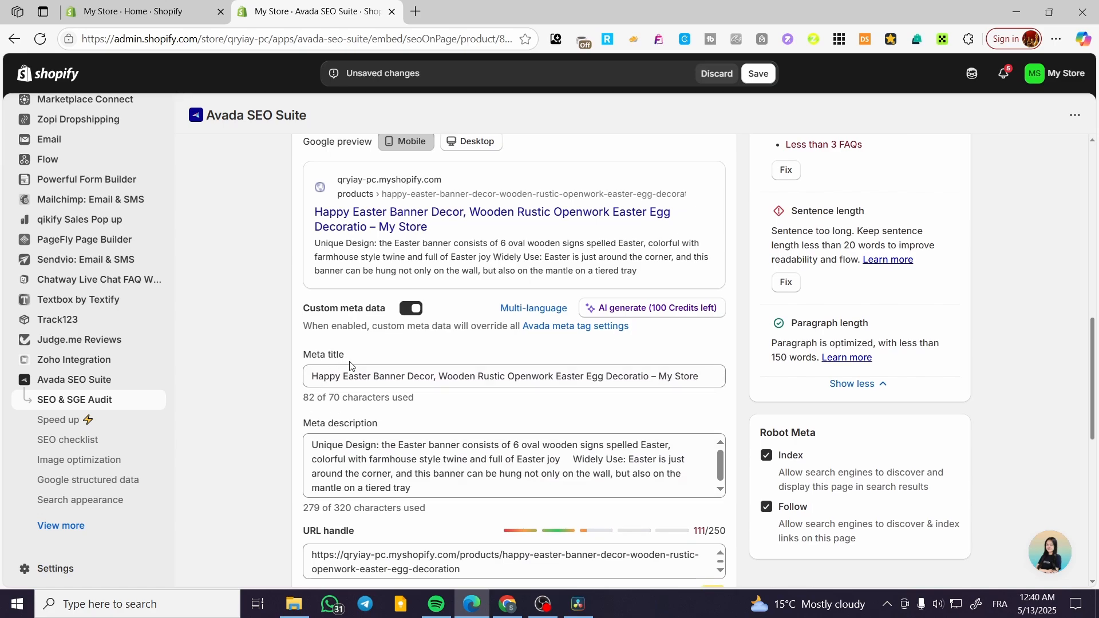
scroll(497, 436, "down", 1)
scroll(496, 436, "down", 1)
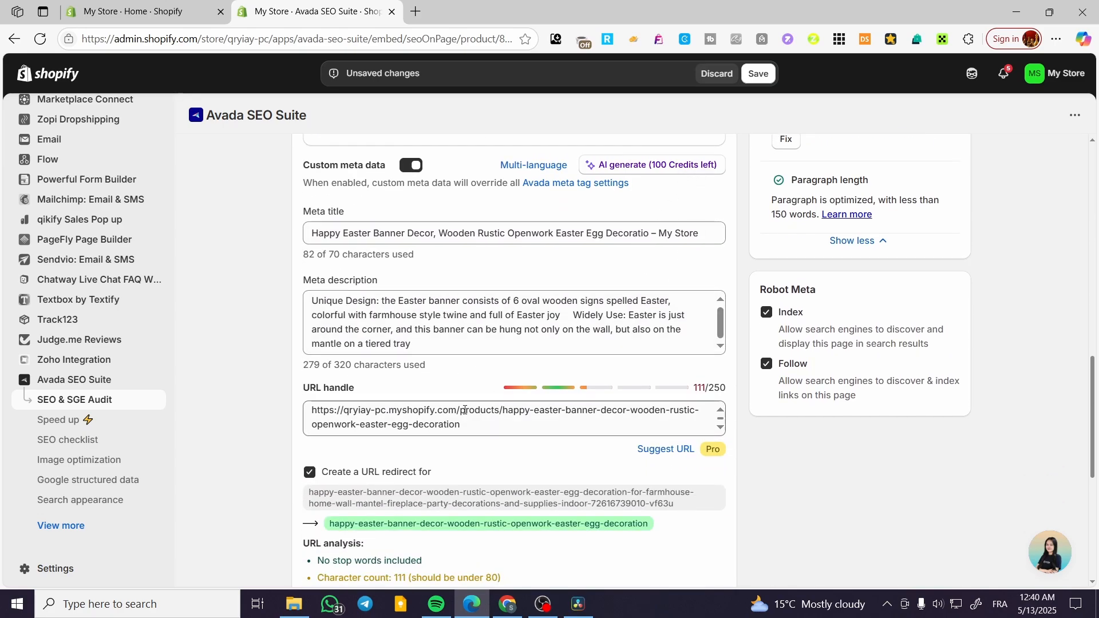
Reduce the gap between "Easter joy" and "Widely Use" in the product's meta description to a single space.
scroll(465, 384, "down", 1)
scroll(581, 425, "up", 2)
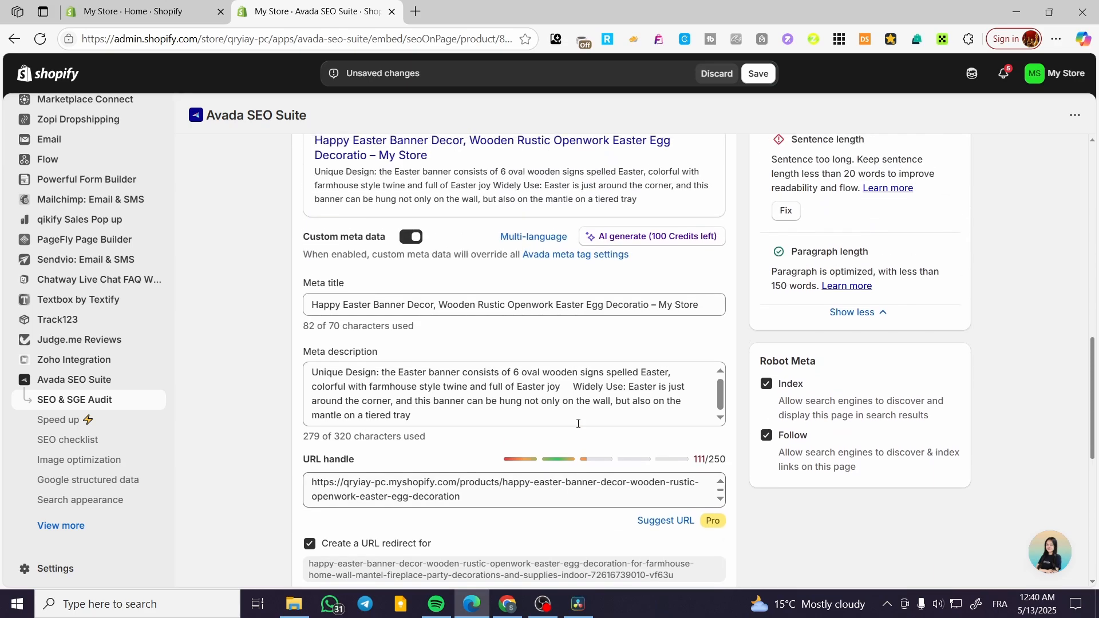
left_click_drag(570, 388, 560, 388)
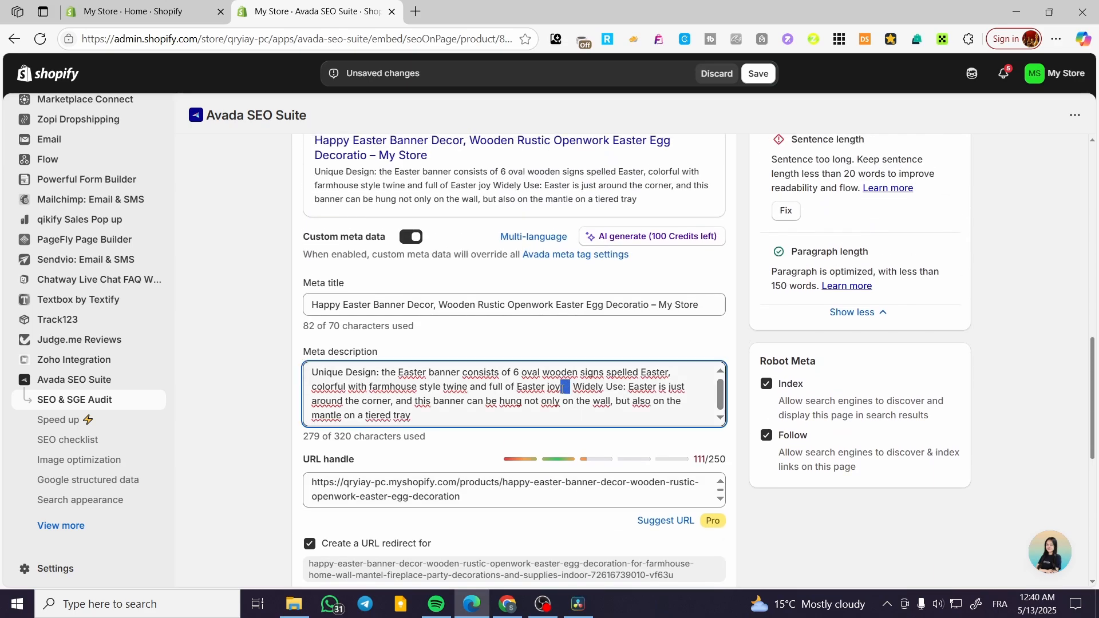
key("BackSpace")
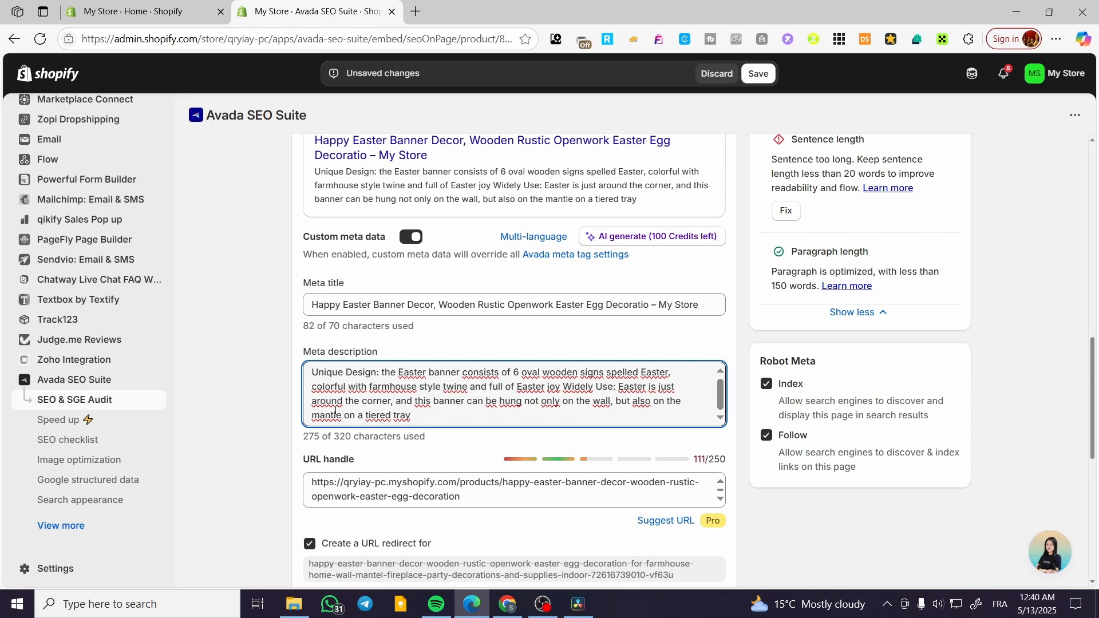
Check the product's URL redirect and remaining sections, rescan its SEO score, and save the changes.
scroll(264, 322, "down", 6)
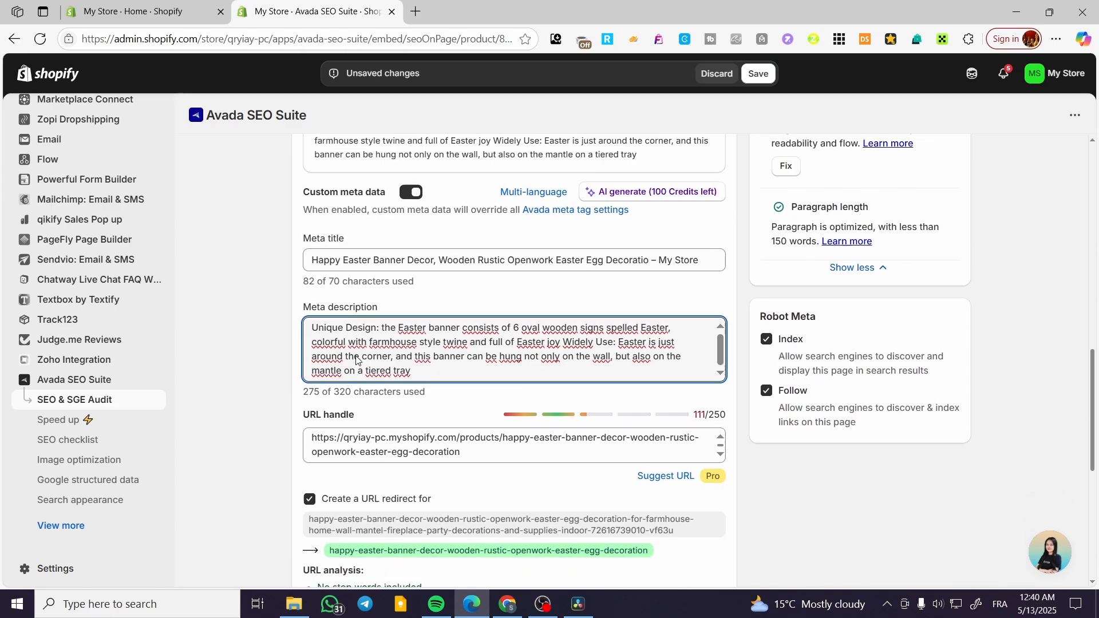
scroll(329, 343, "up", 1)
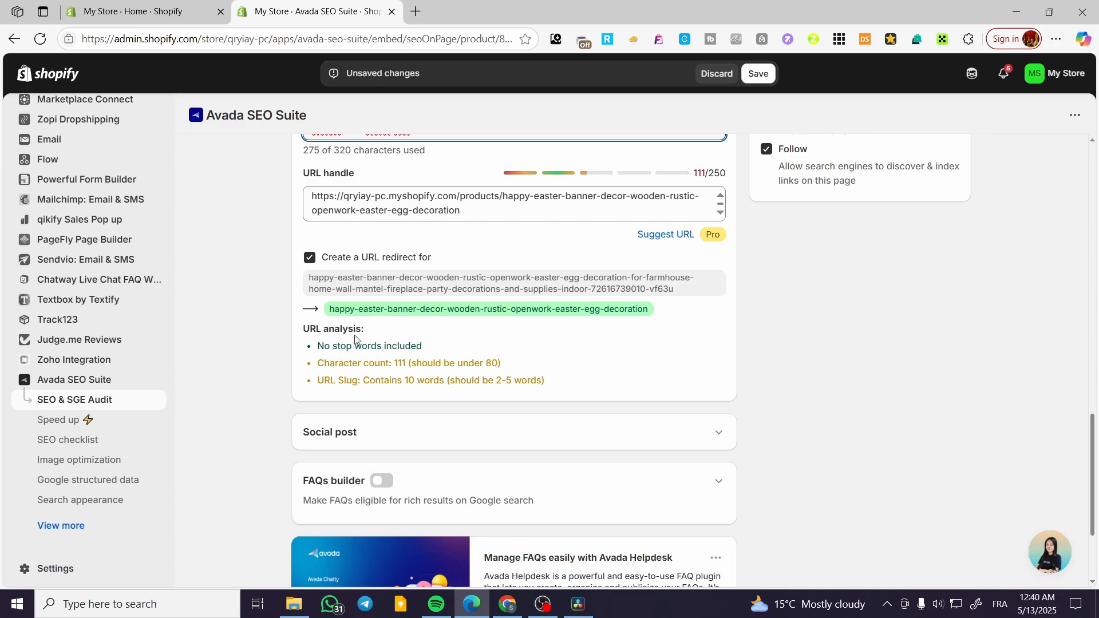
mouse_move(360, 262)
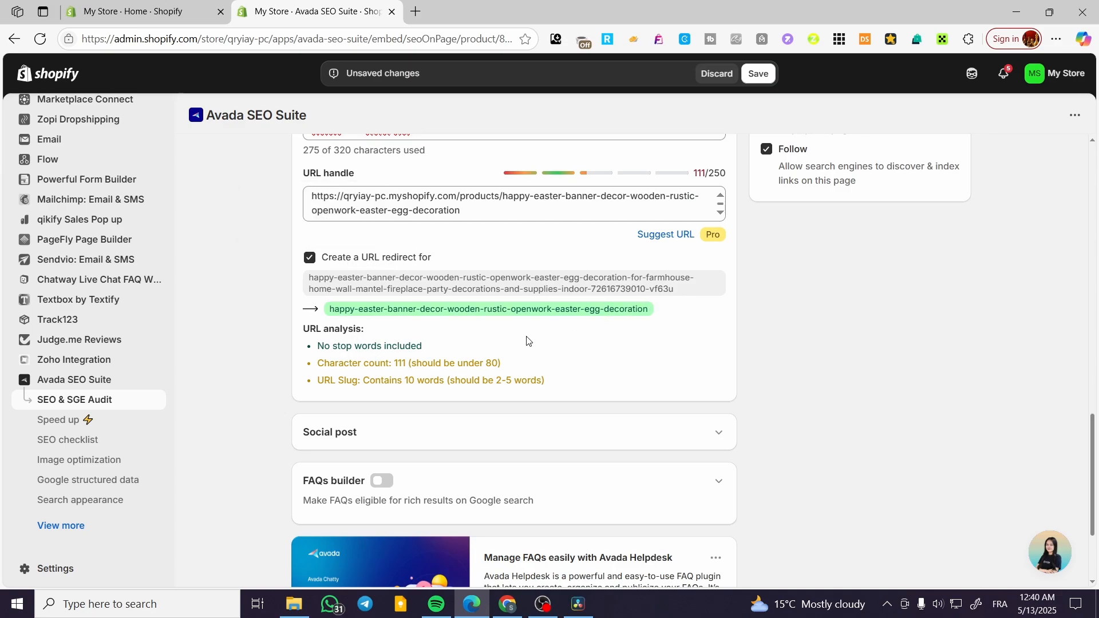
scroll(290, 425, "down", 1)
scroll(281, 408, "down", 2)
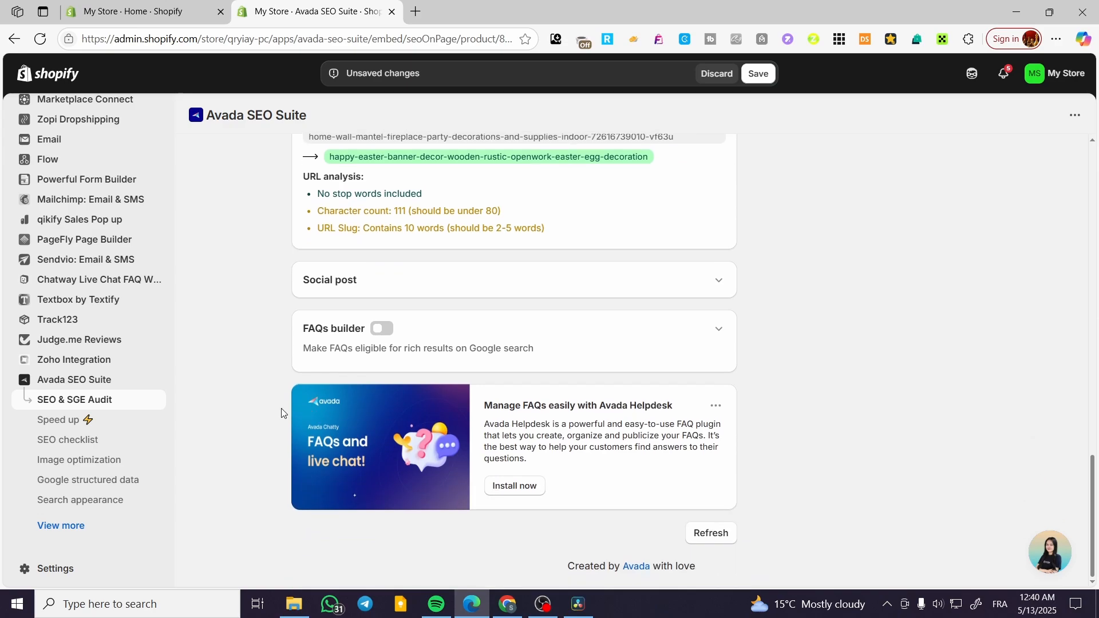
scroll(541, 462, "up", 10)
scroll(540, 462, "up", 15)
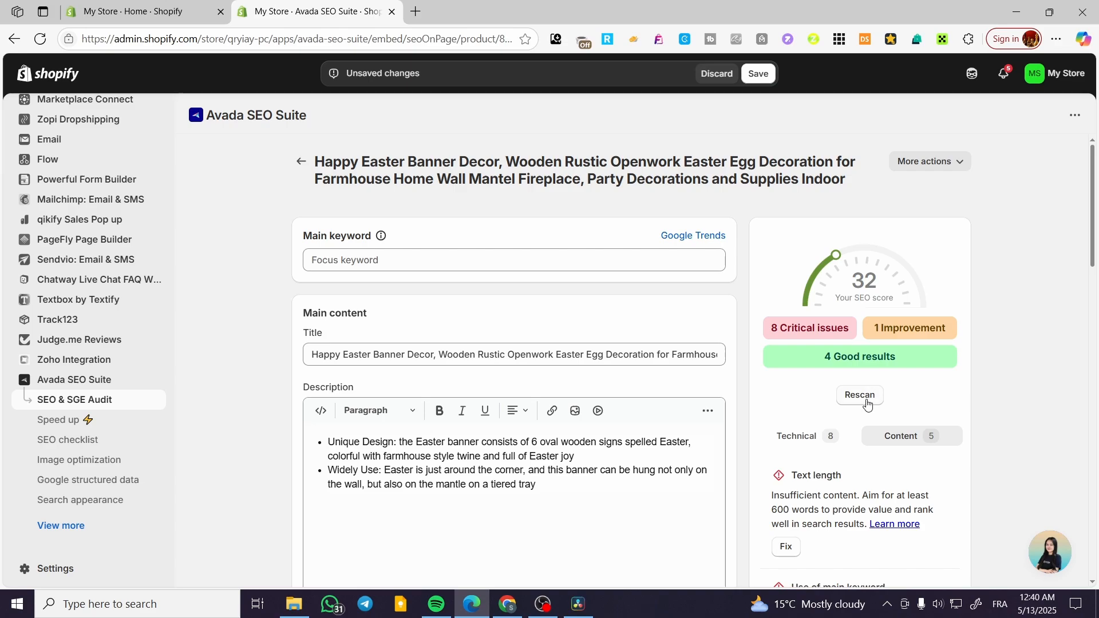
left_click(873, 400)
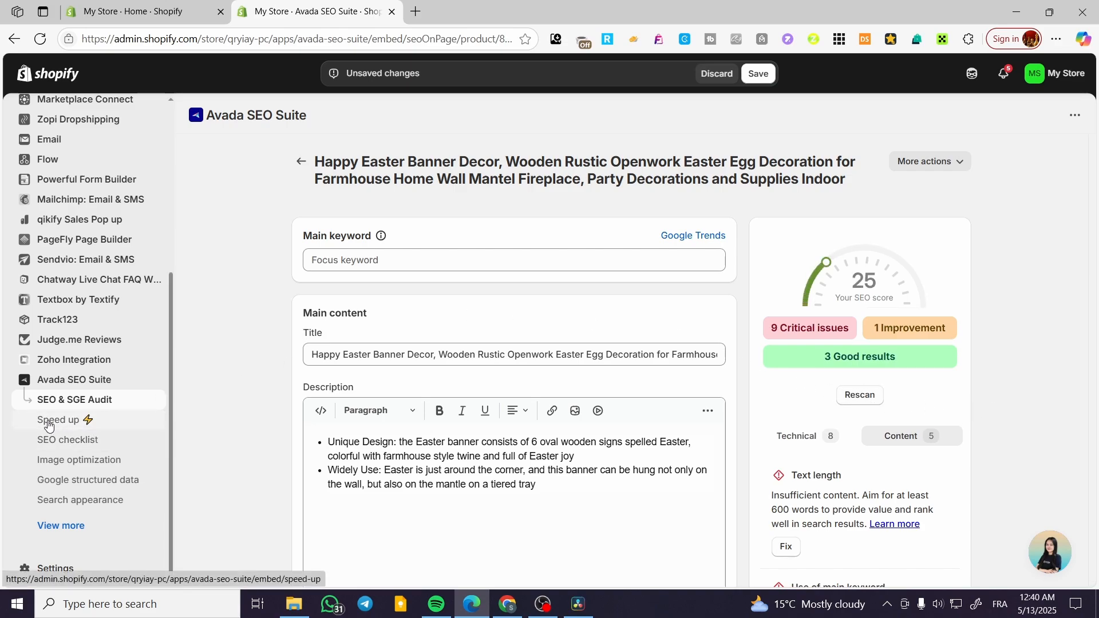
left_click(755, 73)
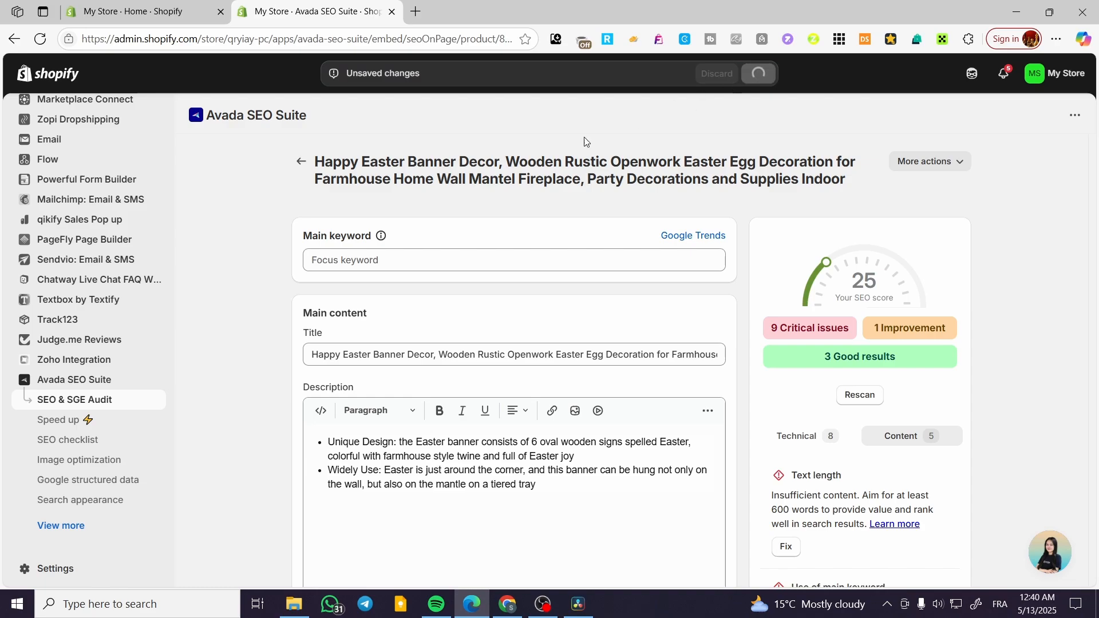
Review the Speed up page's web performance, modes and running tasks, and open the SEO checklist.
left_click(75, 422)
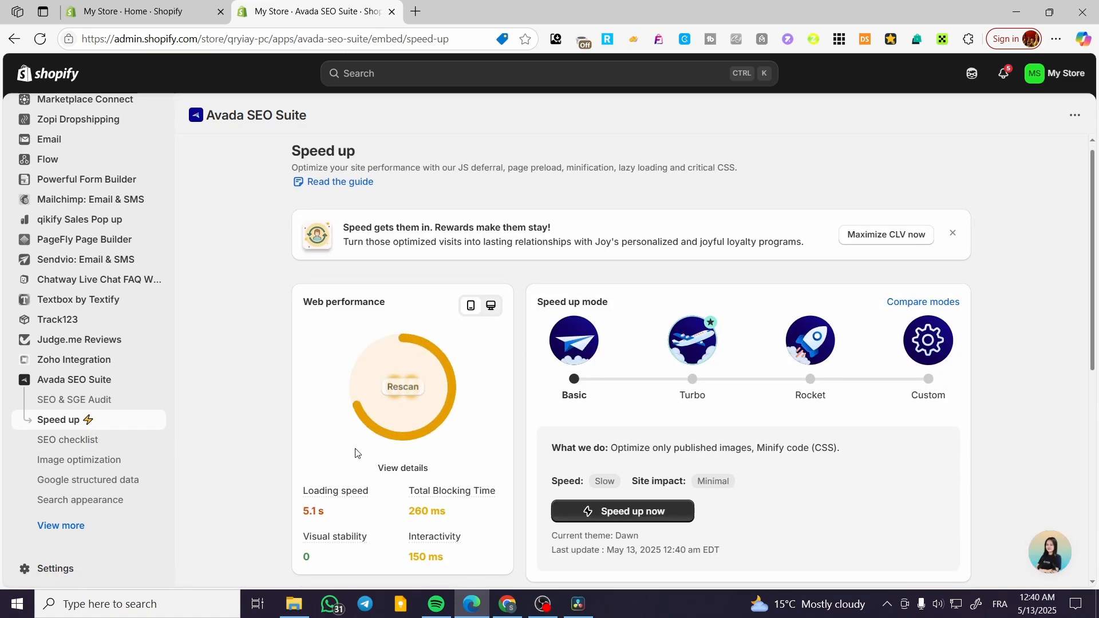
scroll(486, 447, "down", 2)
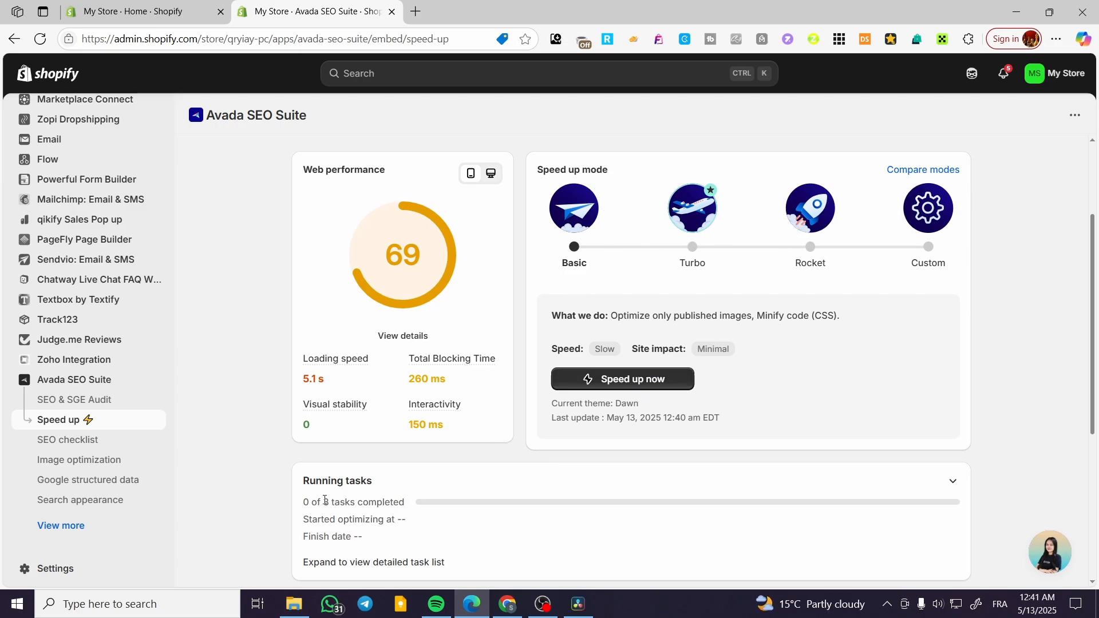
left_click(135, 442)
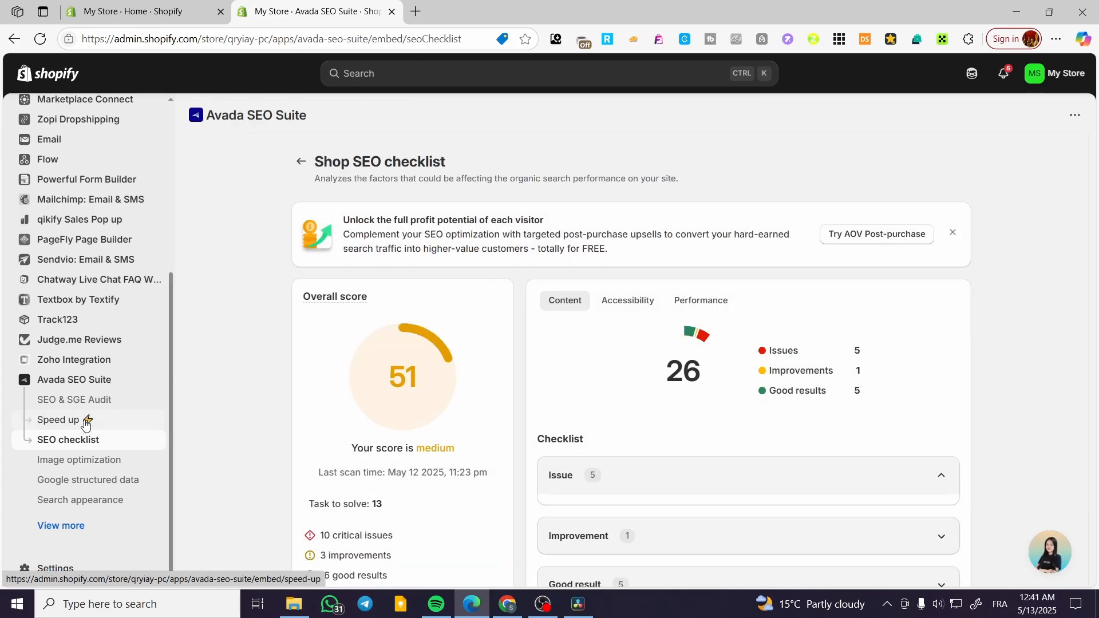
Open Image optimization and start optimizing the store's images with the existing settings.
left_click(79, 464)
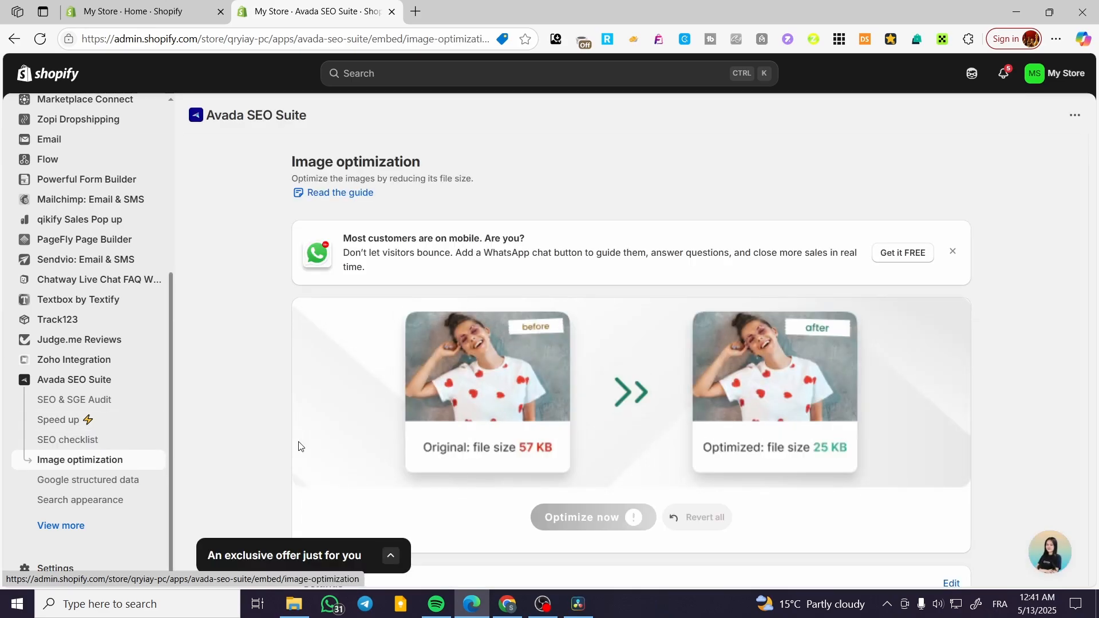
scroll(1031, 330, "down", 1)
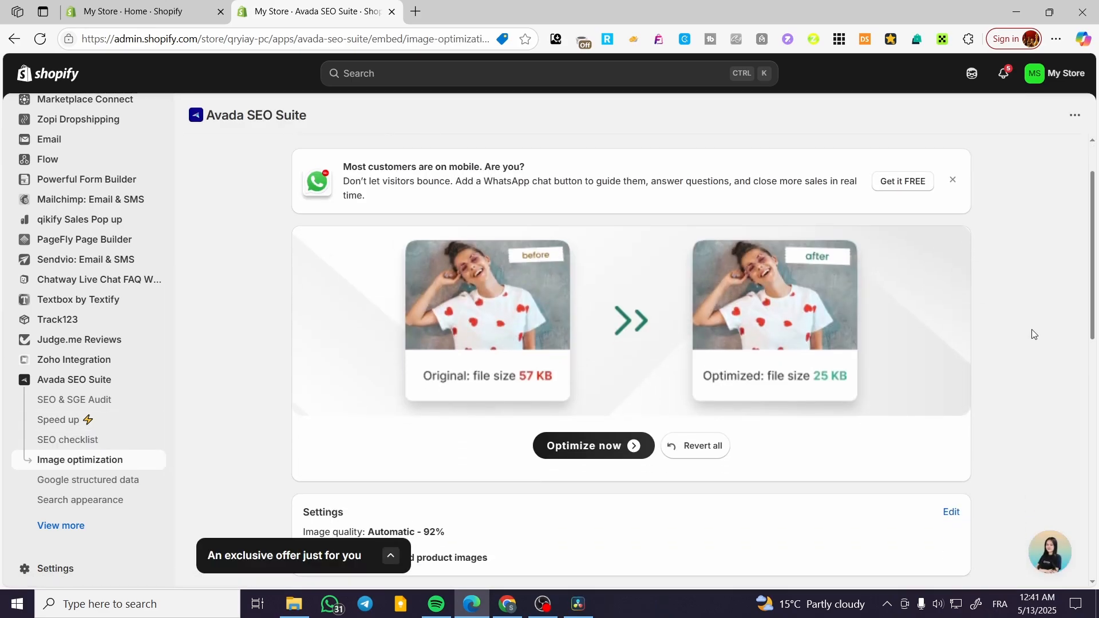
scroll(742, 367, "down", 1)
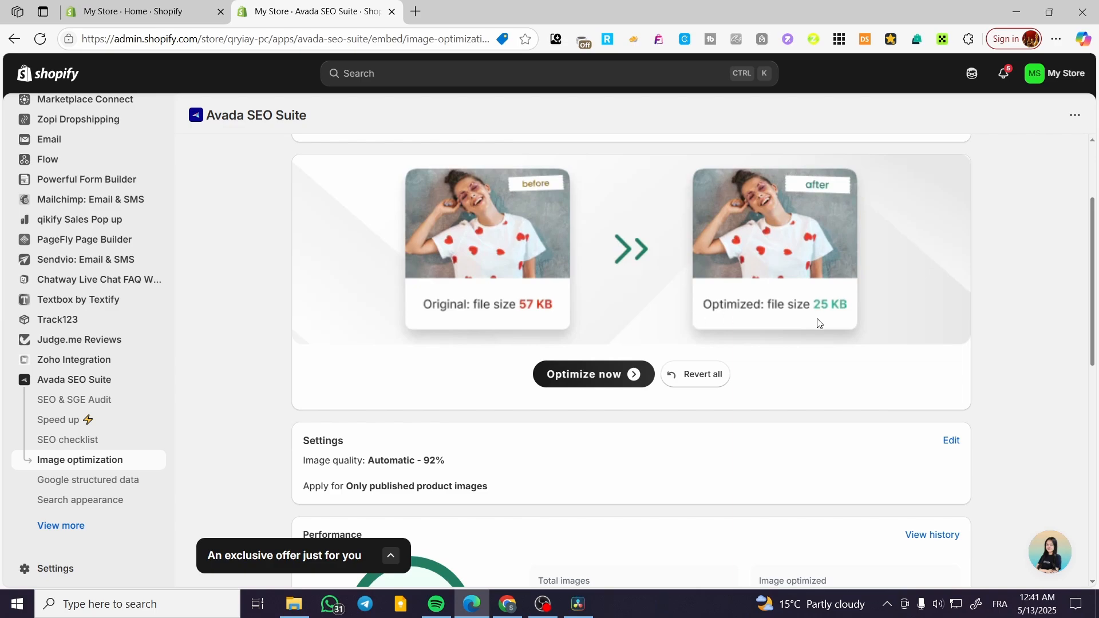
scroll(689, 338, "down", 1)
left_click(594, 308)
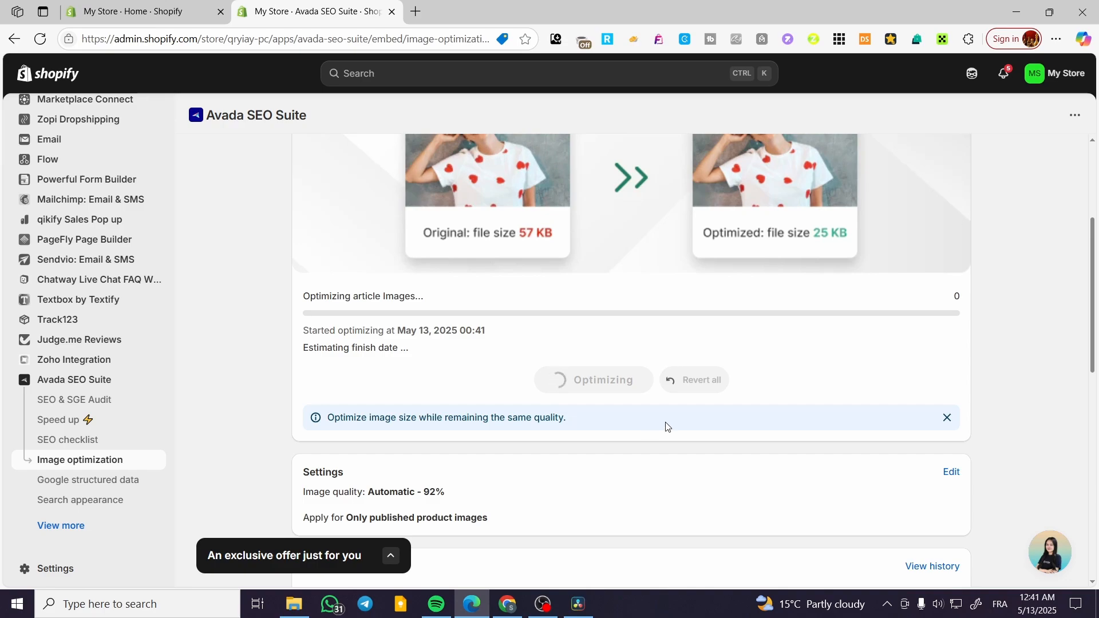
Review the image optimization progress, the same-quality note, the settings and the performance section.
scroll(658, 418, "up", 1)
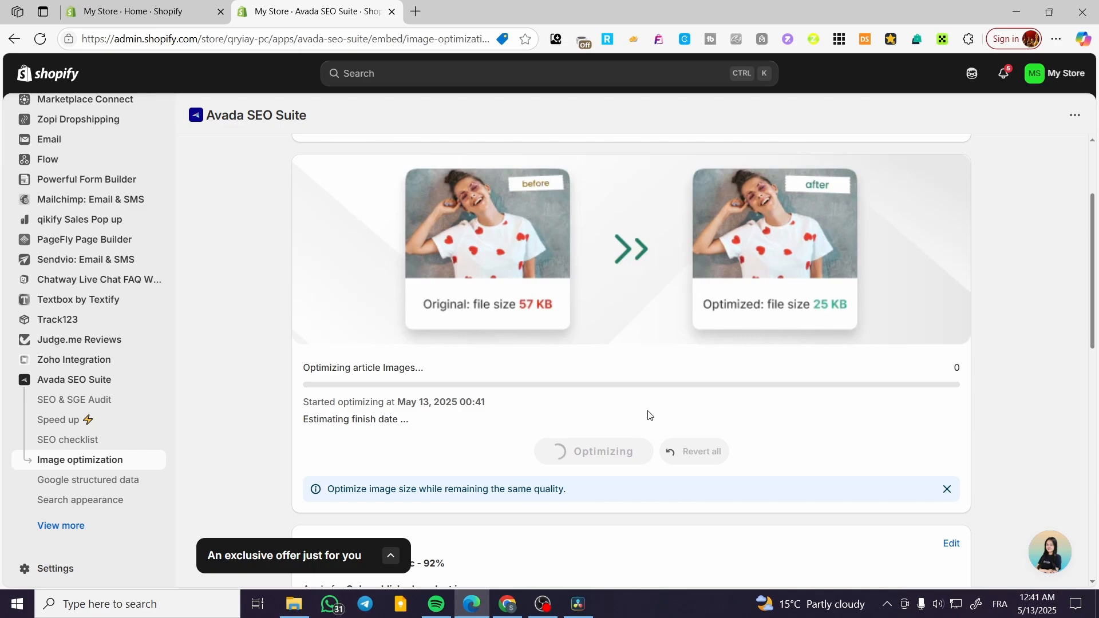
scroll(801, 358, "down", 3)
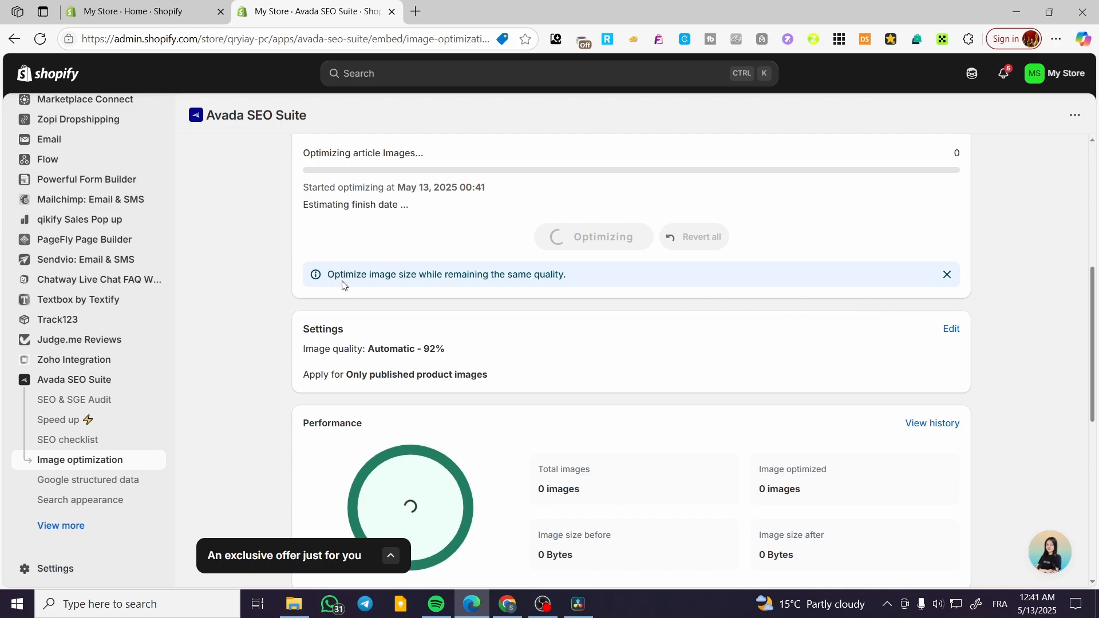
left_click_drag(328, 275, 563, 285)
left_click(252, 288)
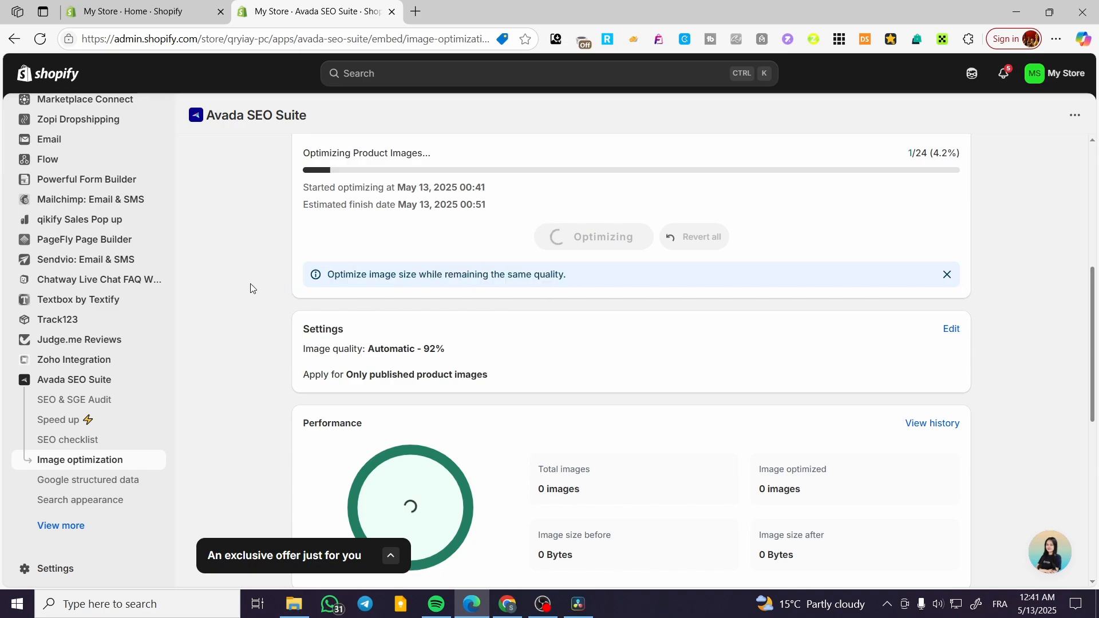
scroll(819, 334, "down", 3)
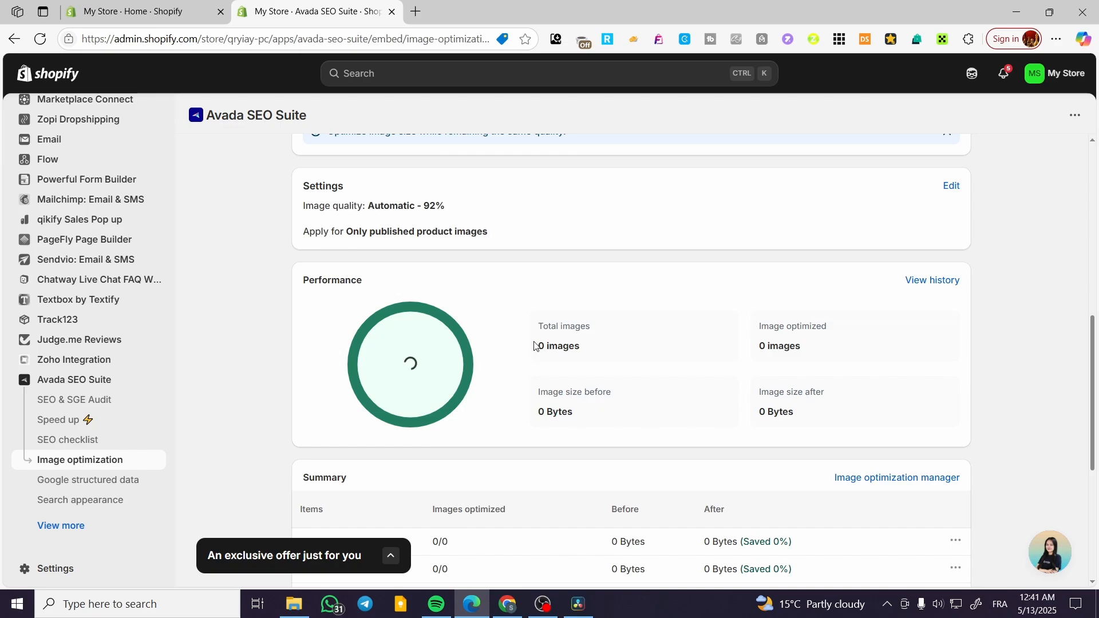
Open Google structured data and read through its General and Advance markup options.
left_click(105, 484)
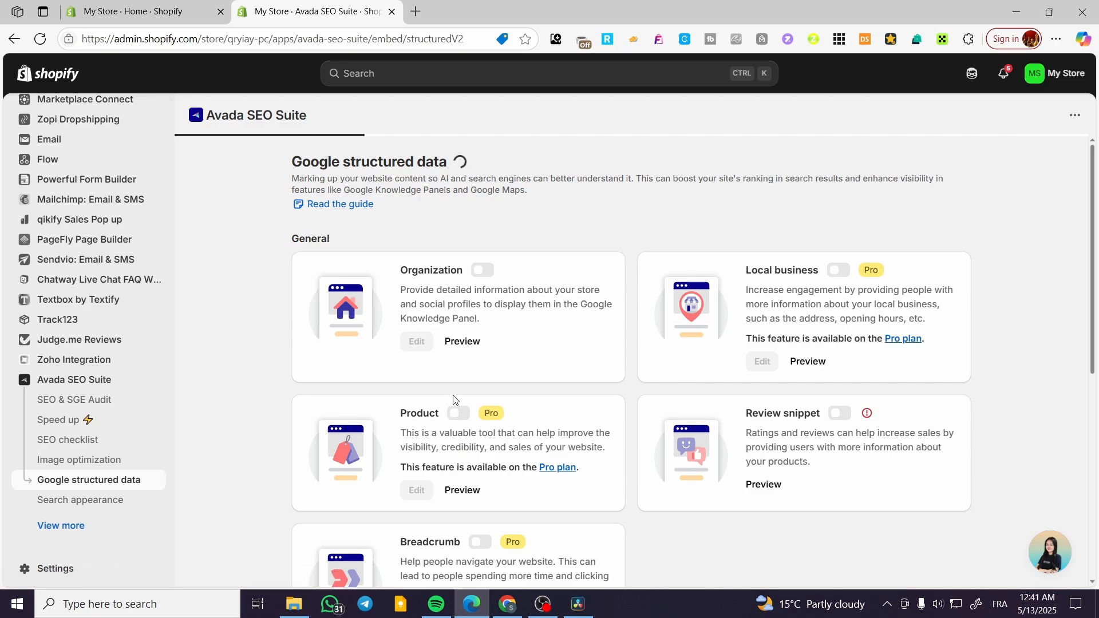
scroll(922, 295, "down", 1)
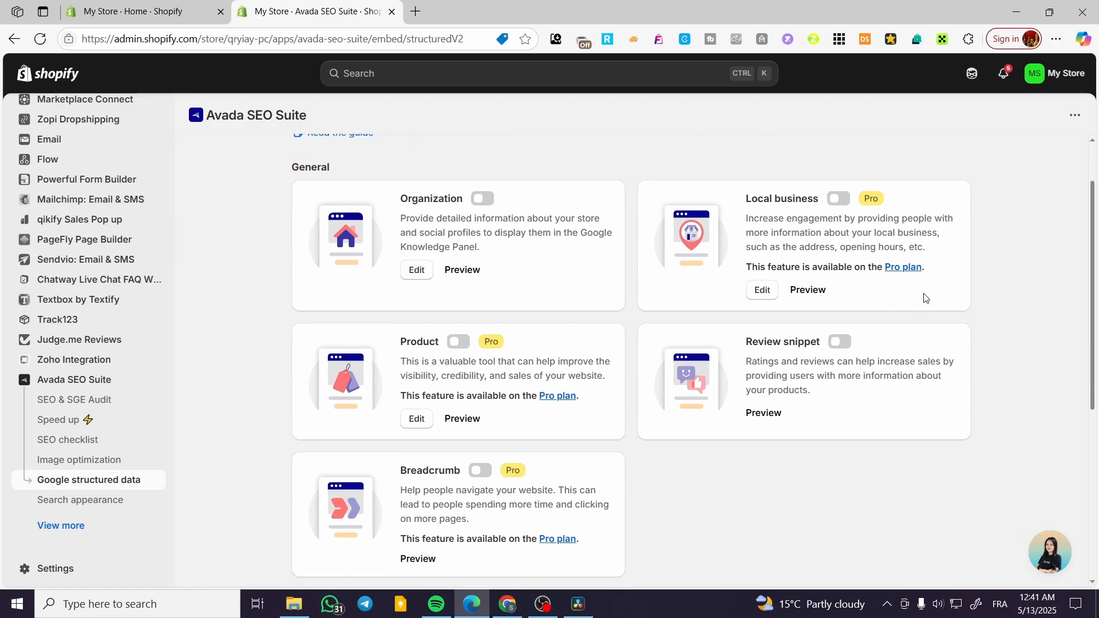
scroll(458, 368, "down", 3)
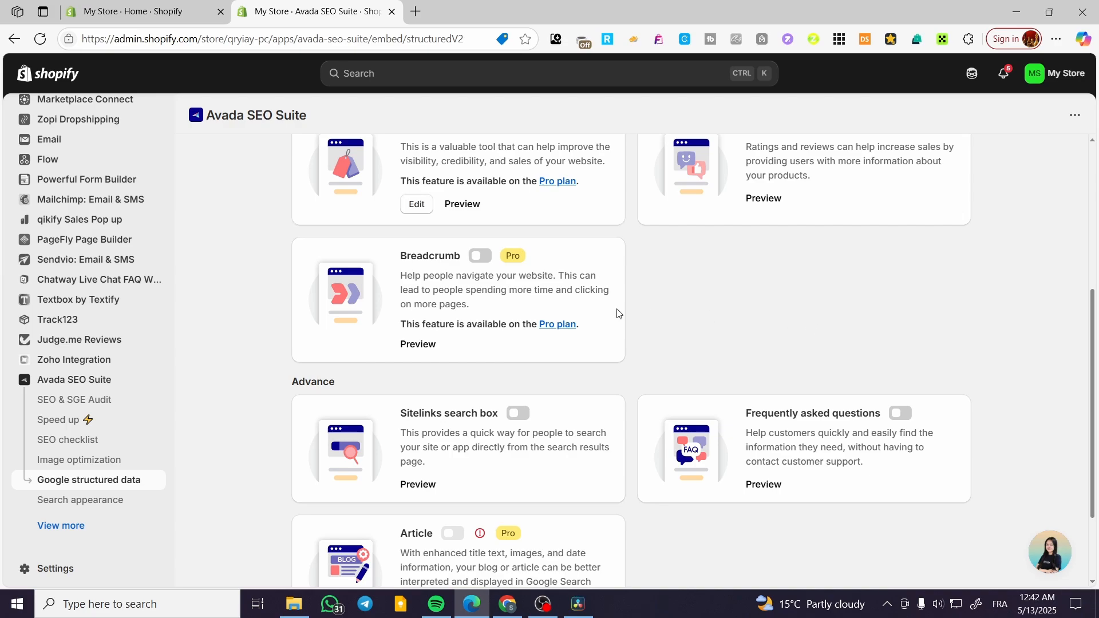
scroll(442, 355, "down", 2)
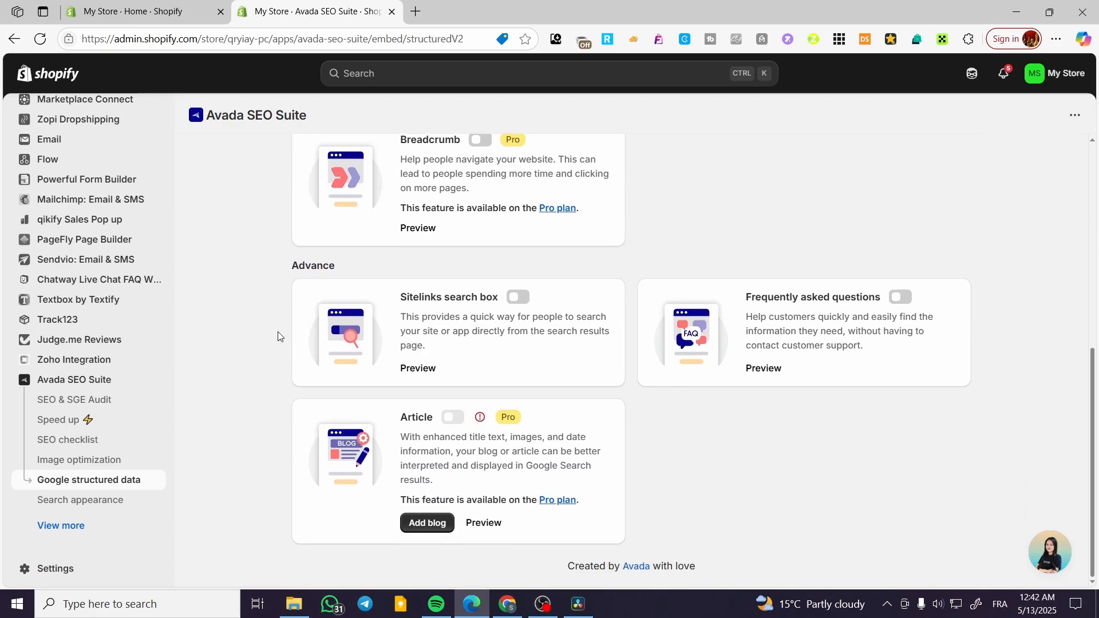
Open Search appearance, expand the app's full page list, and view the Meta tags, Image, Instant indexing and Social networks settings.
left_click(78, 508)
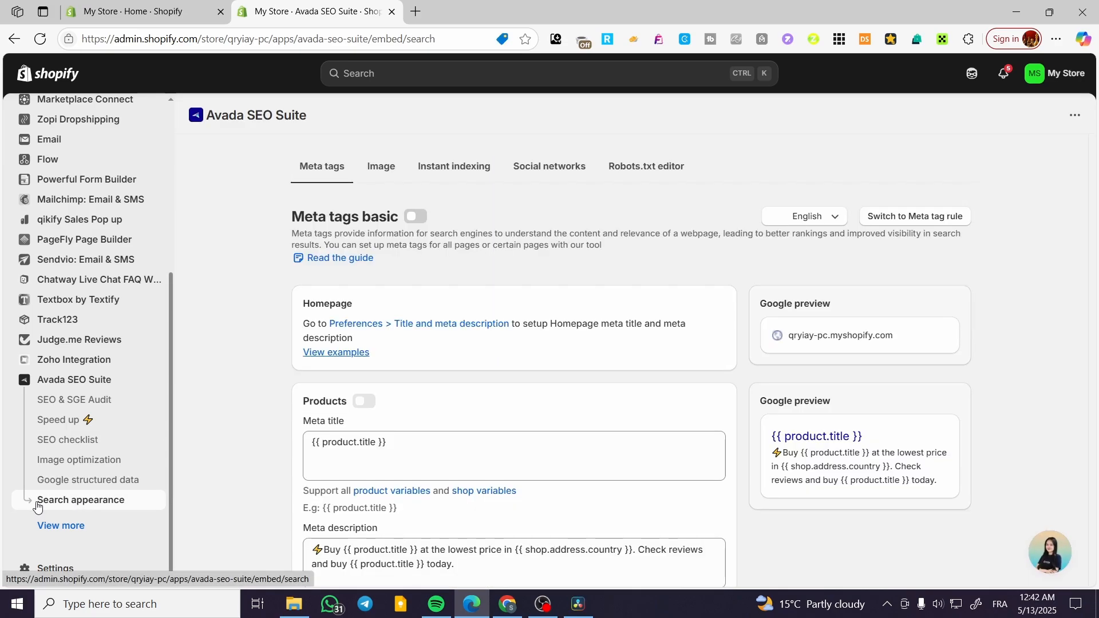
left_click(58, 525)
scroll(66, 486, "down", 1)
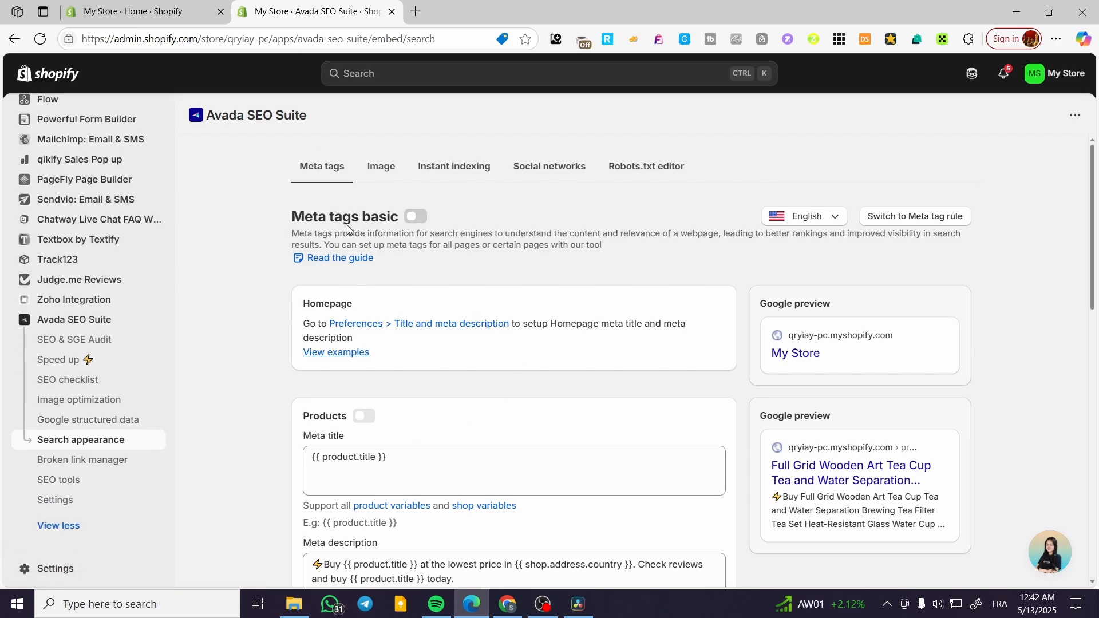
left_click(386, 178)
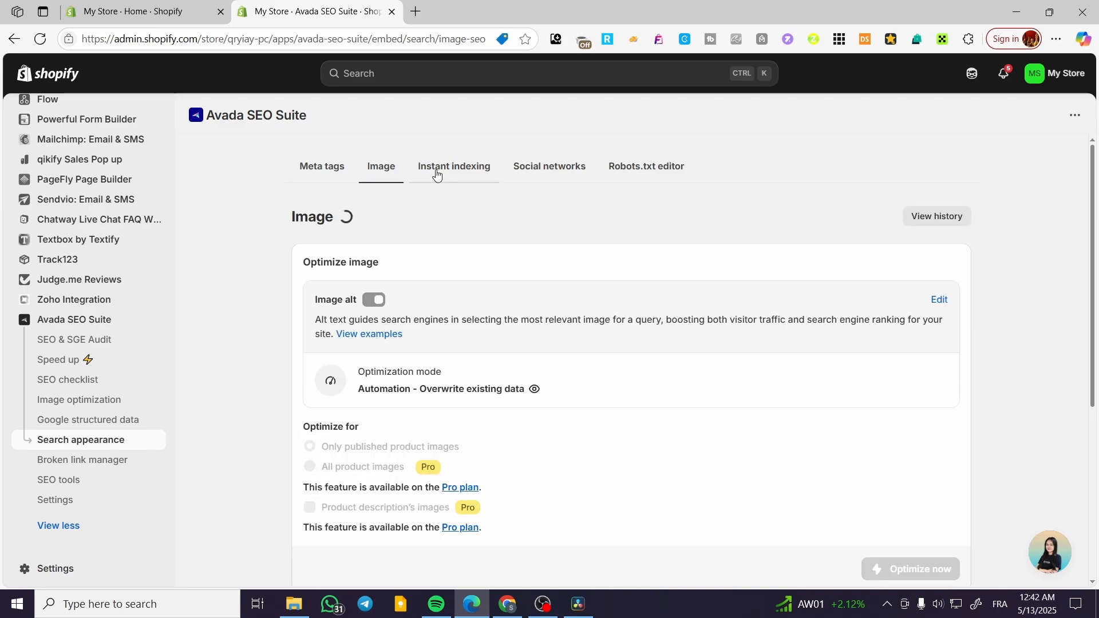
left_click(439, 172)
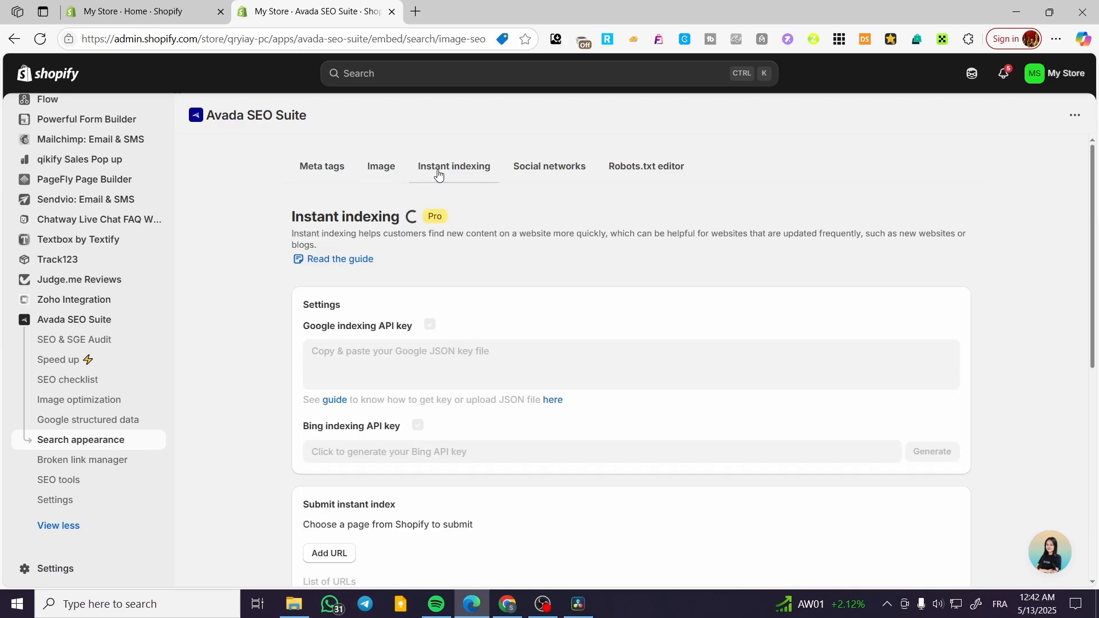
left_click(540, 176)
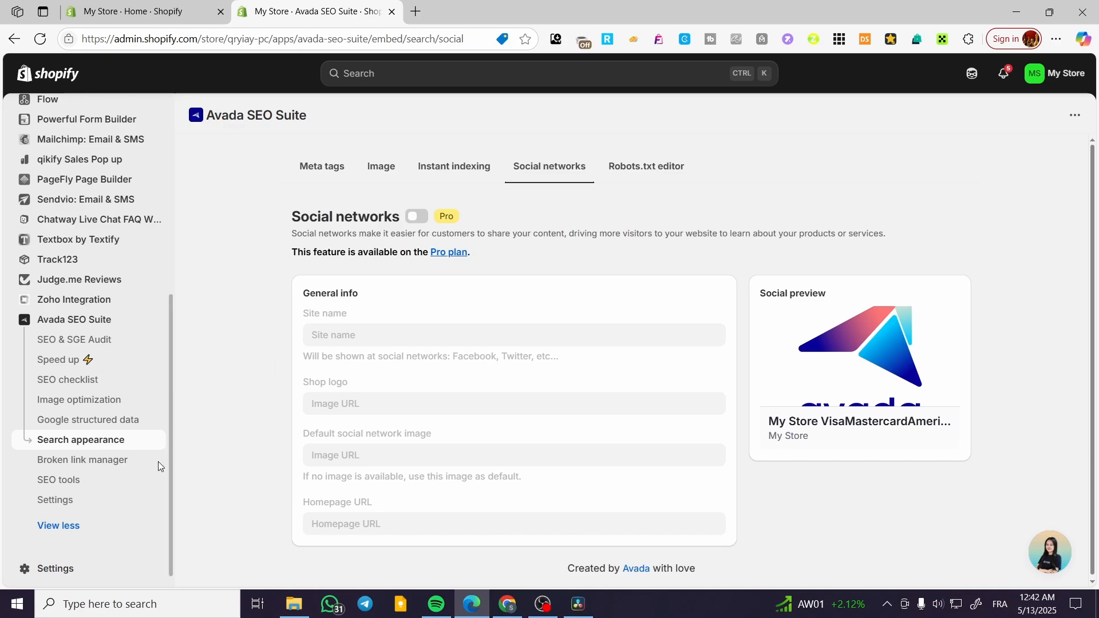
View the Broken link manager and the SEO tools, including Site verifications, Image compression and Sitemap generator.
left_click(90, 467)
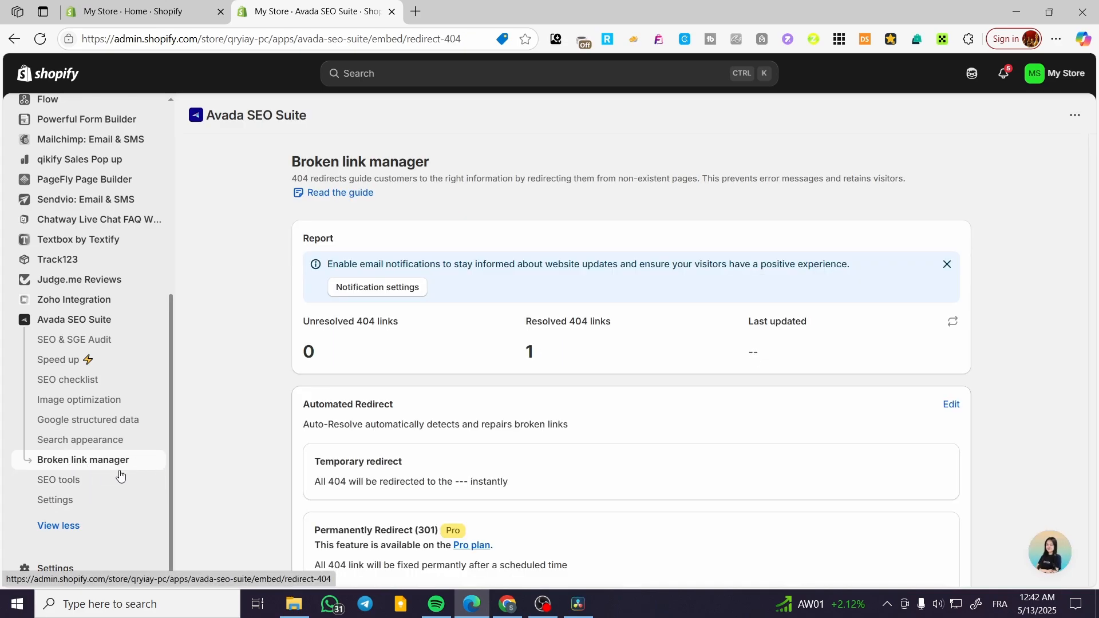
left_click(80, 485)
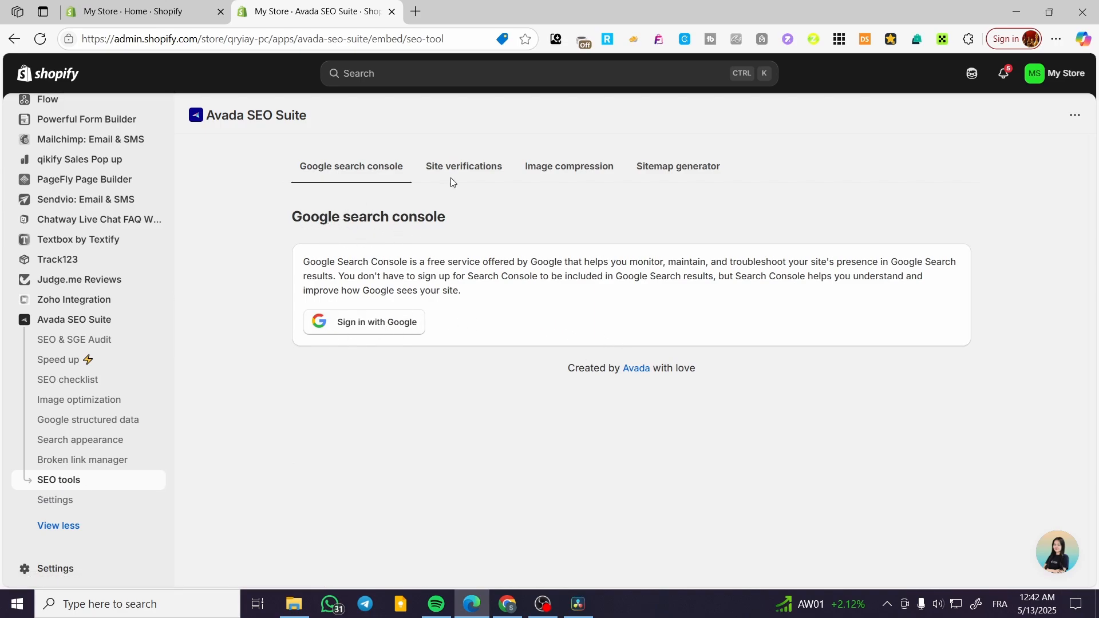
left_click(483, 170)
left_click(569, 168)
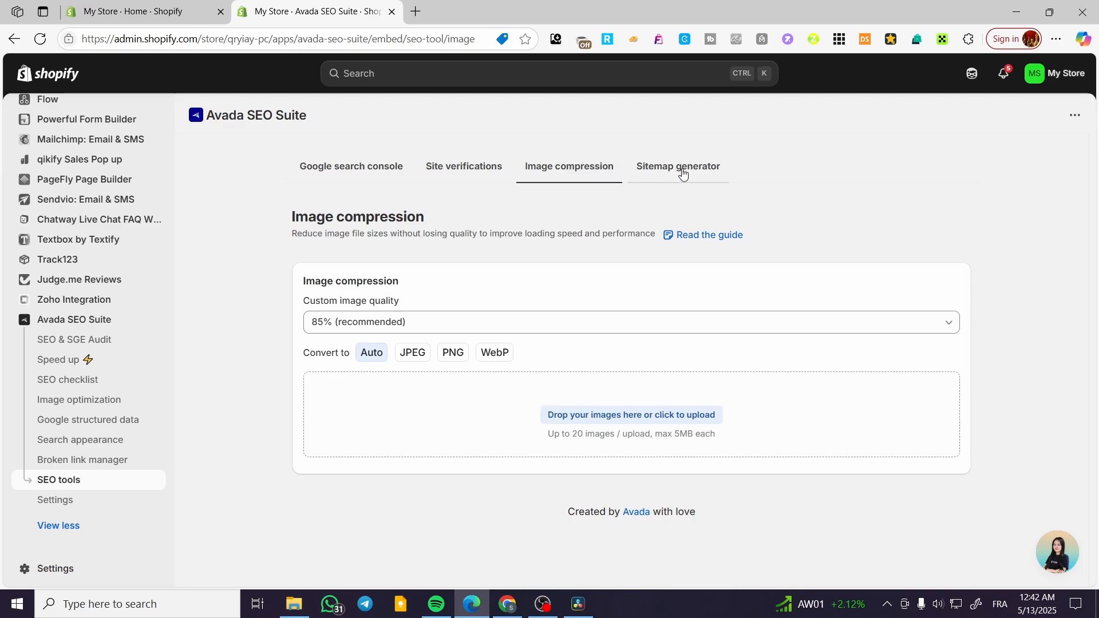
left_click(683, 172)
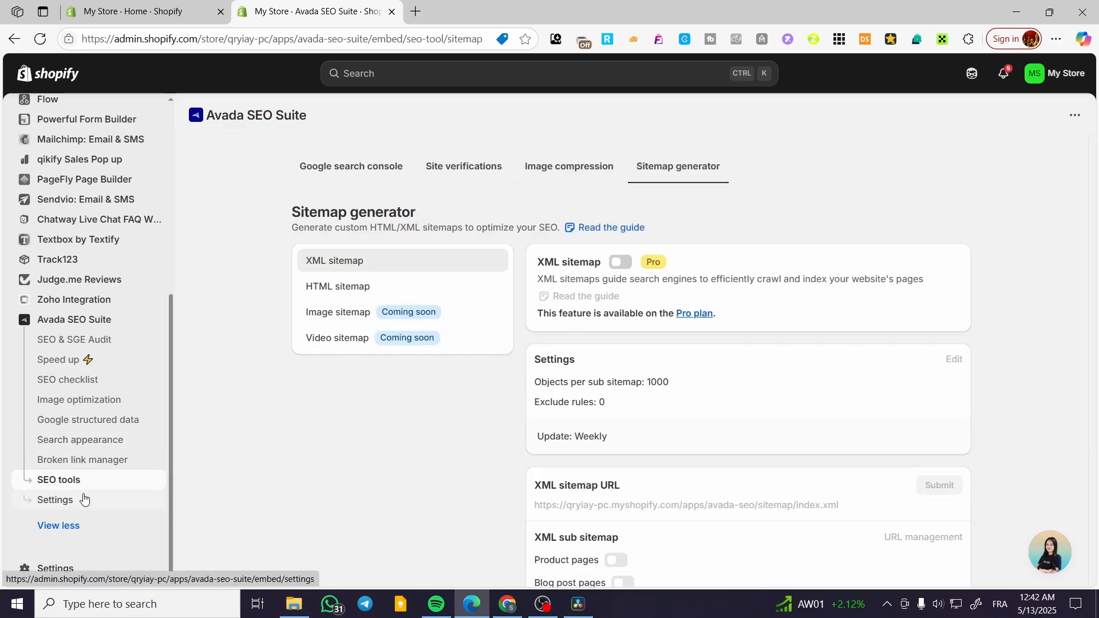
Return to the app's home dashboard and view the store's SEO score and overall report.
left_click(74, 319)
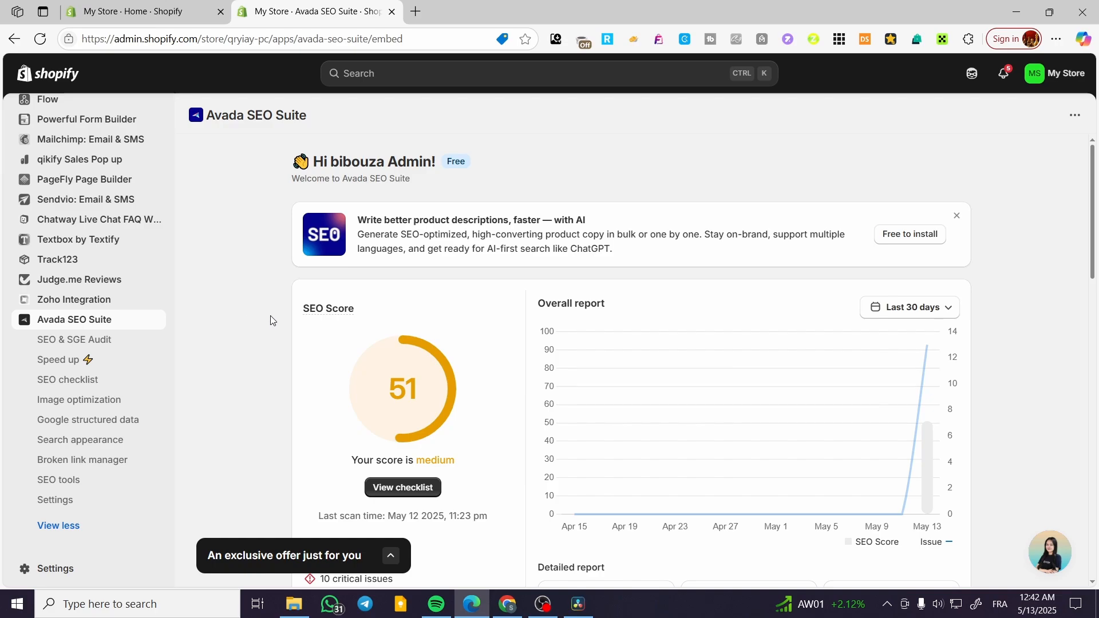
mouse_move(453, 365)
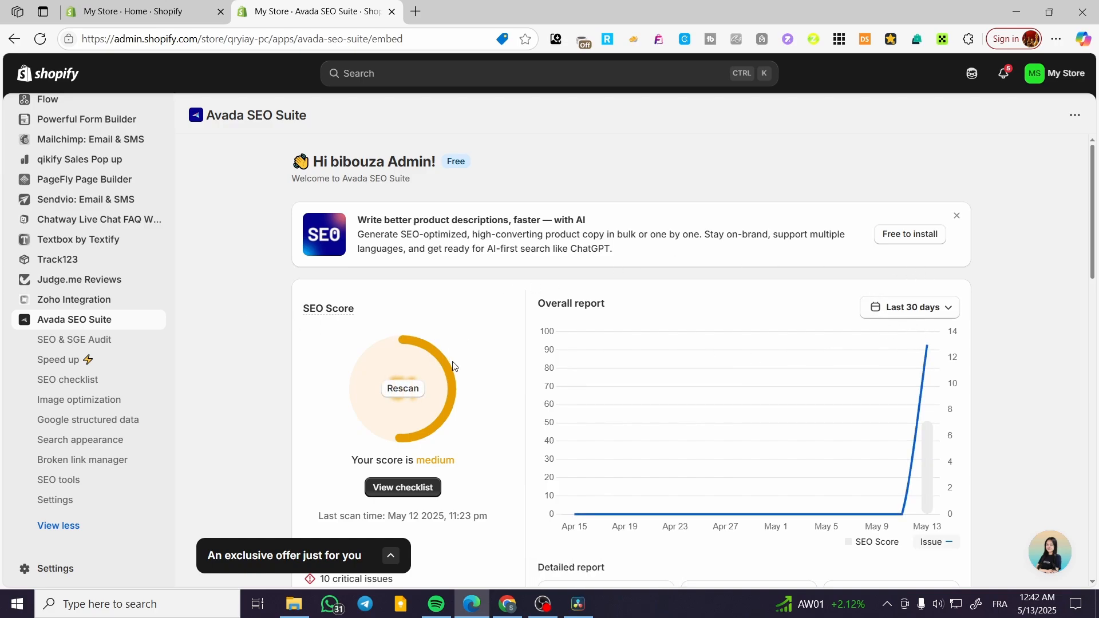